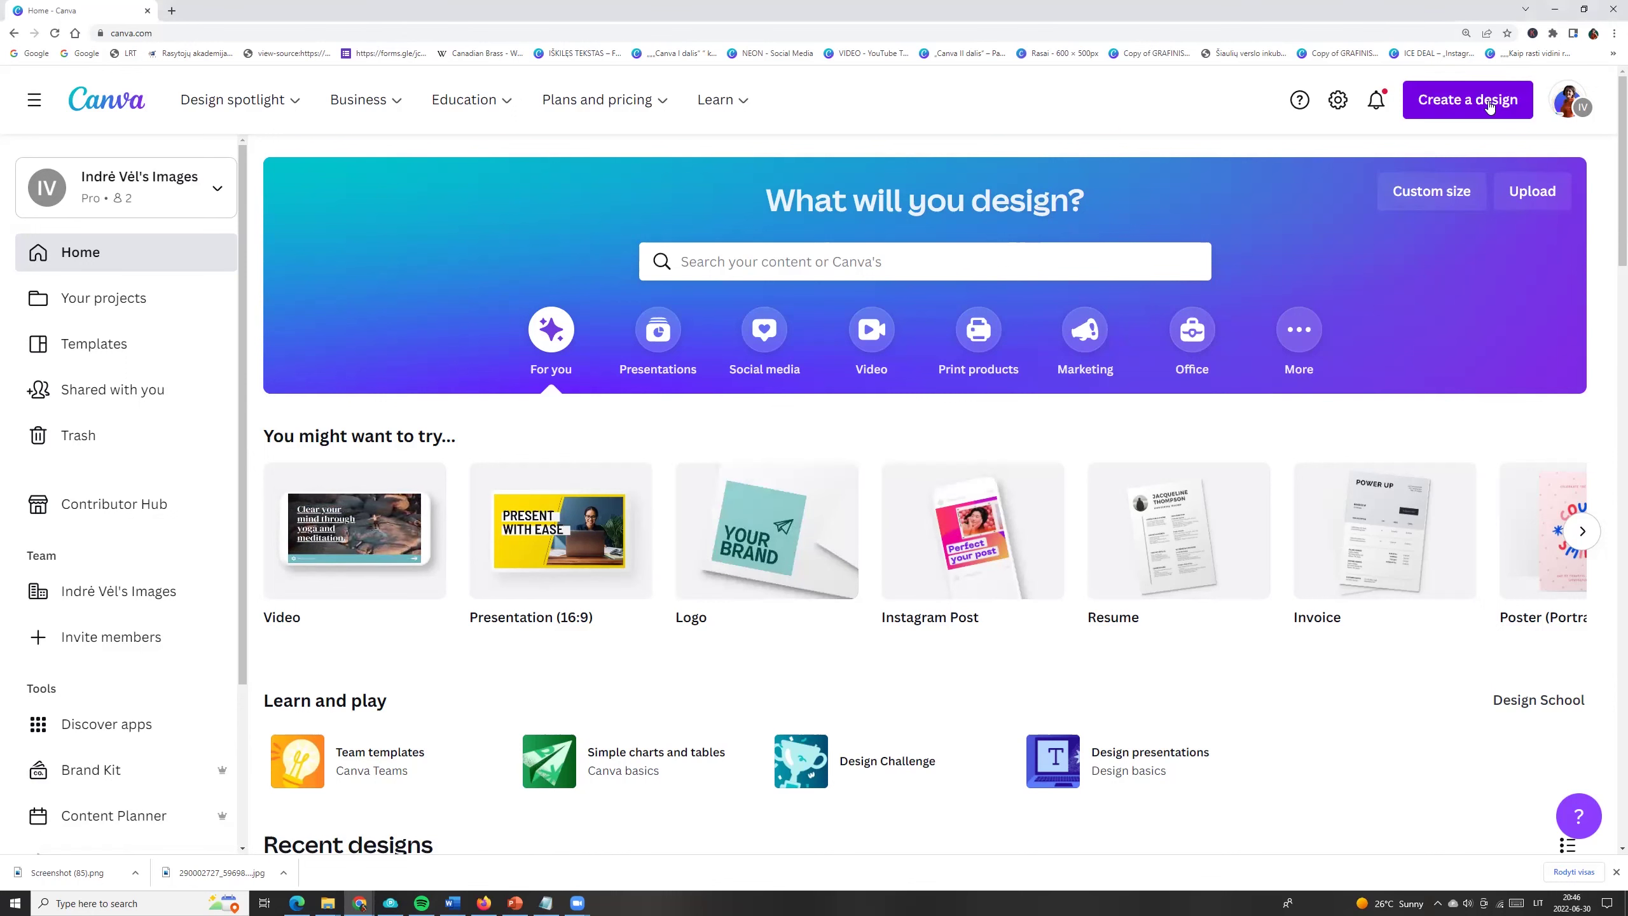
# - Start a blank Facebook Video design and bring up the Text options
pyautogui.click(1503, 110)
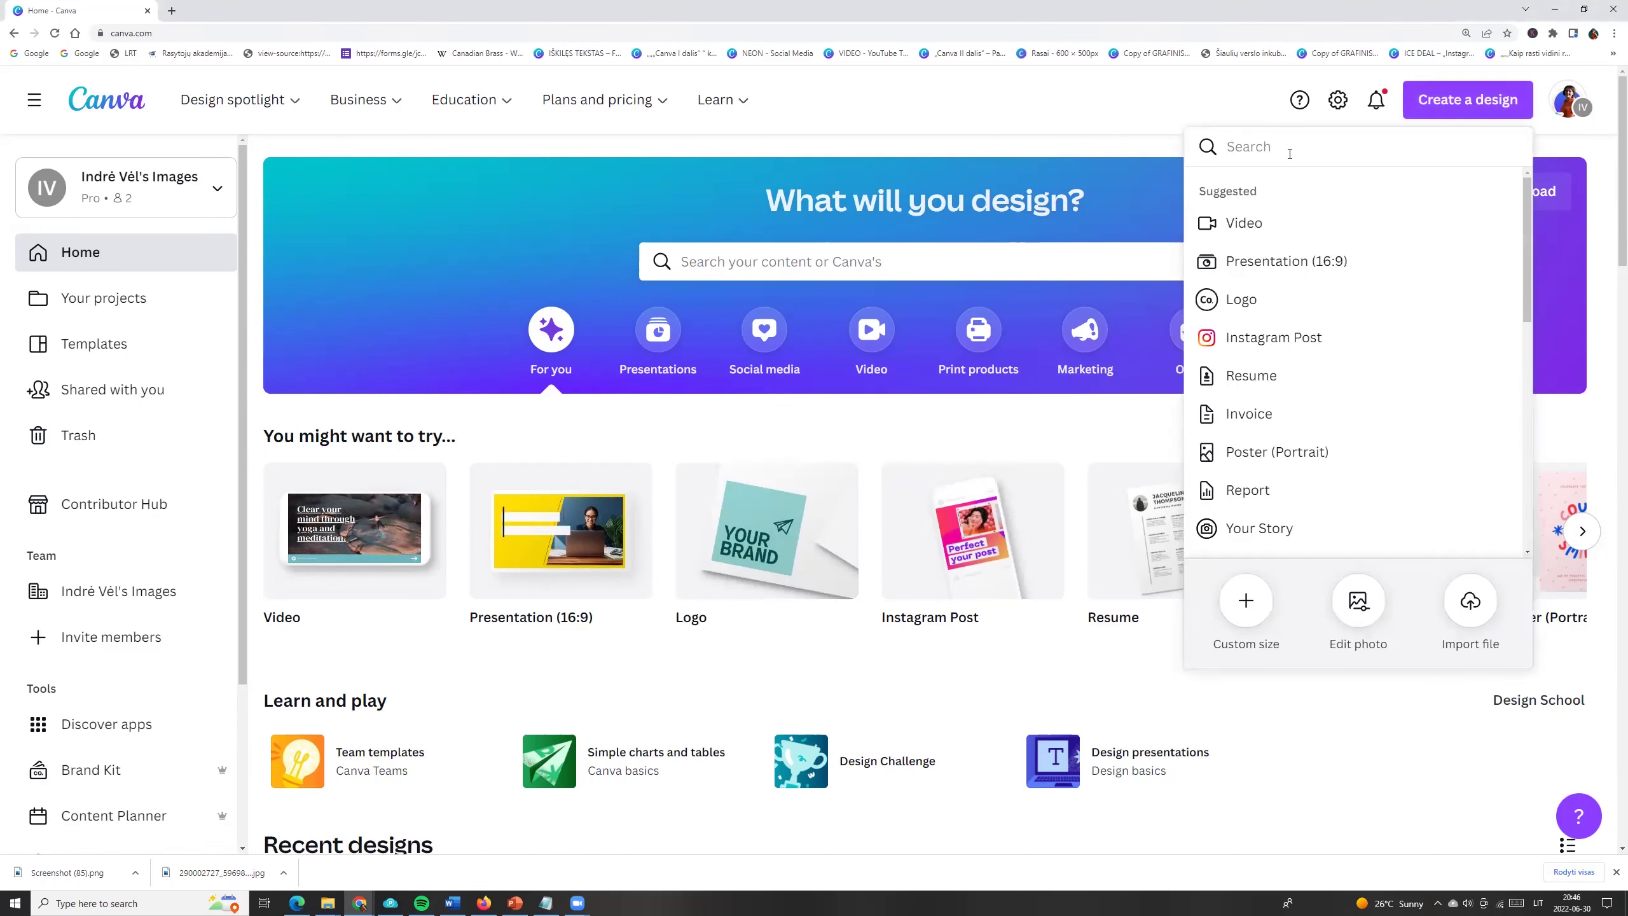
pyautogui.write('facebook vide')
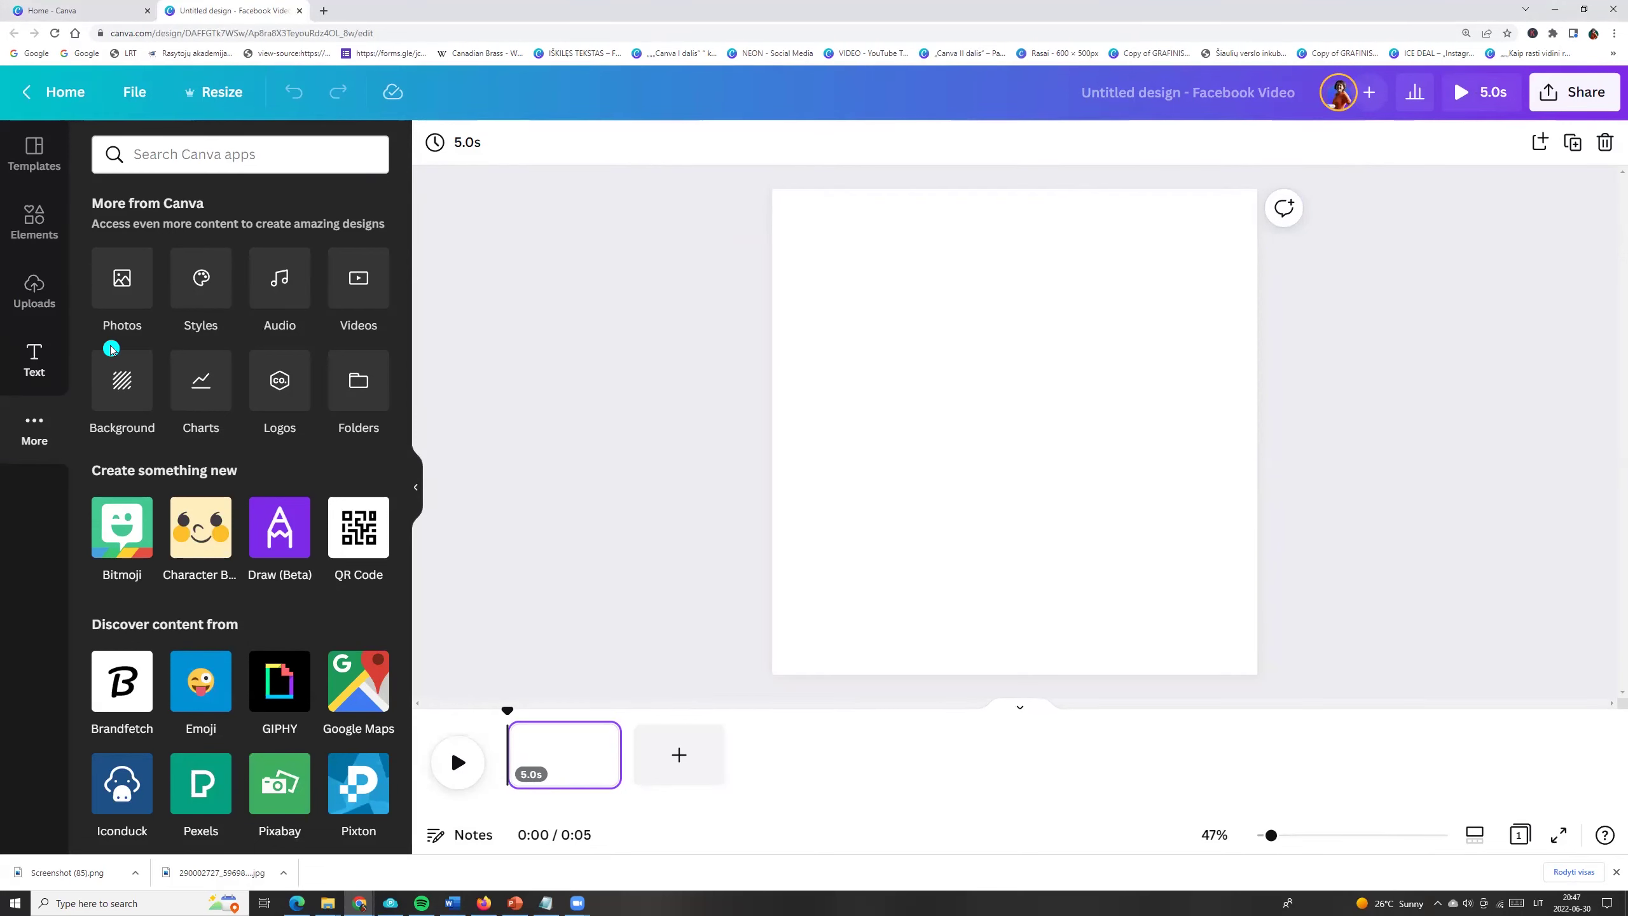
pyautogui.click(35, 359)
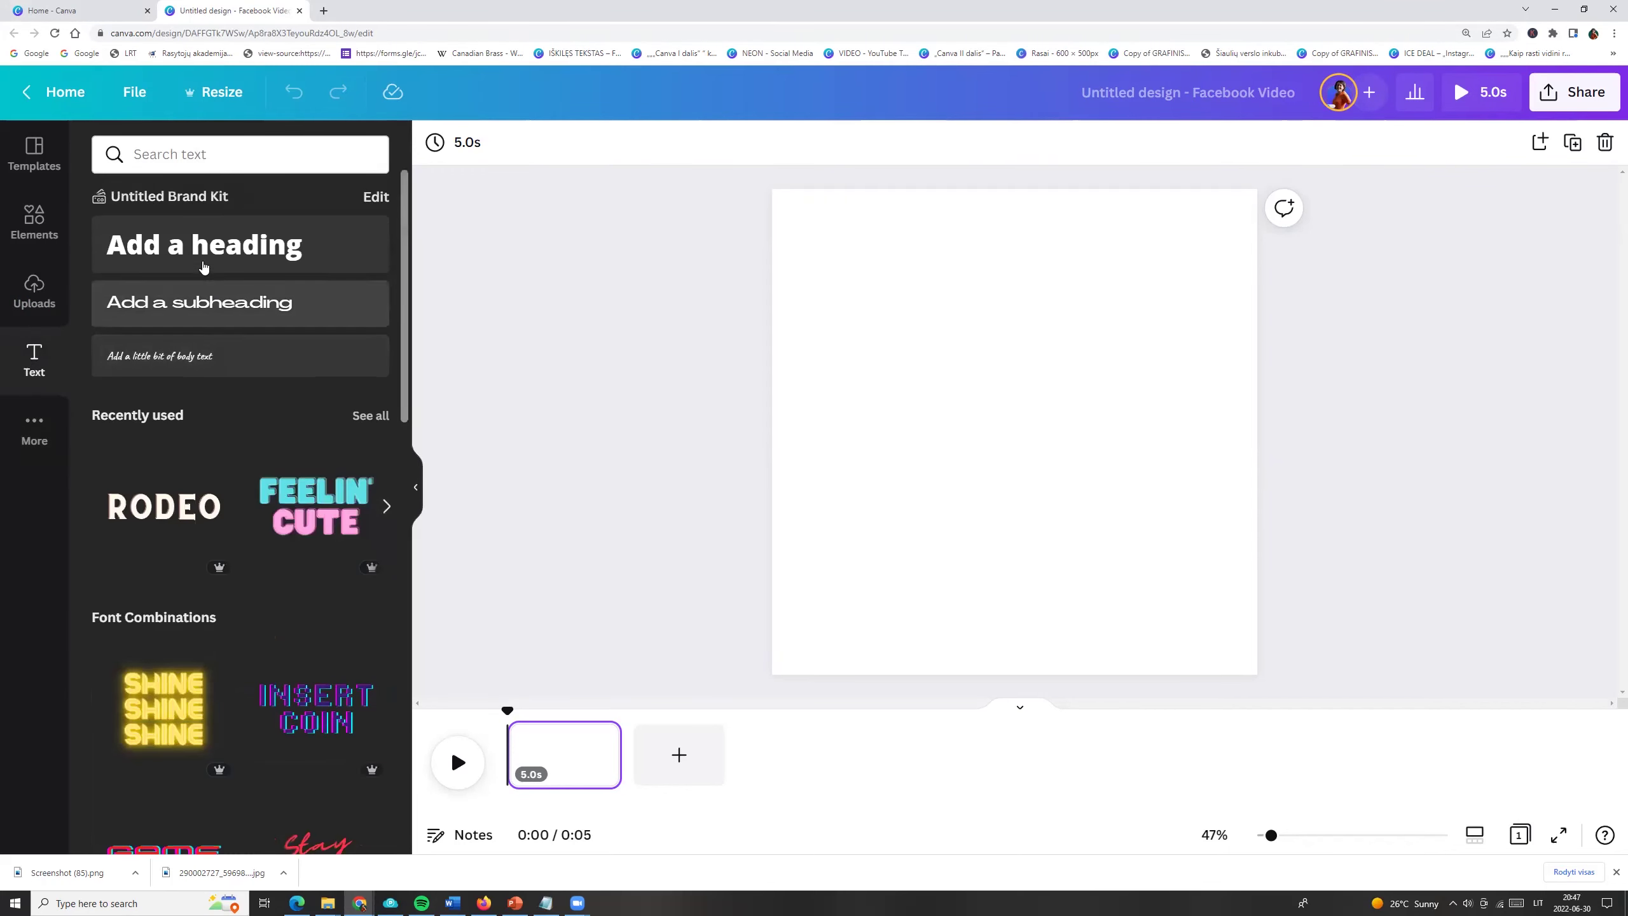
# - Add 'Make' and 'Today' headings, positioning them and correcting the spelling of Today
pyautogui.click(174, 249)
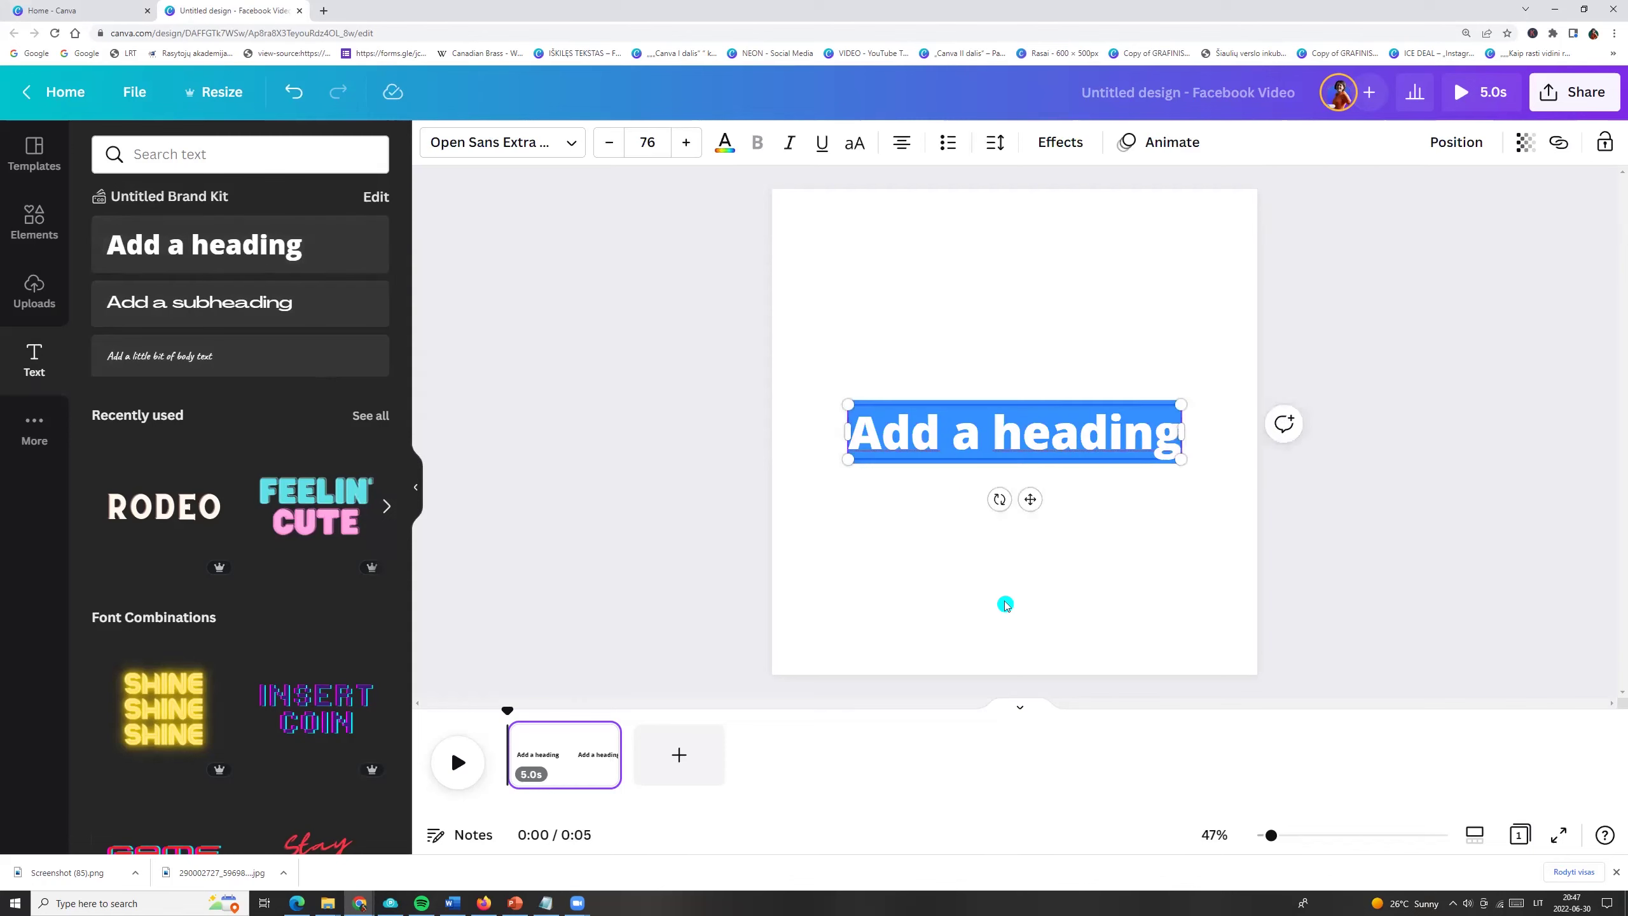
pyautogui.write('Make')
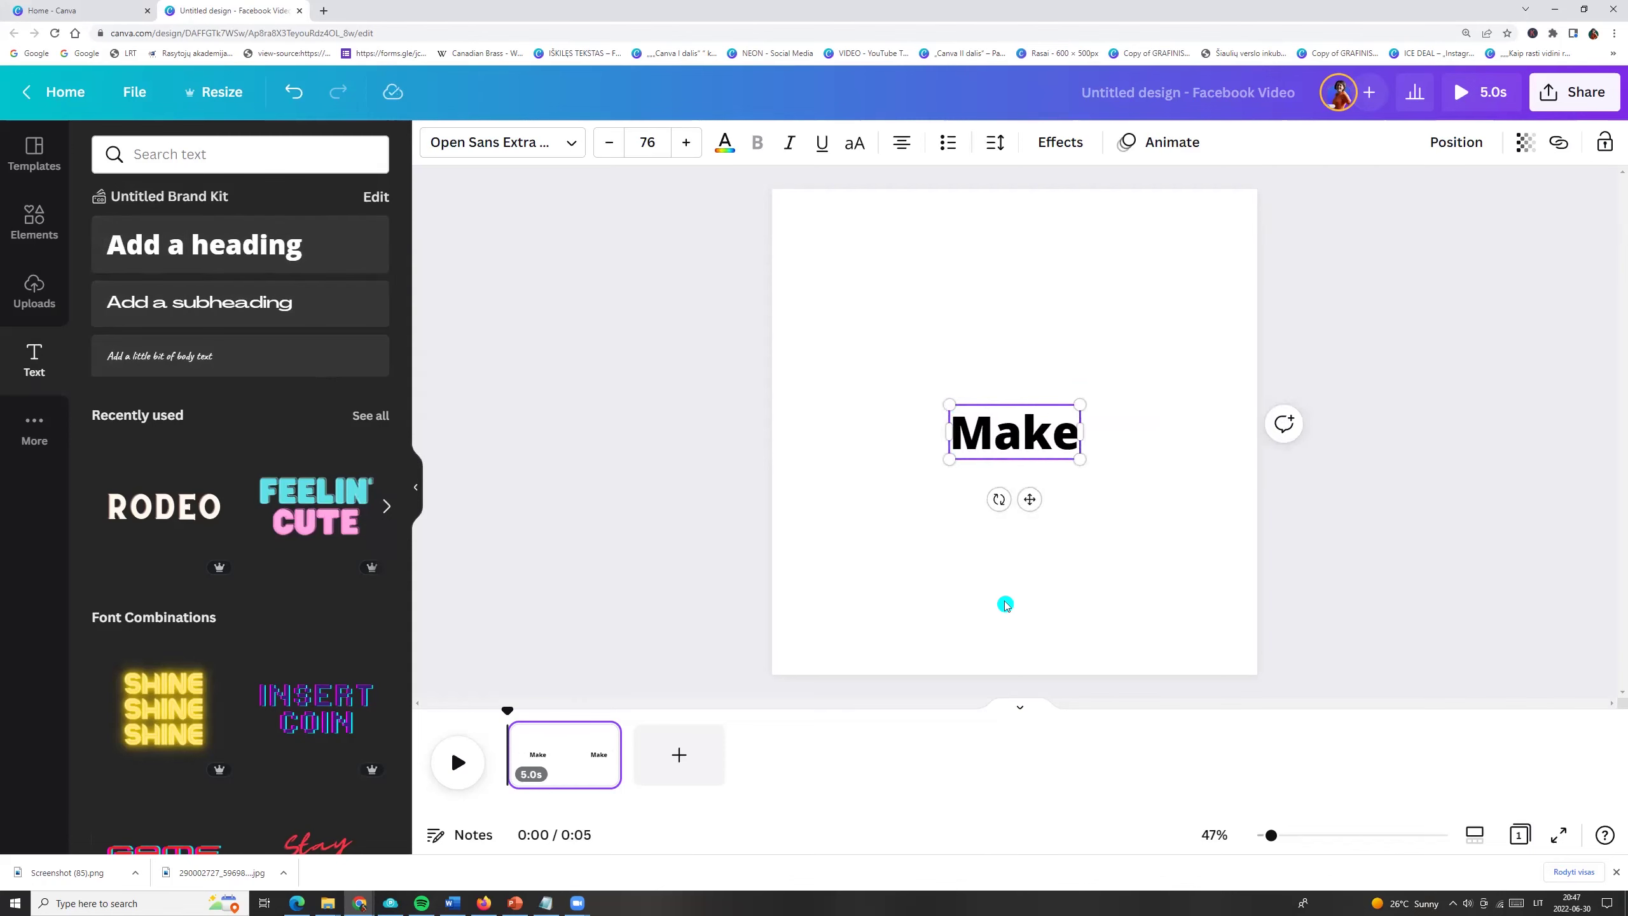
pyautogui.click(1005, 605)
pyautogui.write('tTOday')
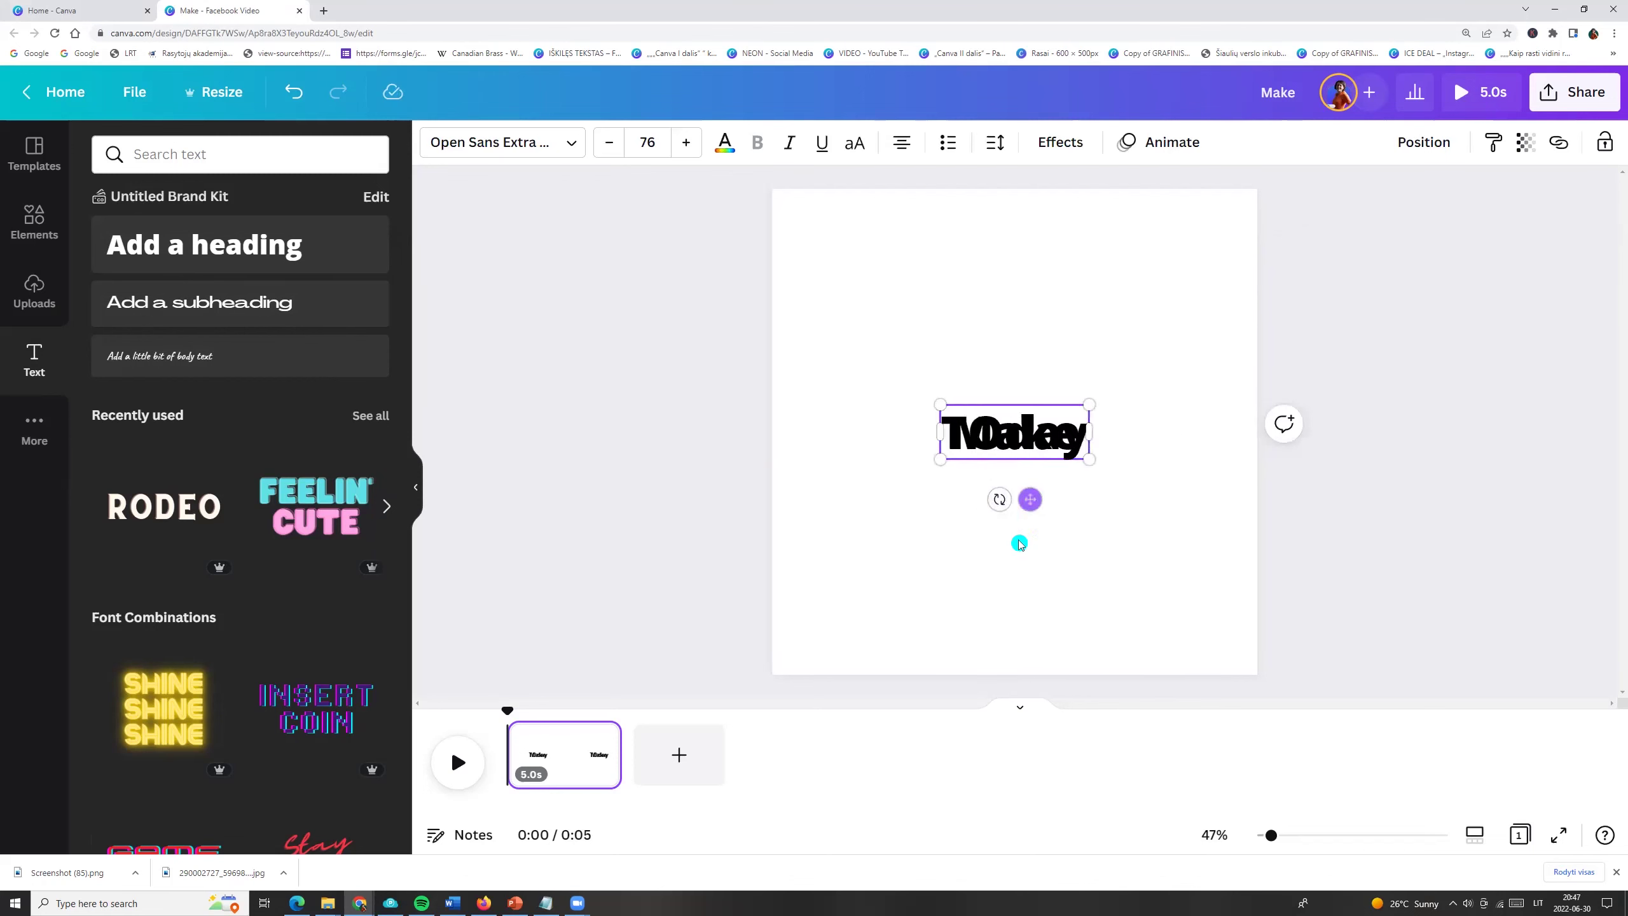
pyautogui.moveTo(1030, 499); pyautogui.dragTo(1018, 599)
pyautogui.moveTo(992, 433); pyautogui.dragTo(862, 294)
pyautogui.moveTo(967, 521); pyautogui.dragTo(986, 398)
pyautogui.press('Delete')
pyautogui.write('o')
pyautogui.press('Escape')
# - Duplicate the heading into 'A happy' and 'Day', placing Day below A happy
pyautogui.hotkey('ctrl', 'd')
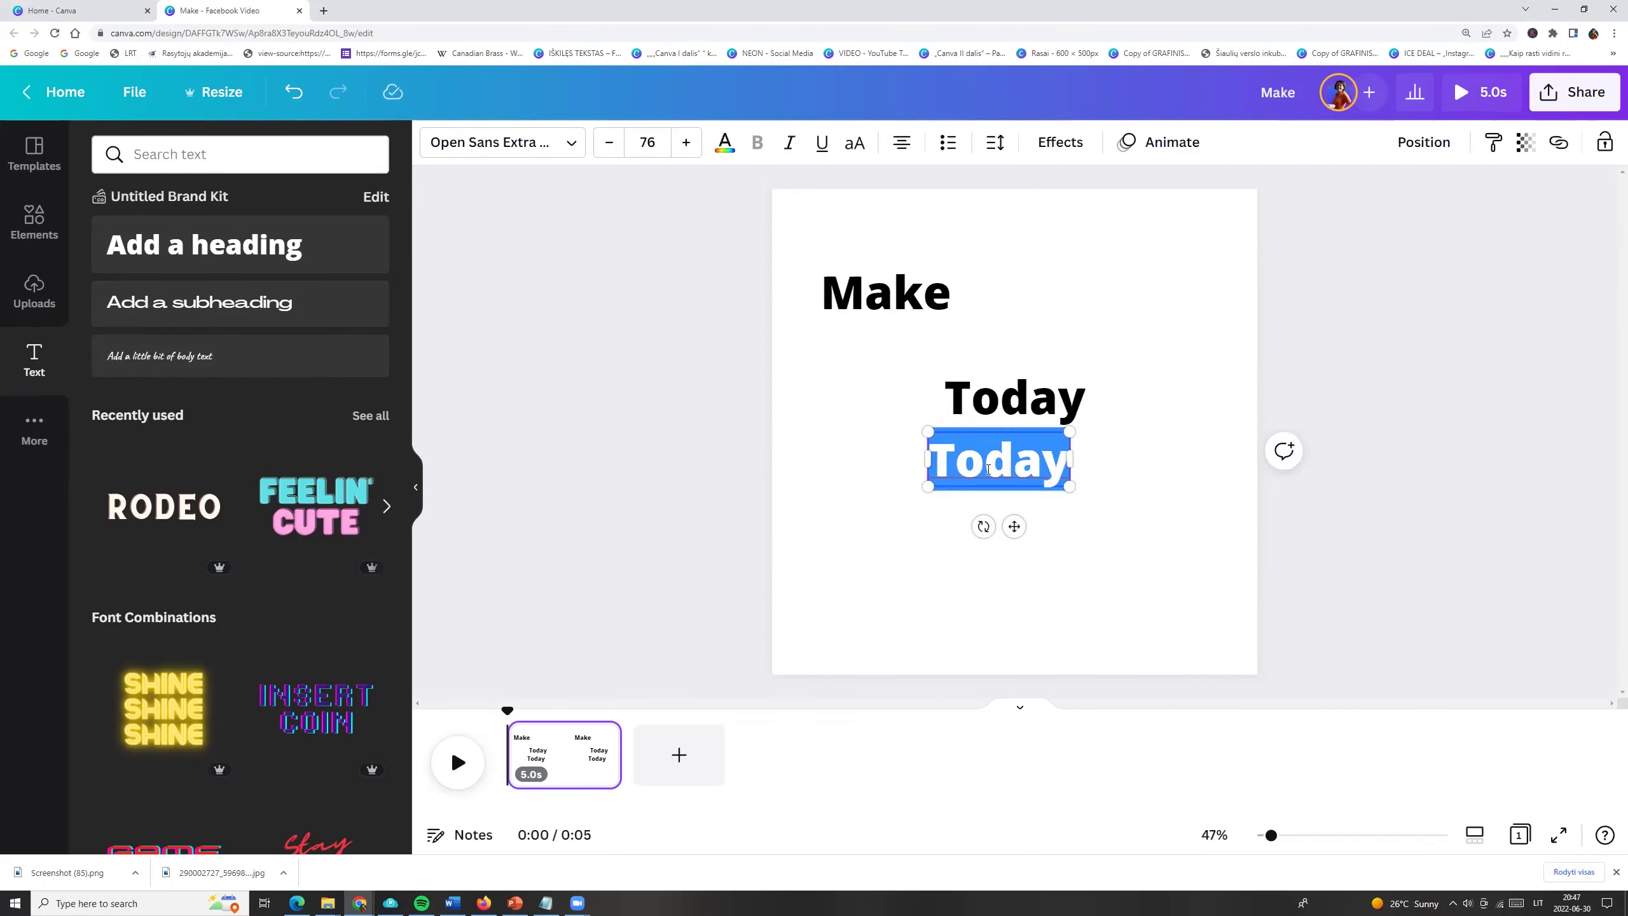
pyautogui.write('A happy')
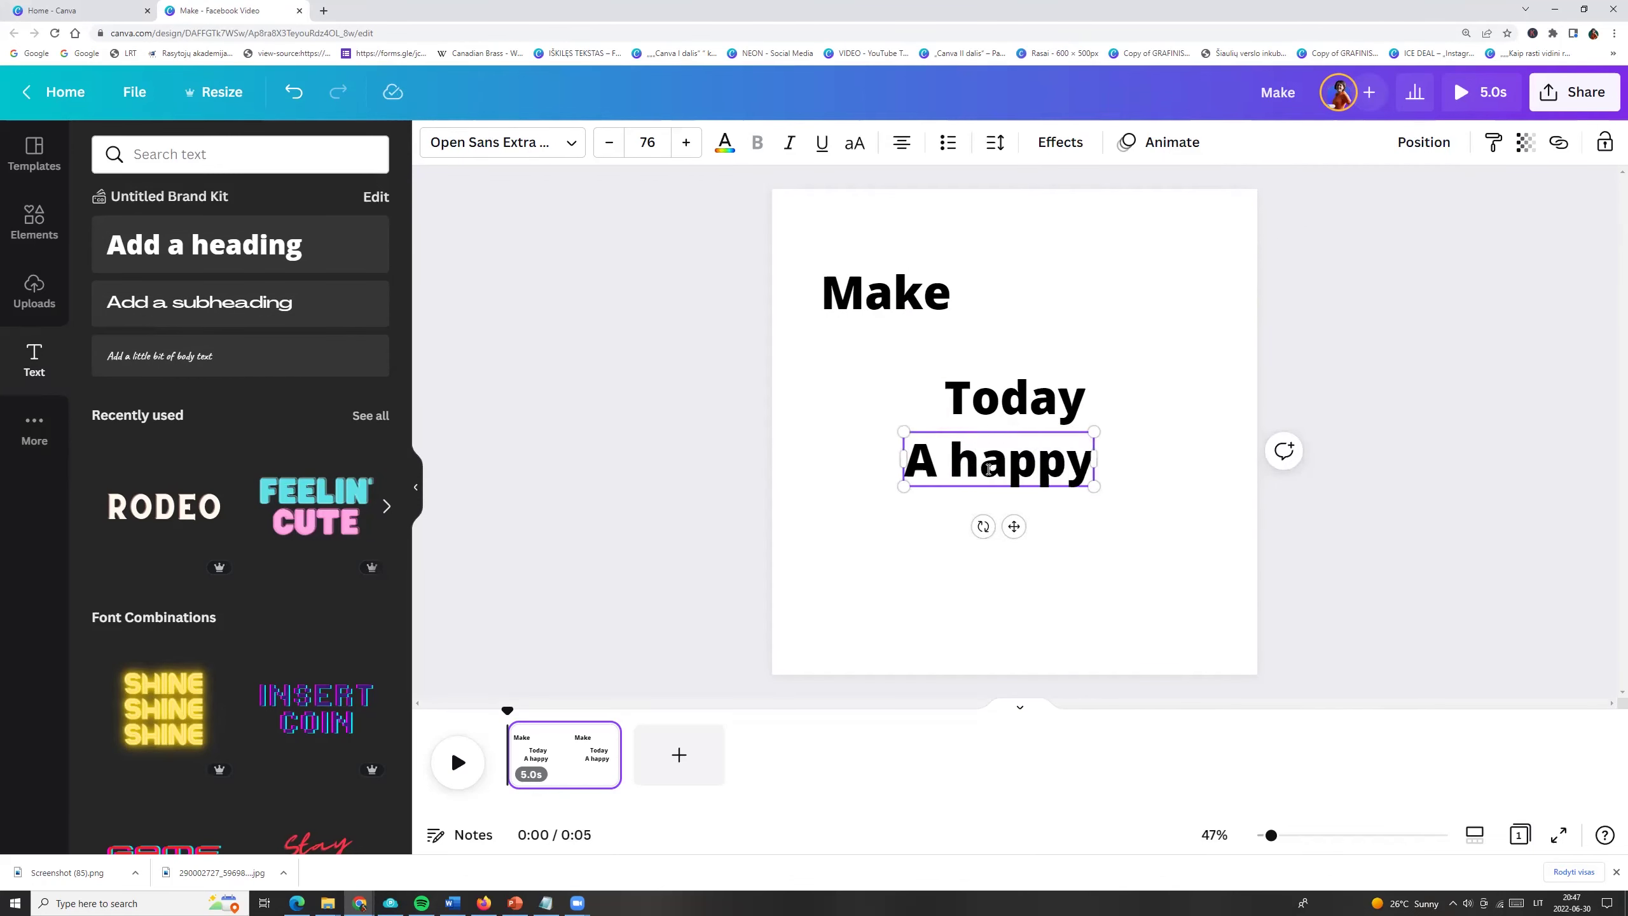
pyautogui.hotkey('ctrl', 'd')
pyautogui.moveTo(999, 471); pyautogui.dragTo(1040, 546)
pyautogui.write('Day')
pyautogui.click(938, 291)
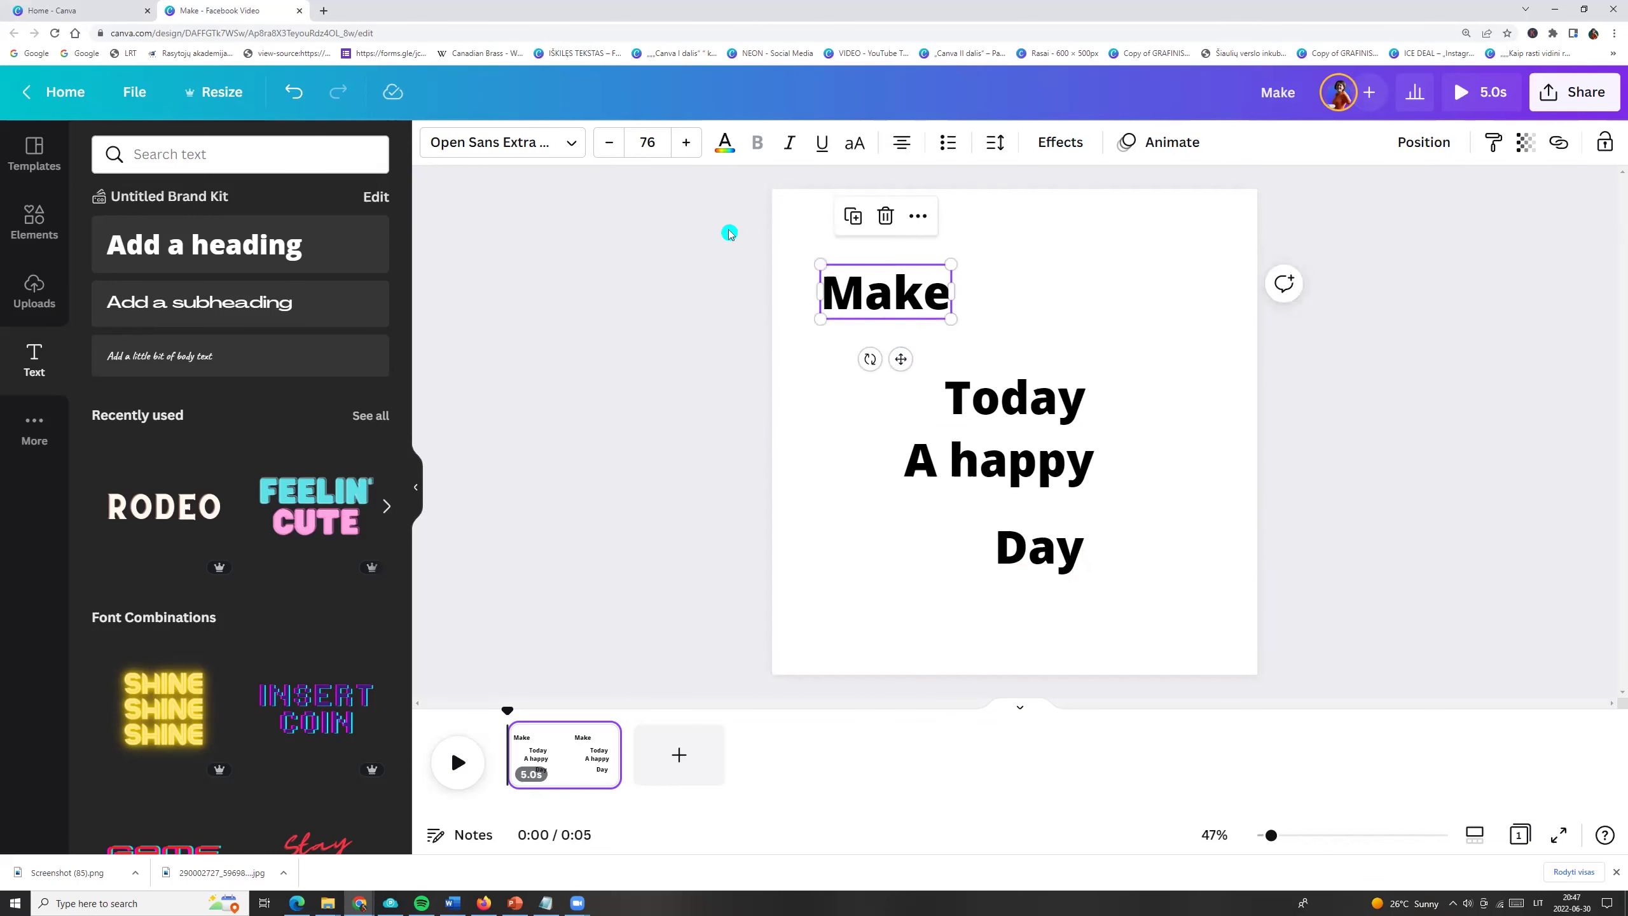
# - Apply Smooth Fantasy to Make and Today, then use Change all for every heading
pyautogui.click(561, 145)
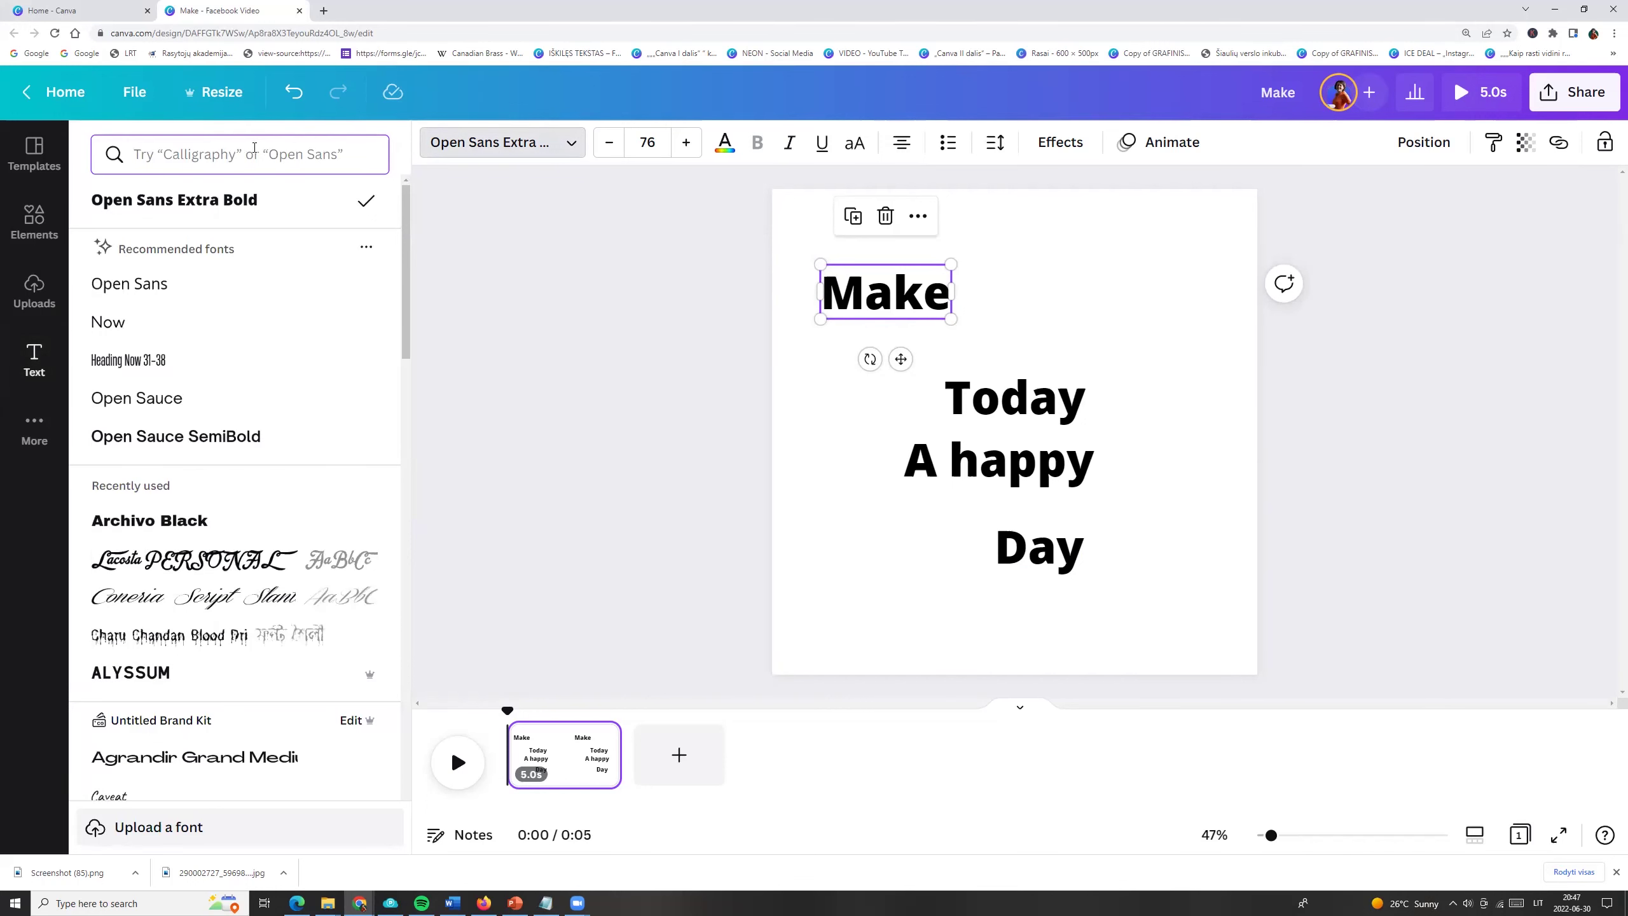
pyautogui.click(254, 153)
pyautogui.write('smo')
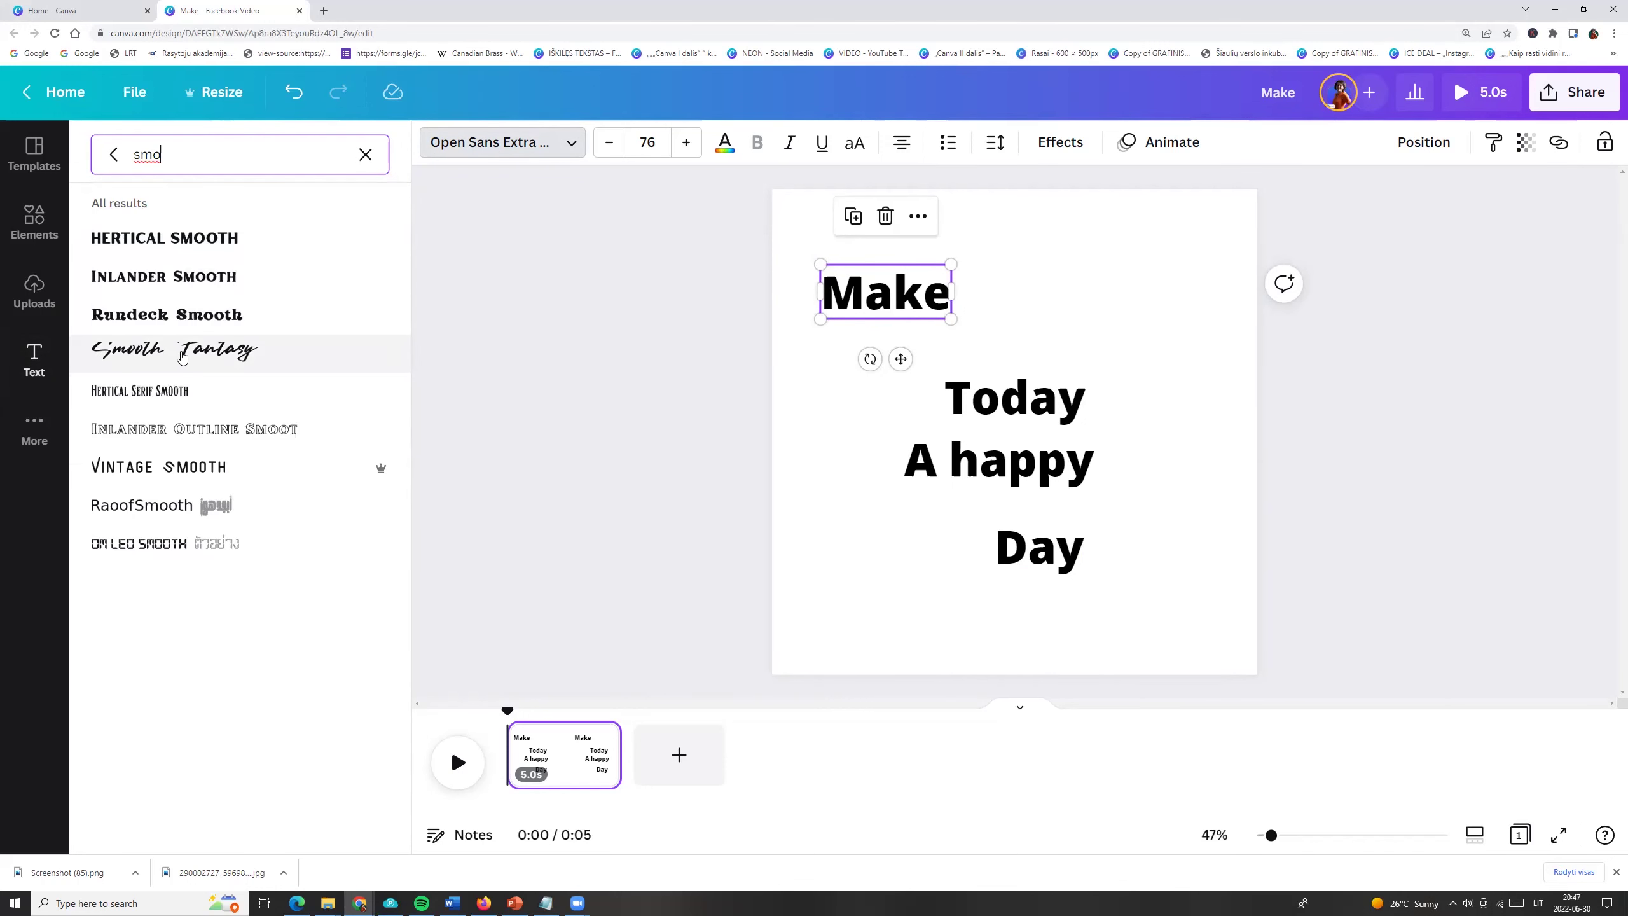
pyautogui.click(163, 356)
pyautogui.click(1003, 400)
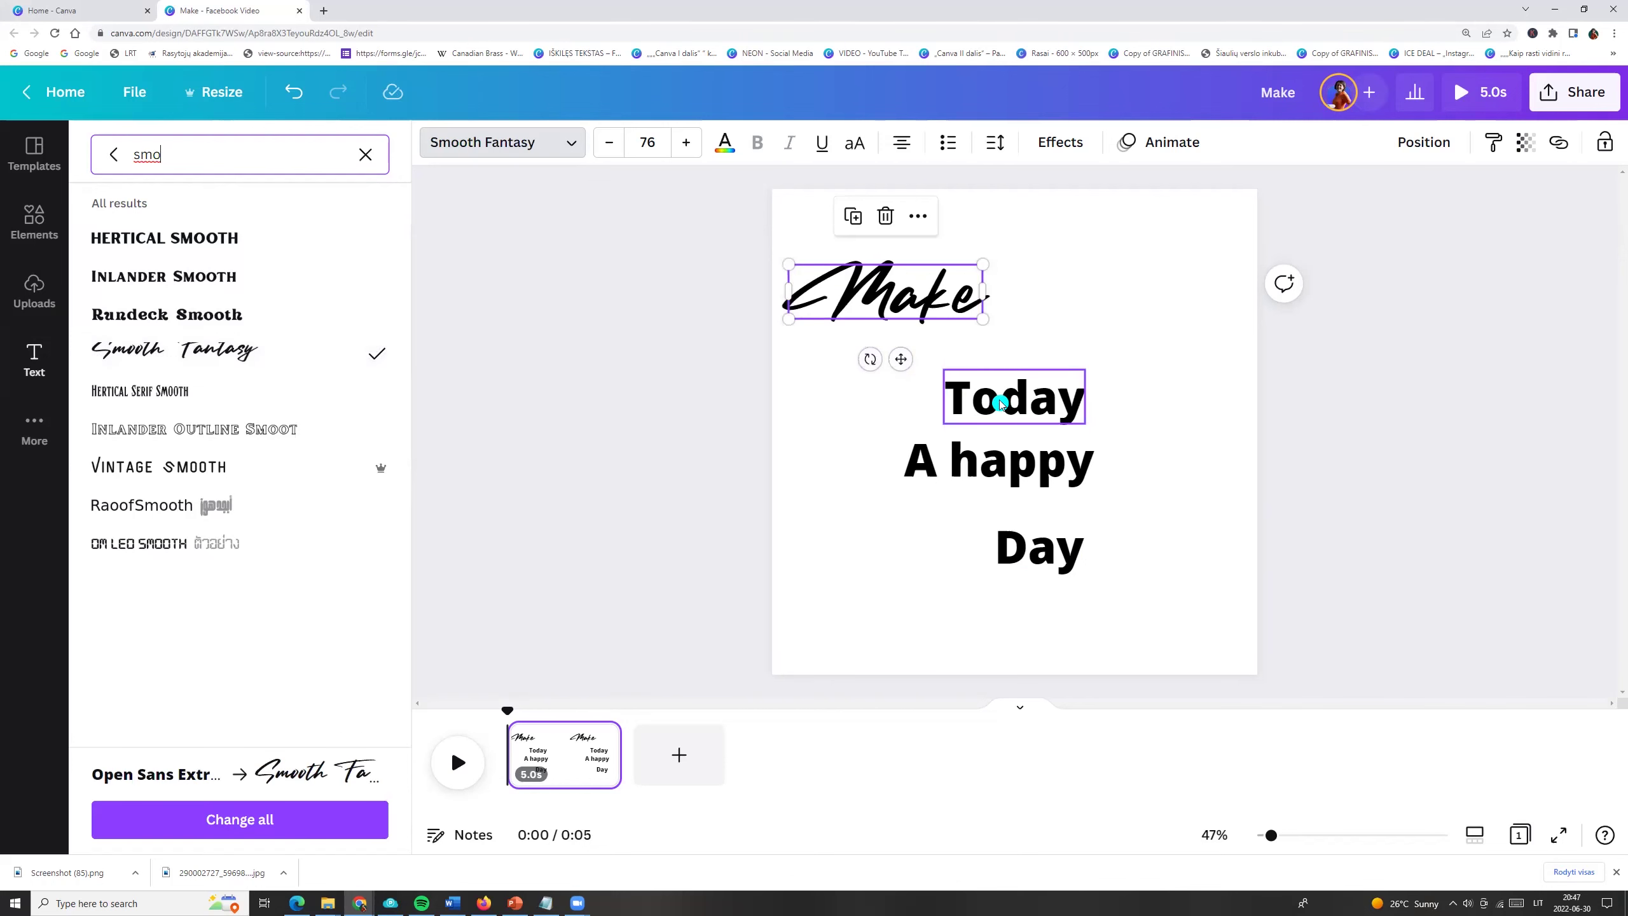
pyautogui.click(241, 362)
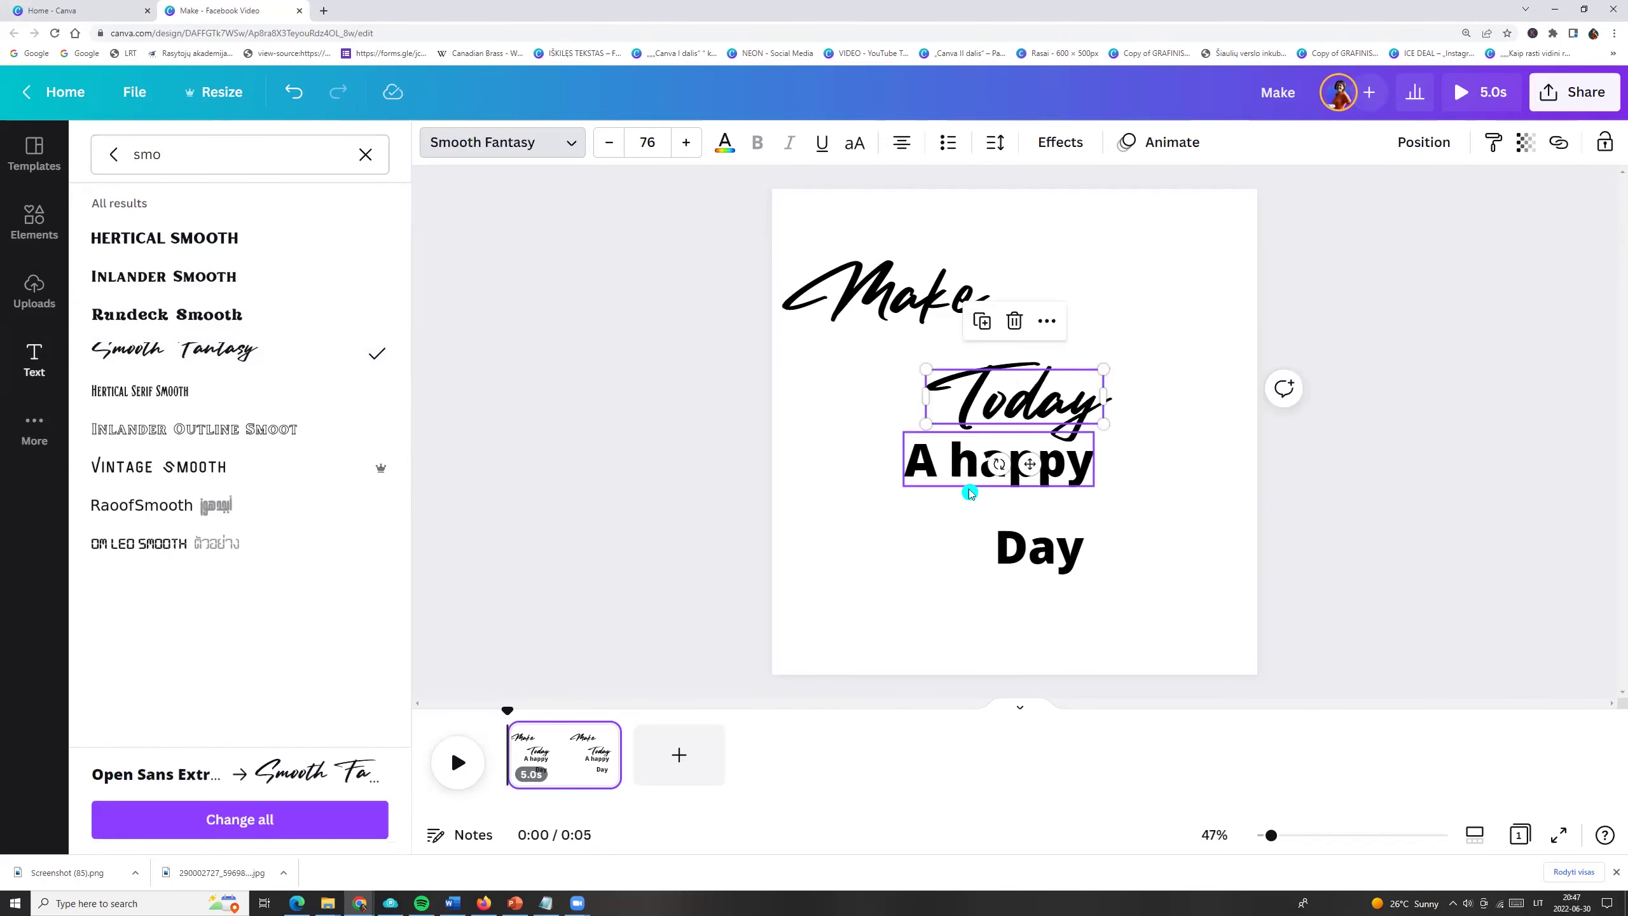
pyautogui.click(278, 814)
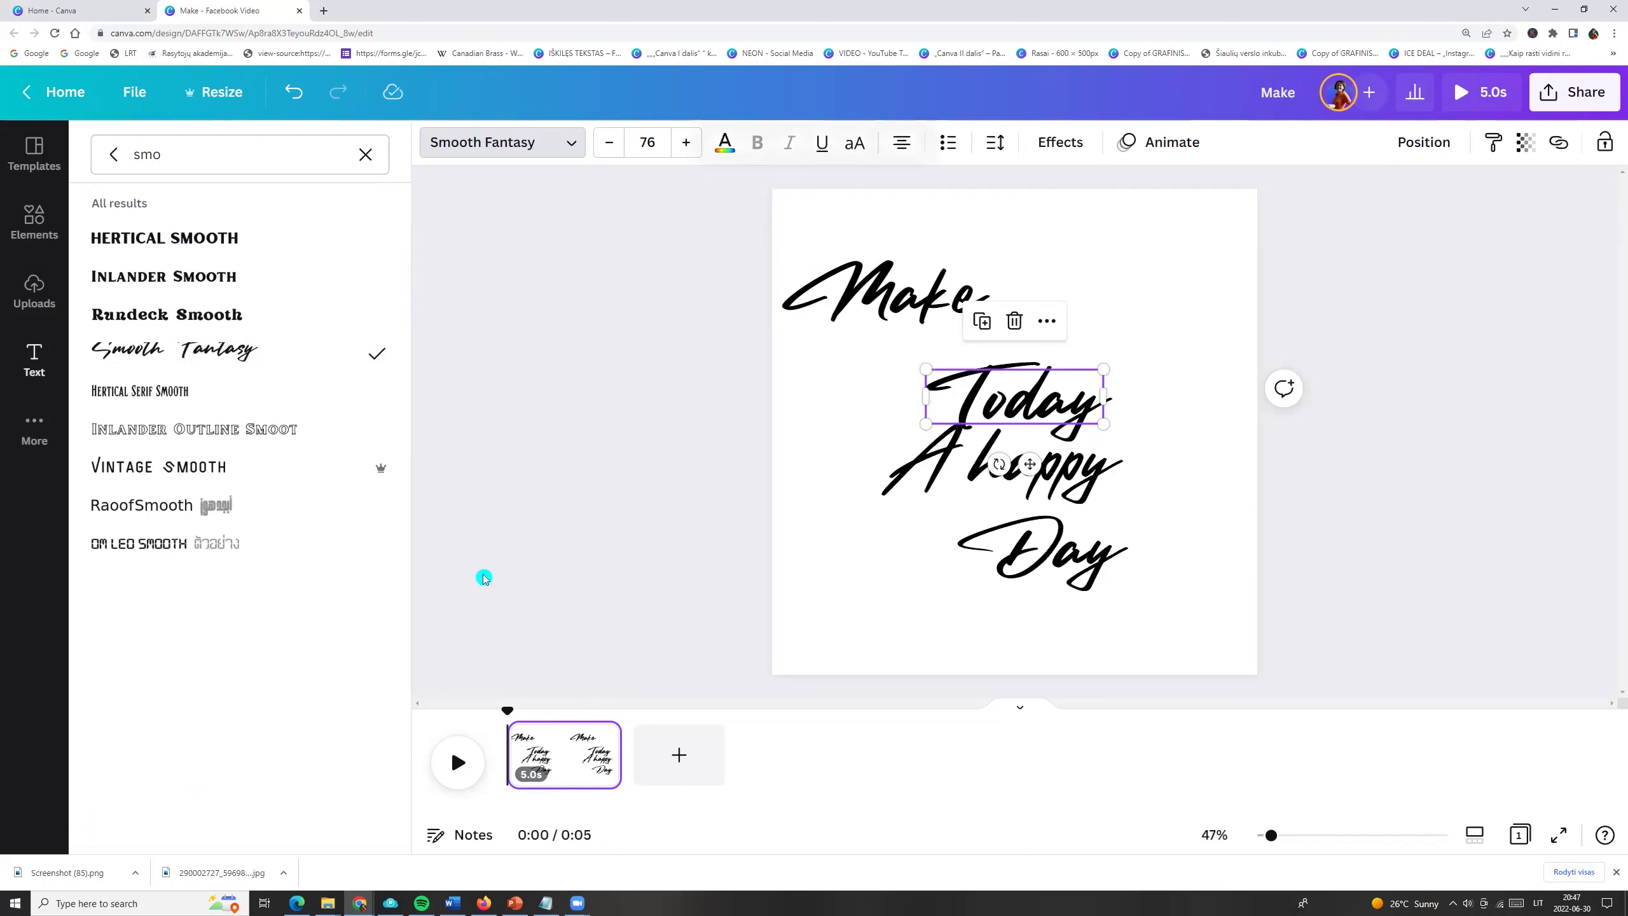
pyautogui.click(840, 299)
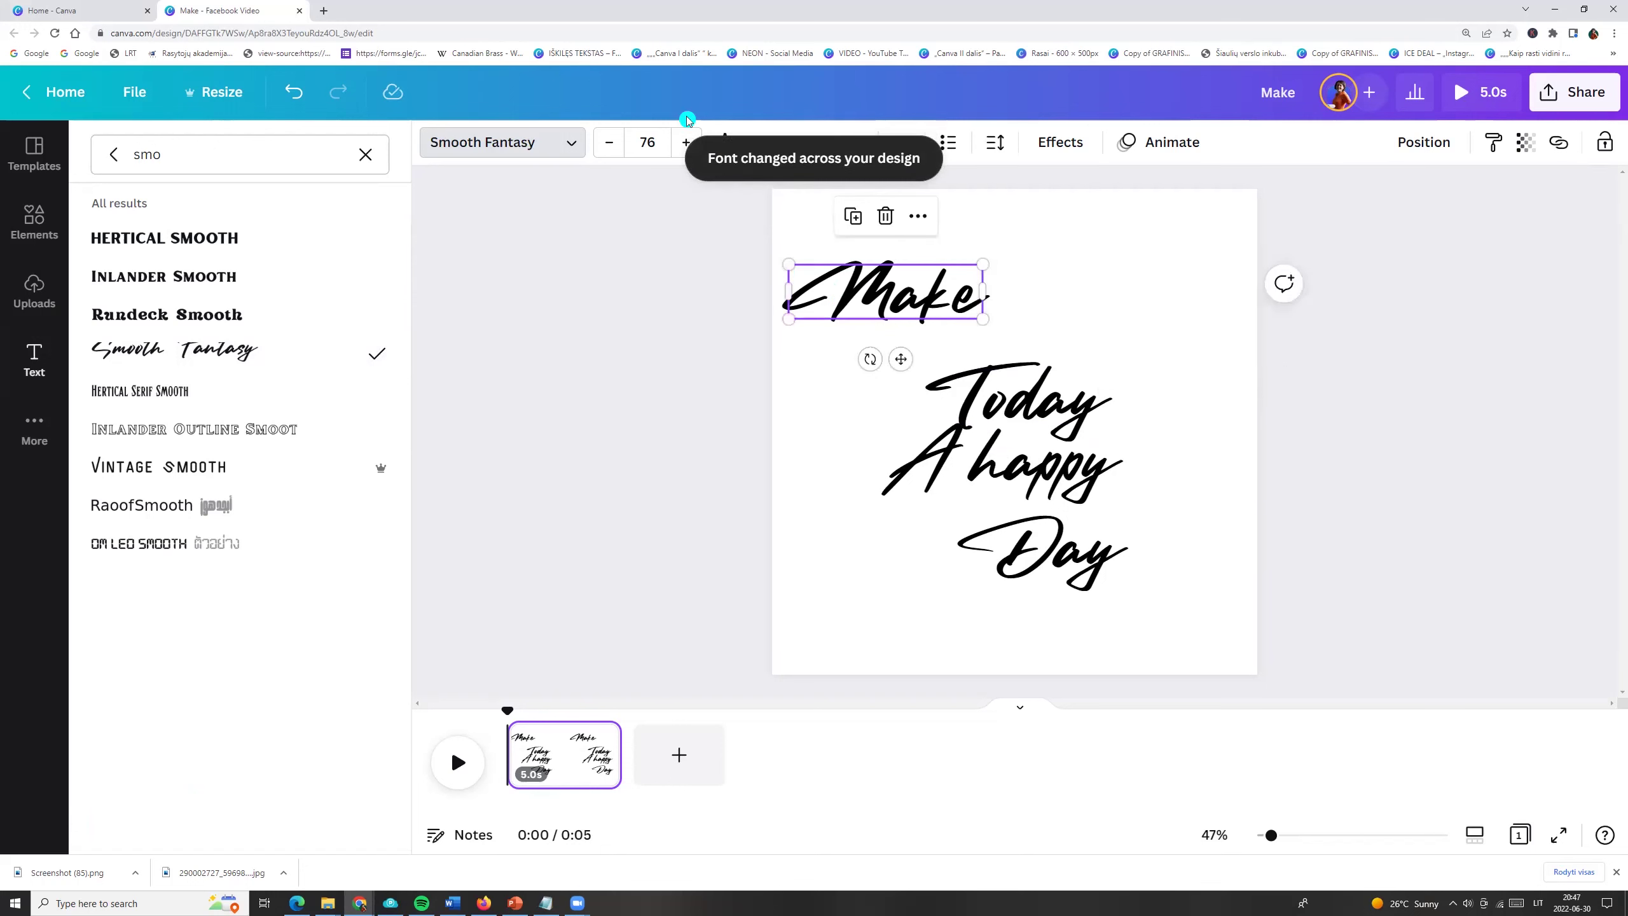
# - Turn the Make text dark green and apply that colour to all text
pyautogui.click(896, 309)
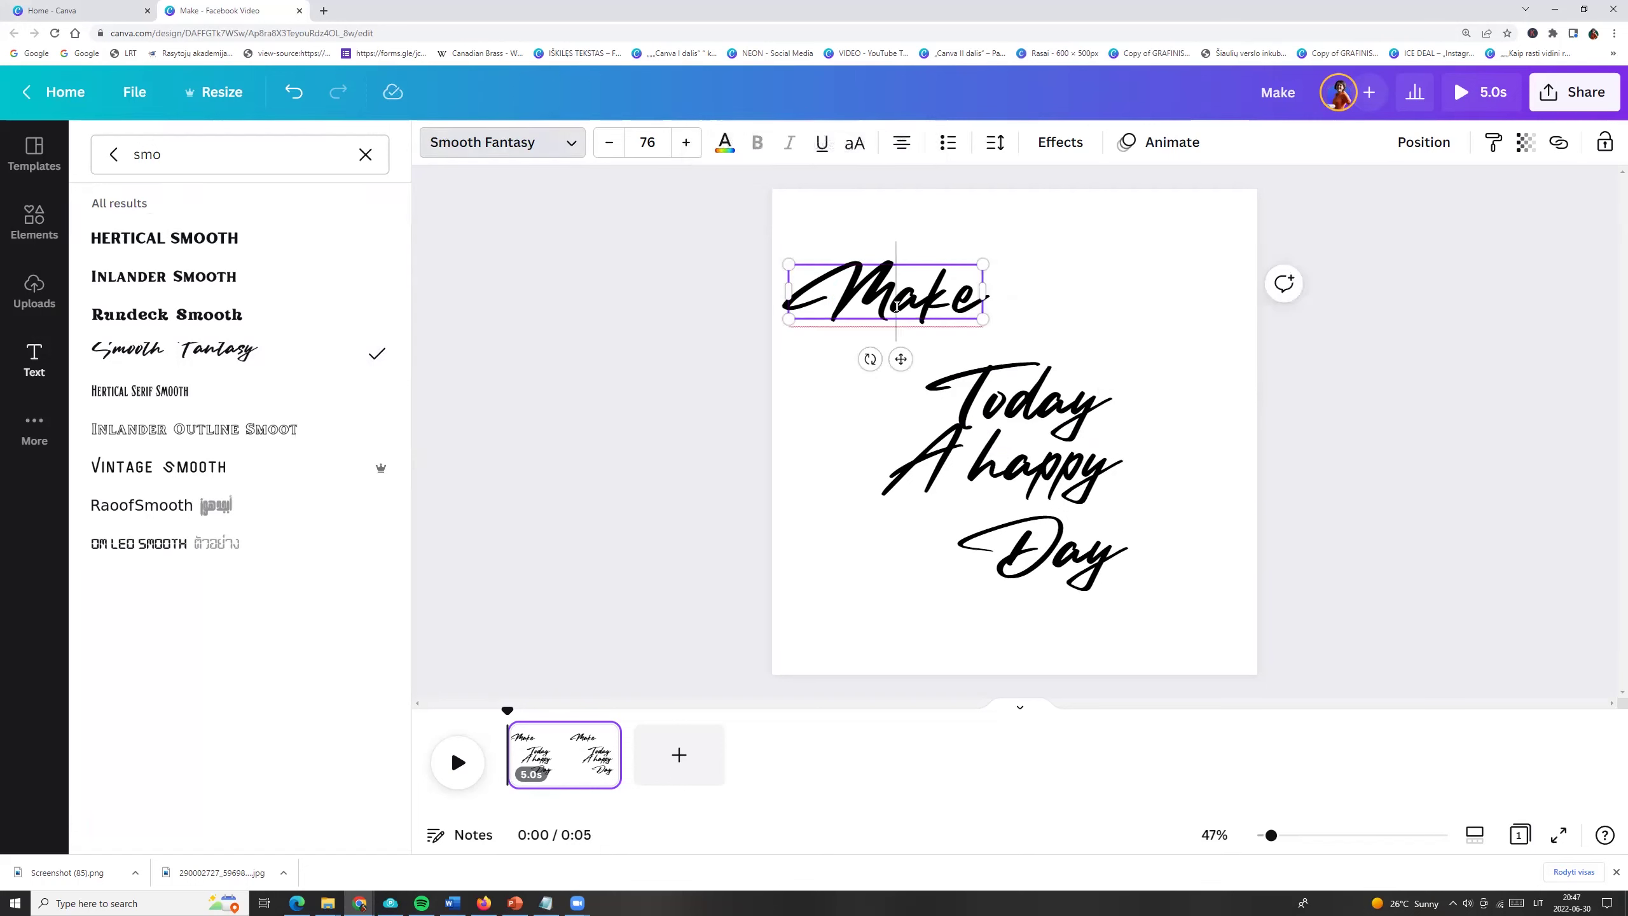
pyautogui.click(724, 143)
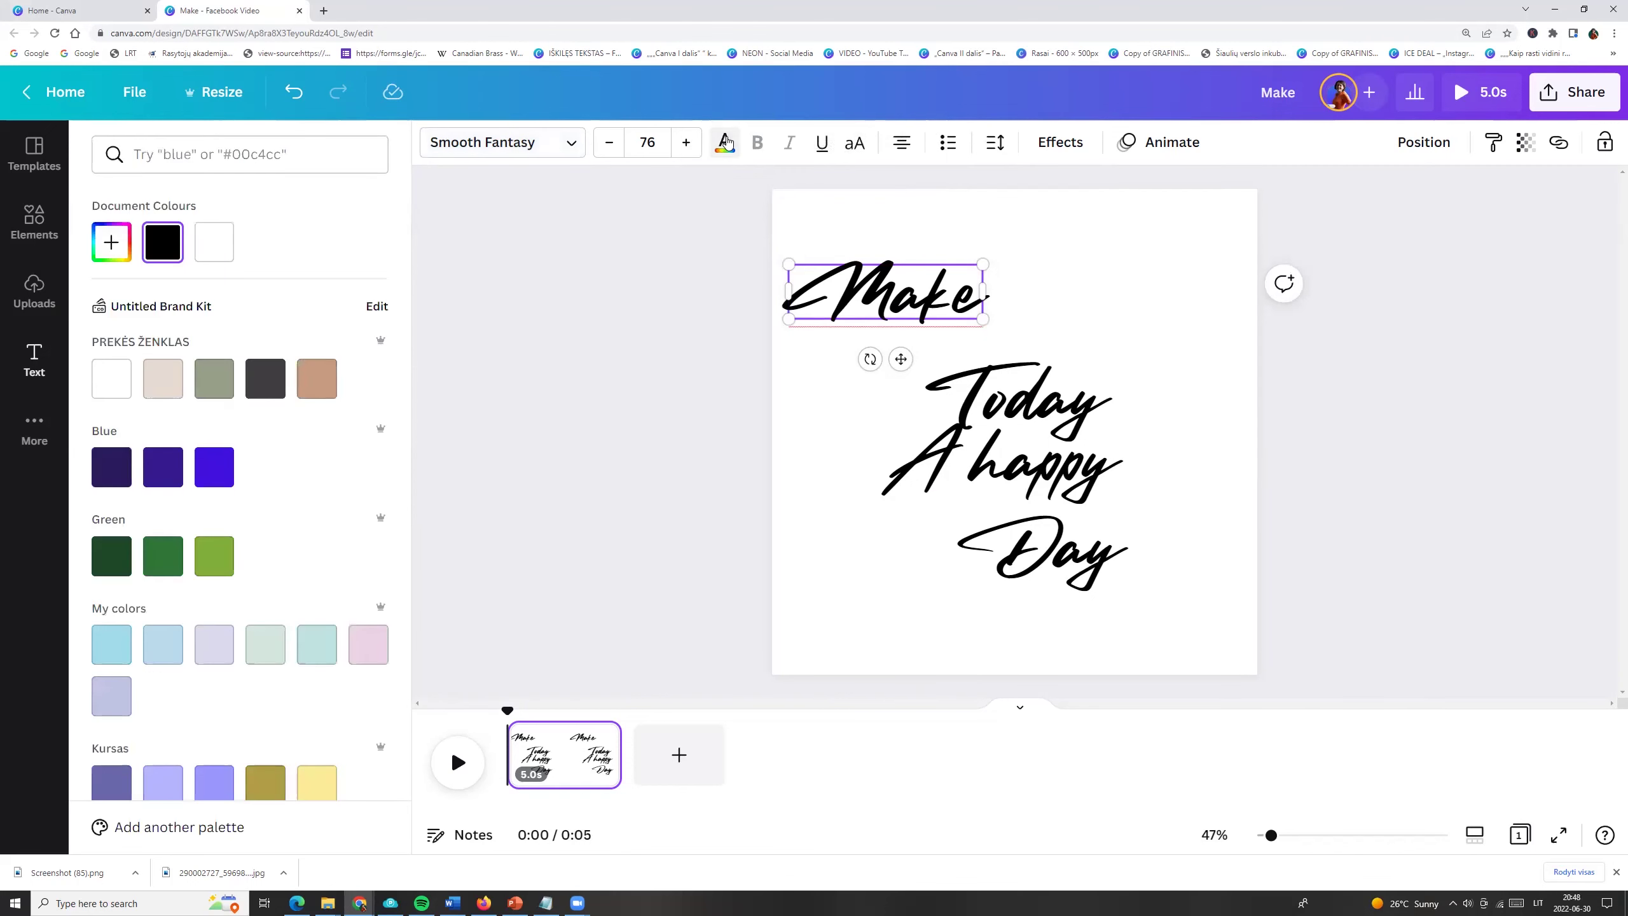
pyautogui.click(109, 567)
pyautogui.click(177, 823)
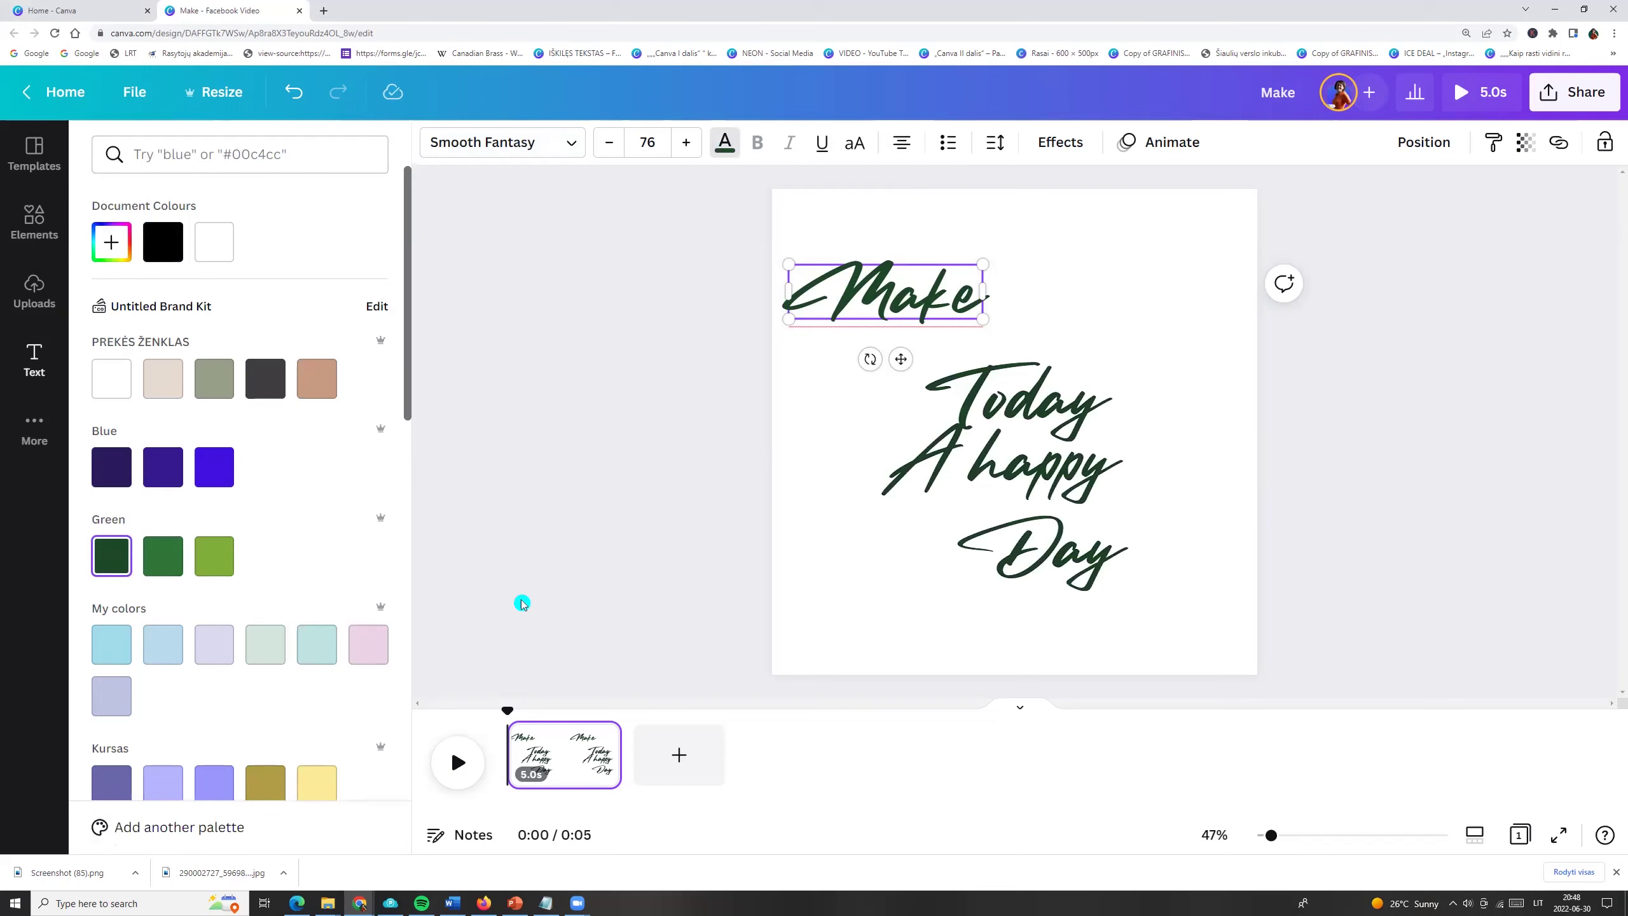
pyautogui.click(1102, 315)
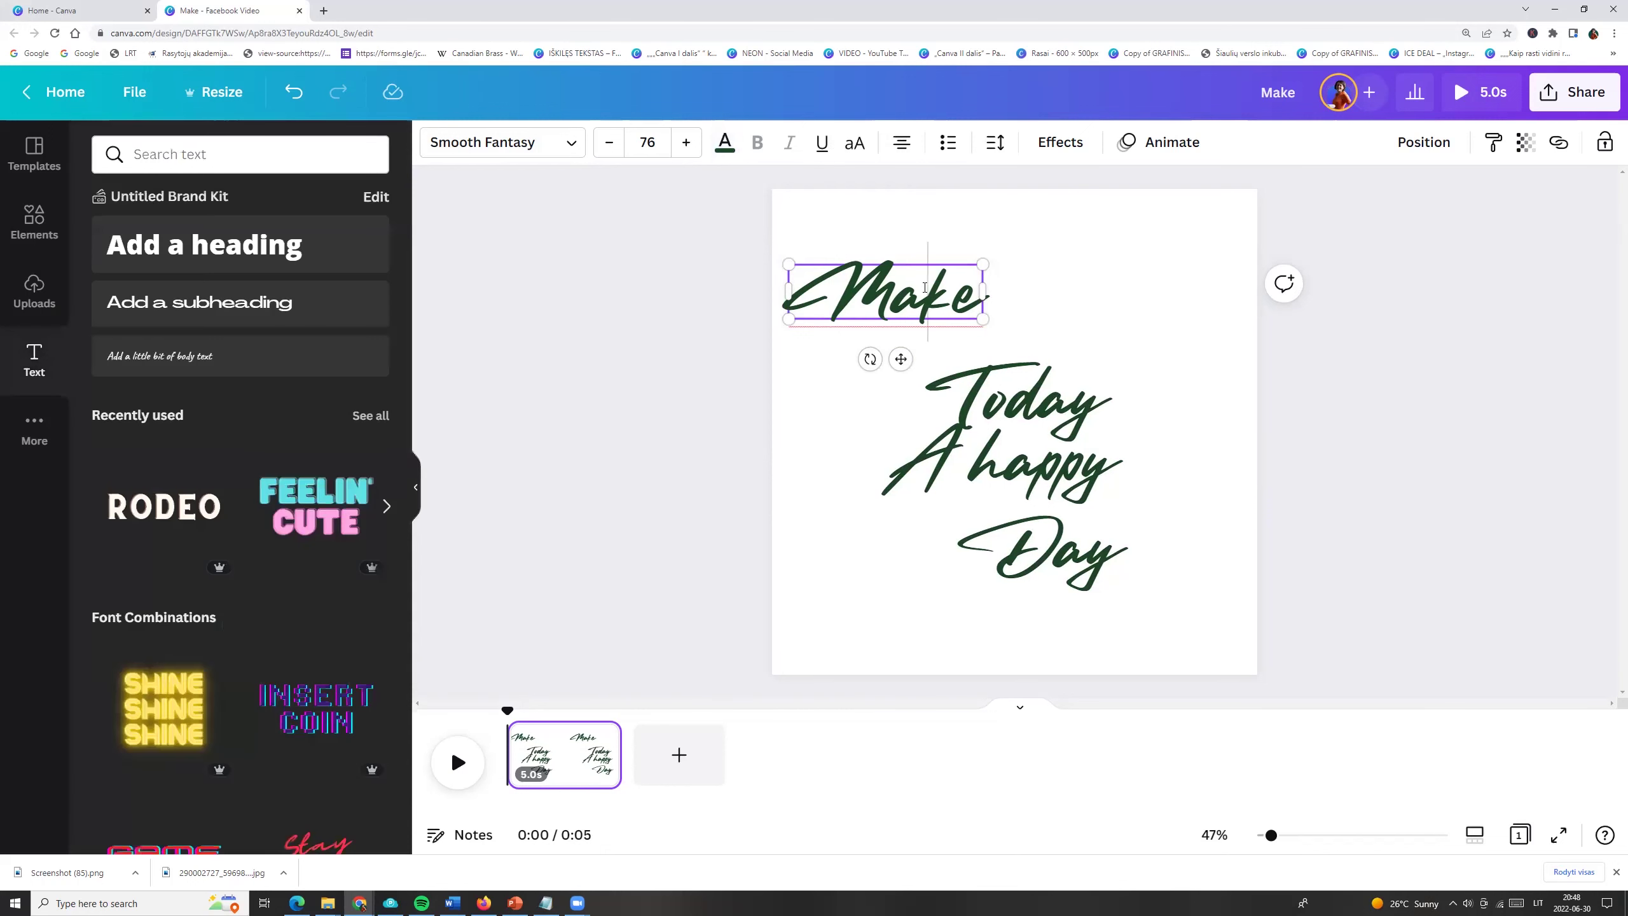
# - Stagger the words: Make down-right, Today up-right, and Day further right
pyautogui.moveTo(982, 312); pyautogui.dragTo(1023, 342)
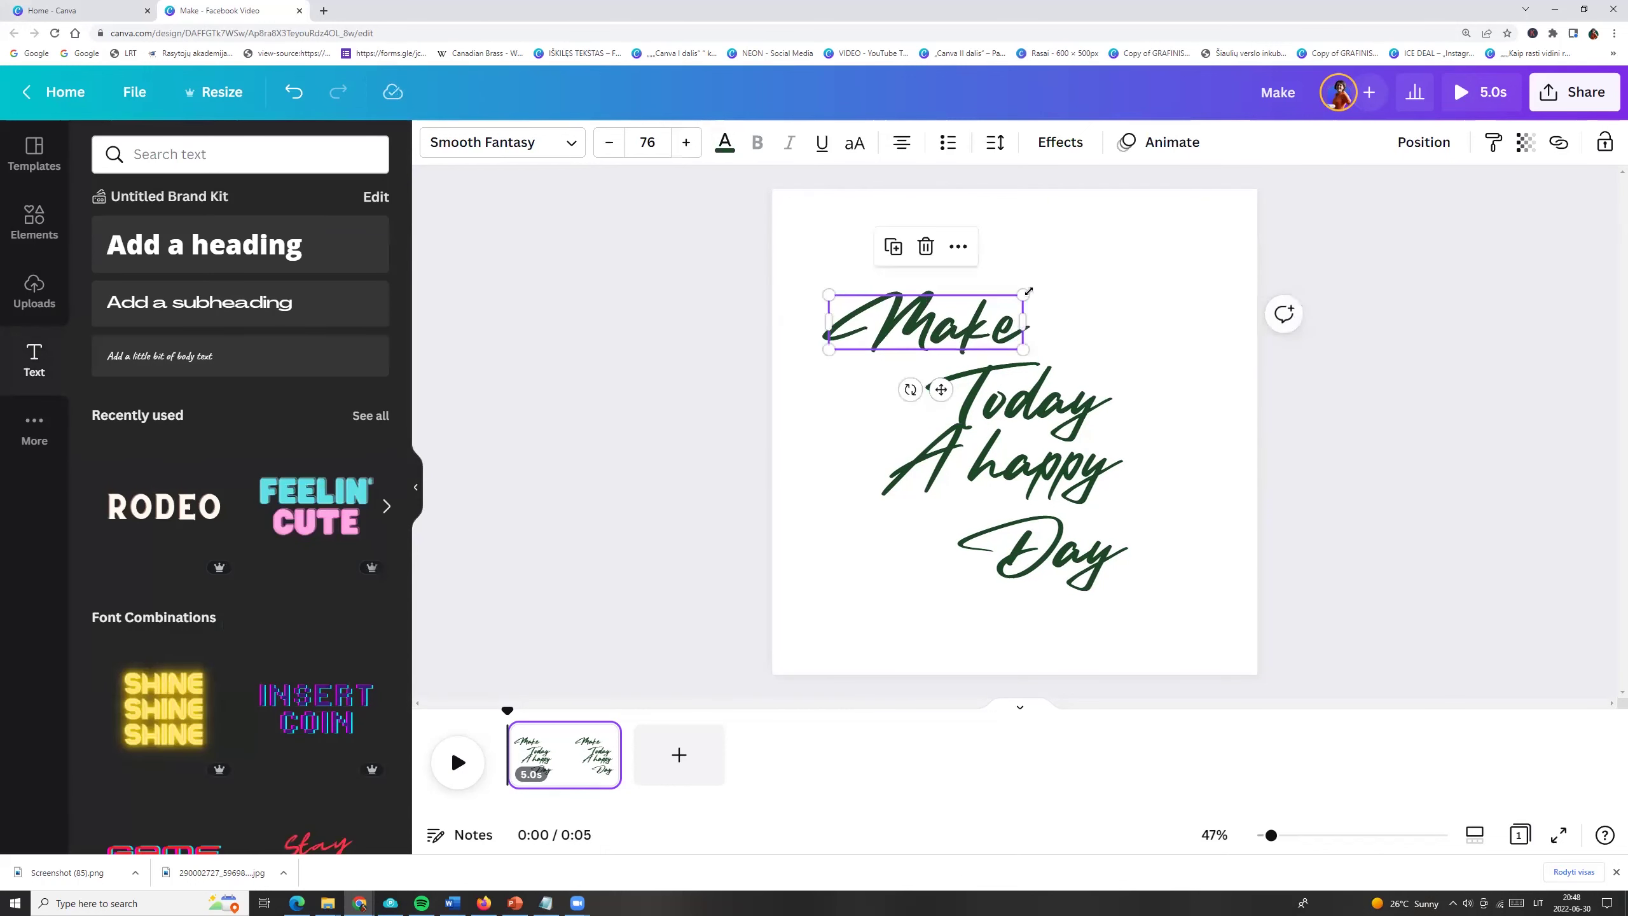
pyautogui.moveTo(1065, 396); pyautogui.dragTo(1098, 376)
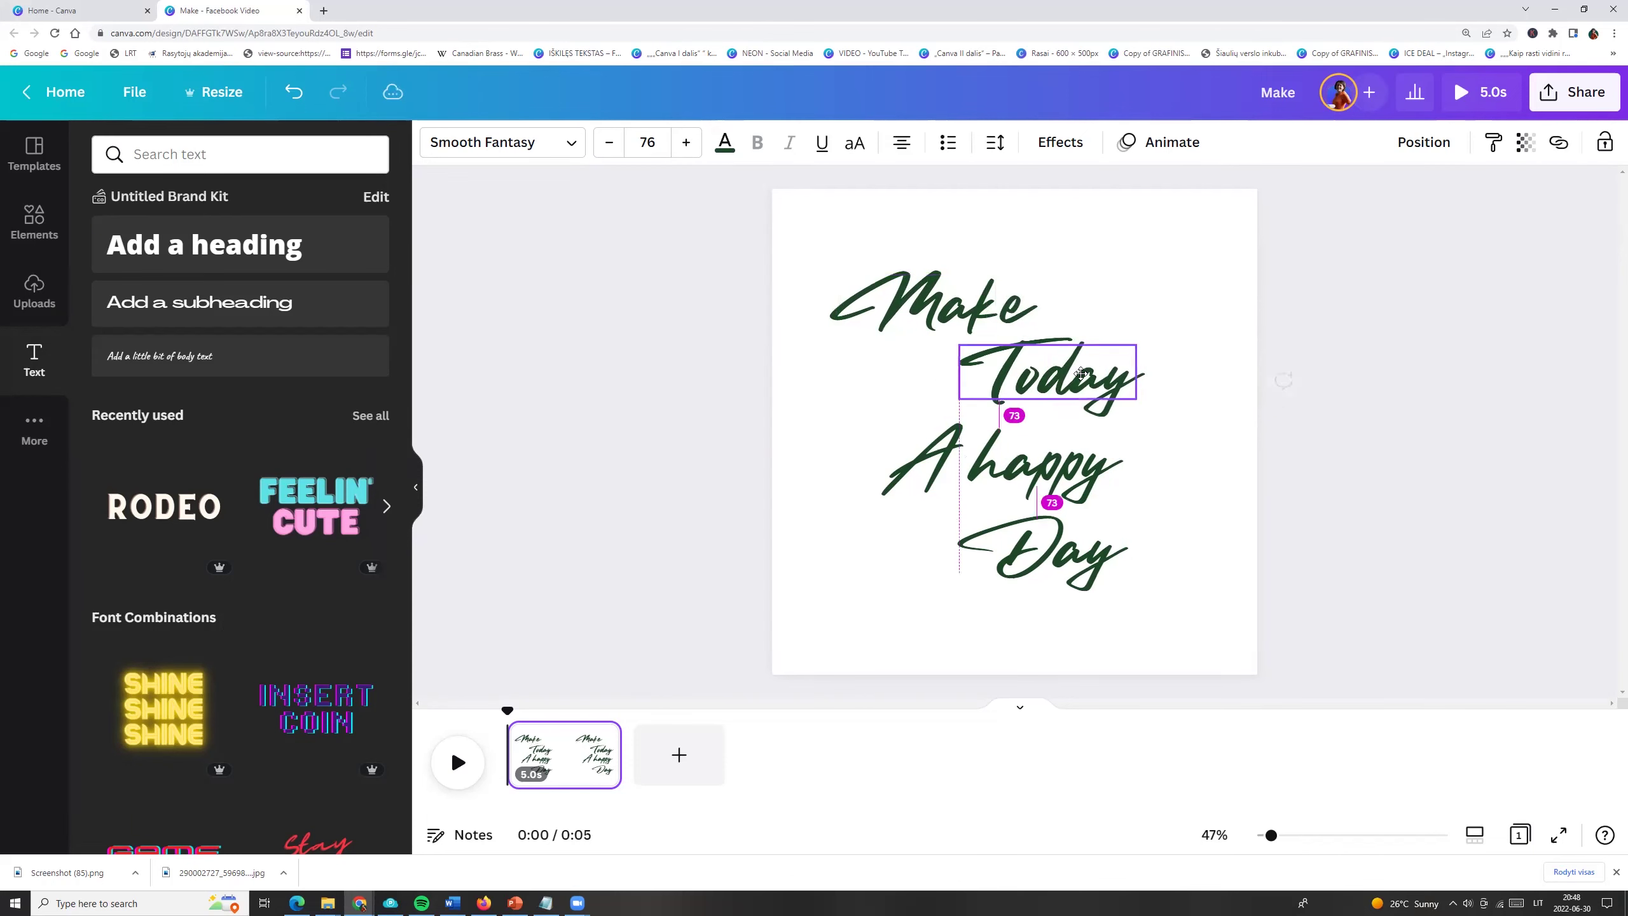
pyautogui.click(1043, 465)
pyautogui.moveTo(1055, 561); pyautogui.dragTo(1117, 554)
pyautogui.click(822, 561)
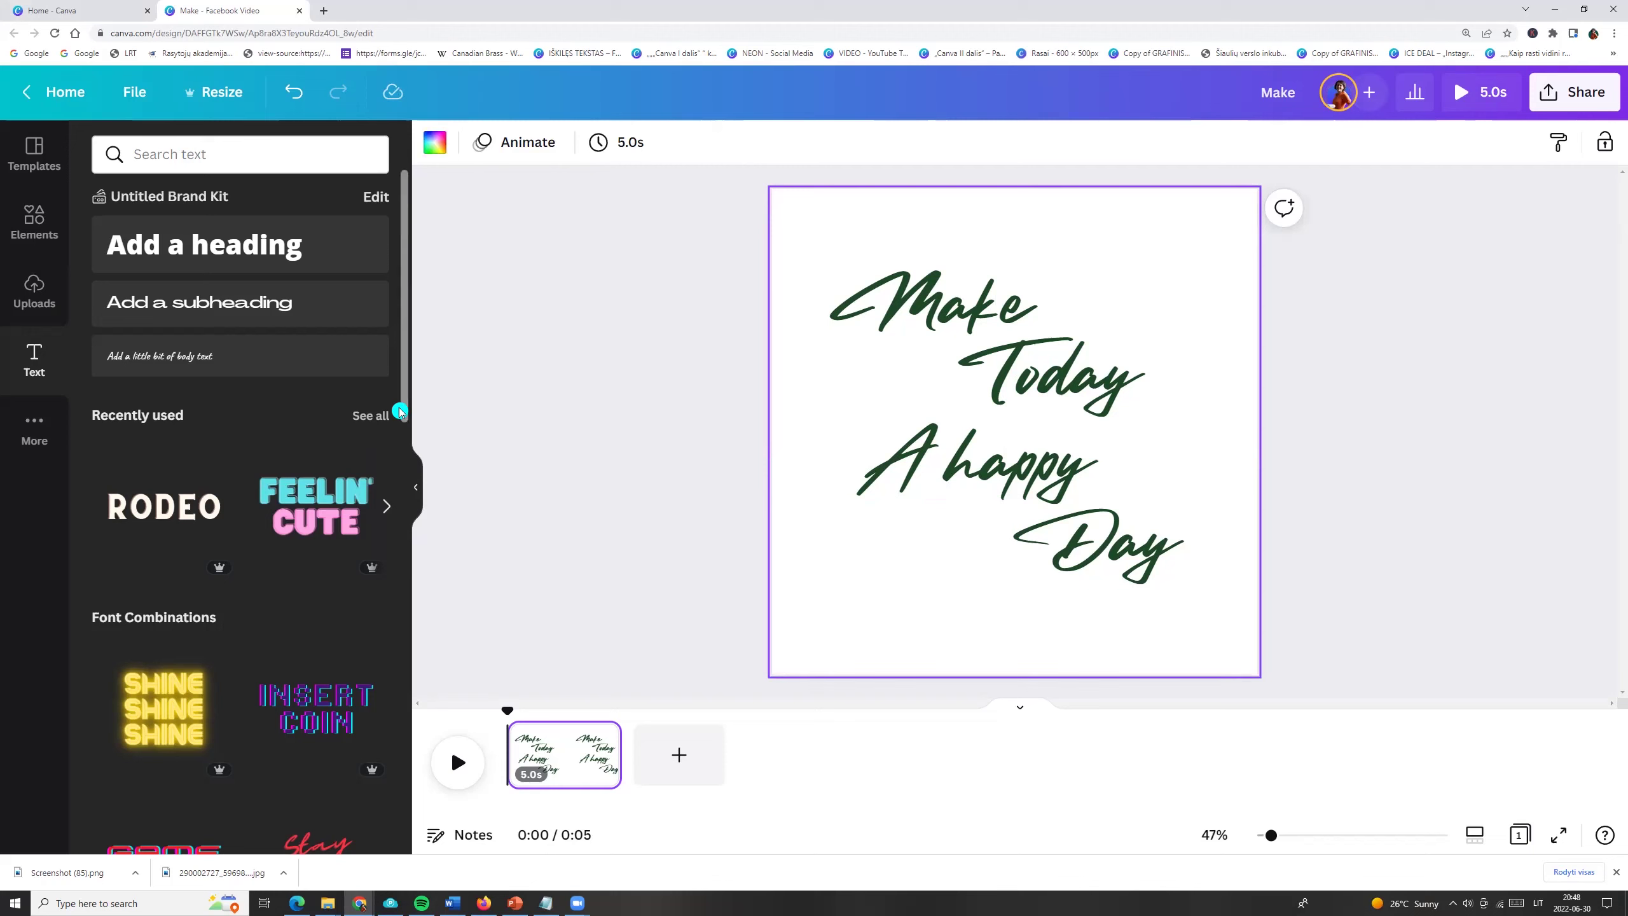
# - Search Elements for 'paint stain' and centre the pink watercolour stain behind the text
pyautogui.click(39, 218)
pyautogui.click(159, 153)
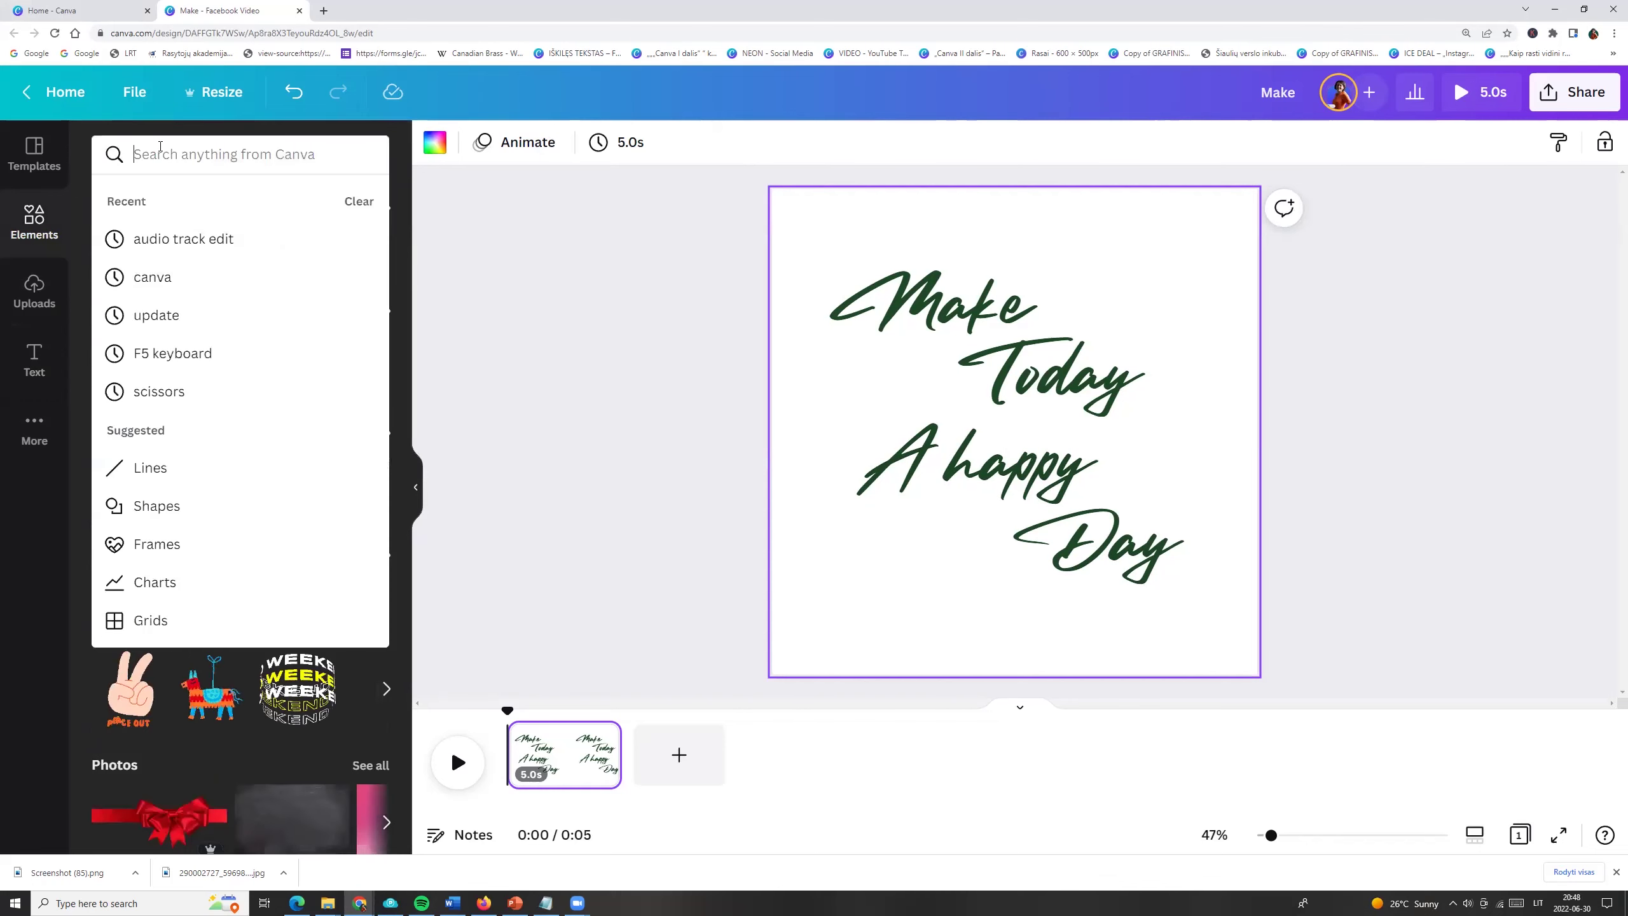
pyautogui.write('paint sta')
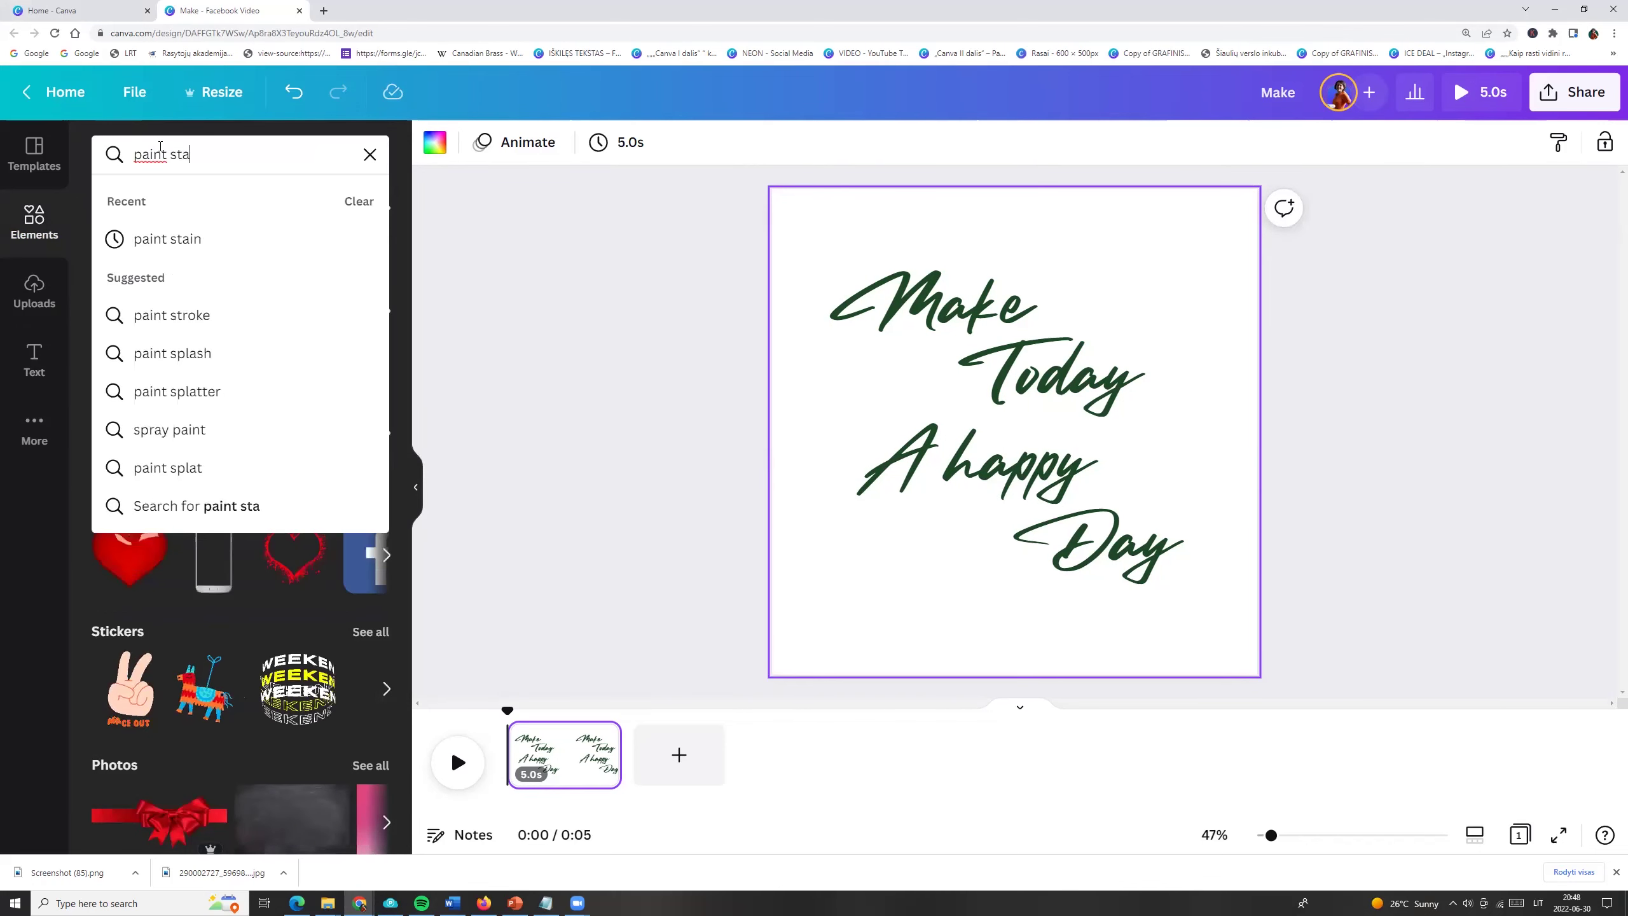
pyautogui.write('in')
pyautogui.press('Return')
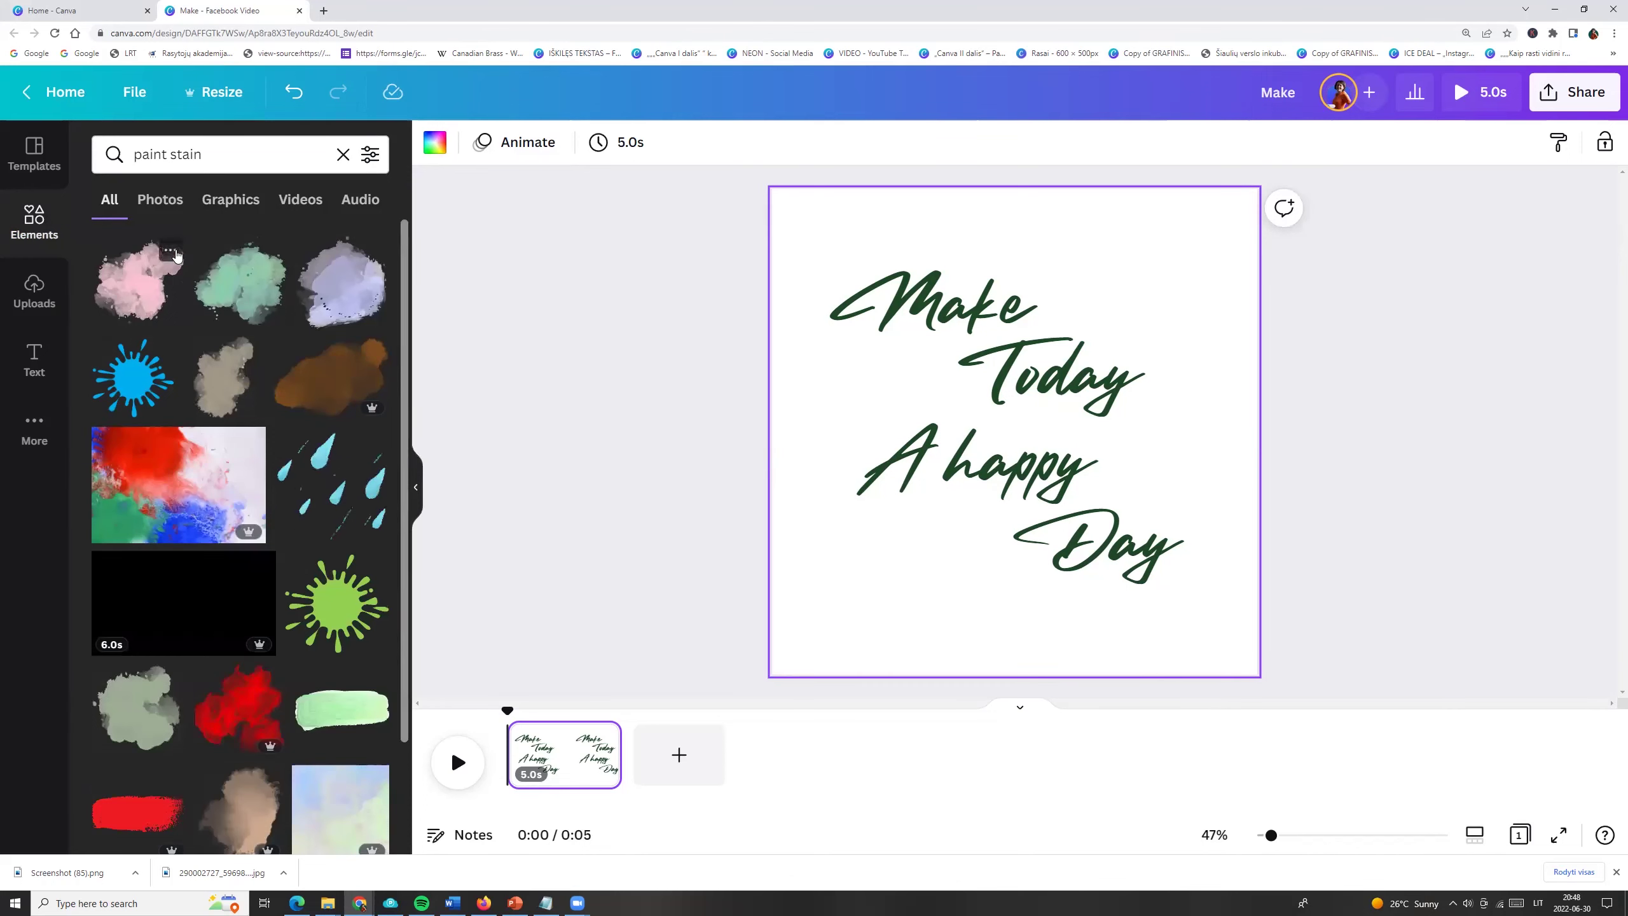
pyautogui.click(176, 254)
pyautogui.click(144, 297)
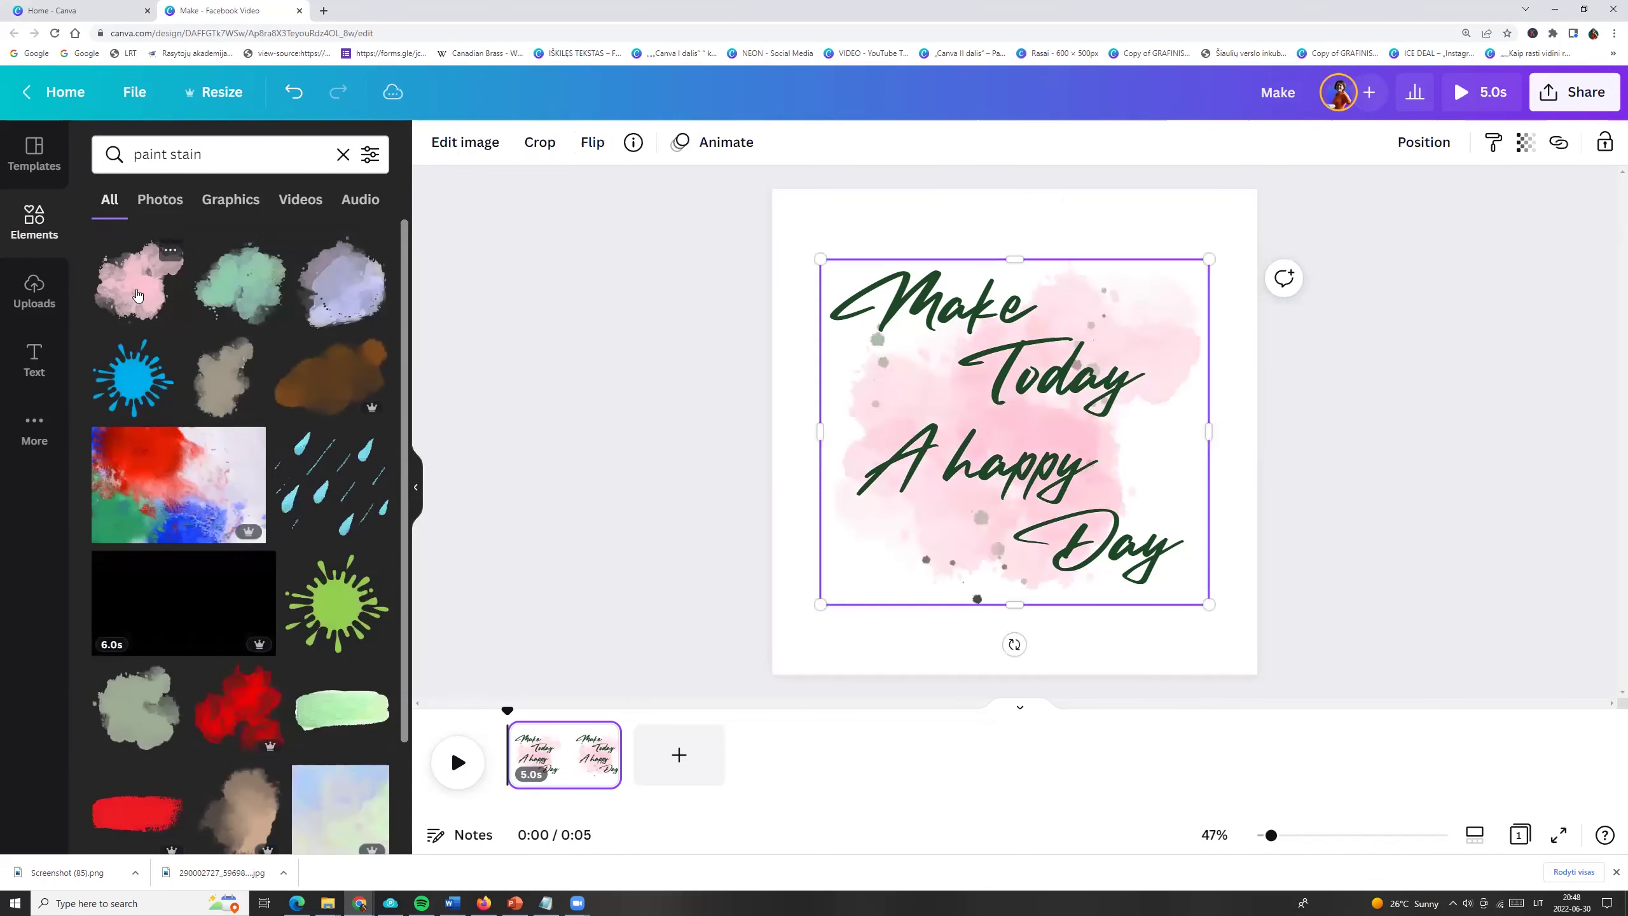
pyautogui.moveTo(921, 531); pyautogui.dragTo(920, 532)
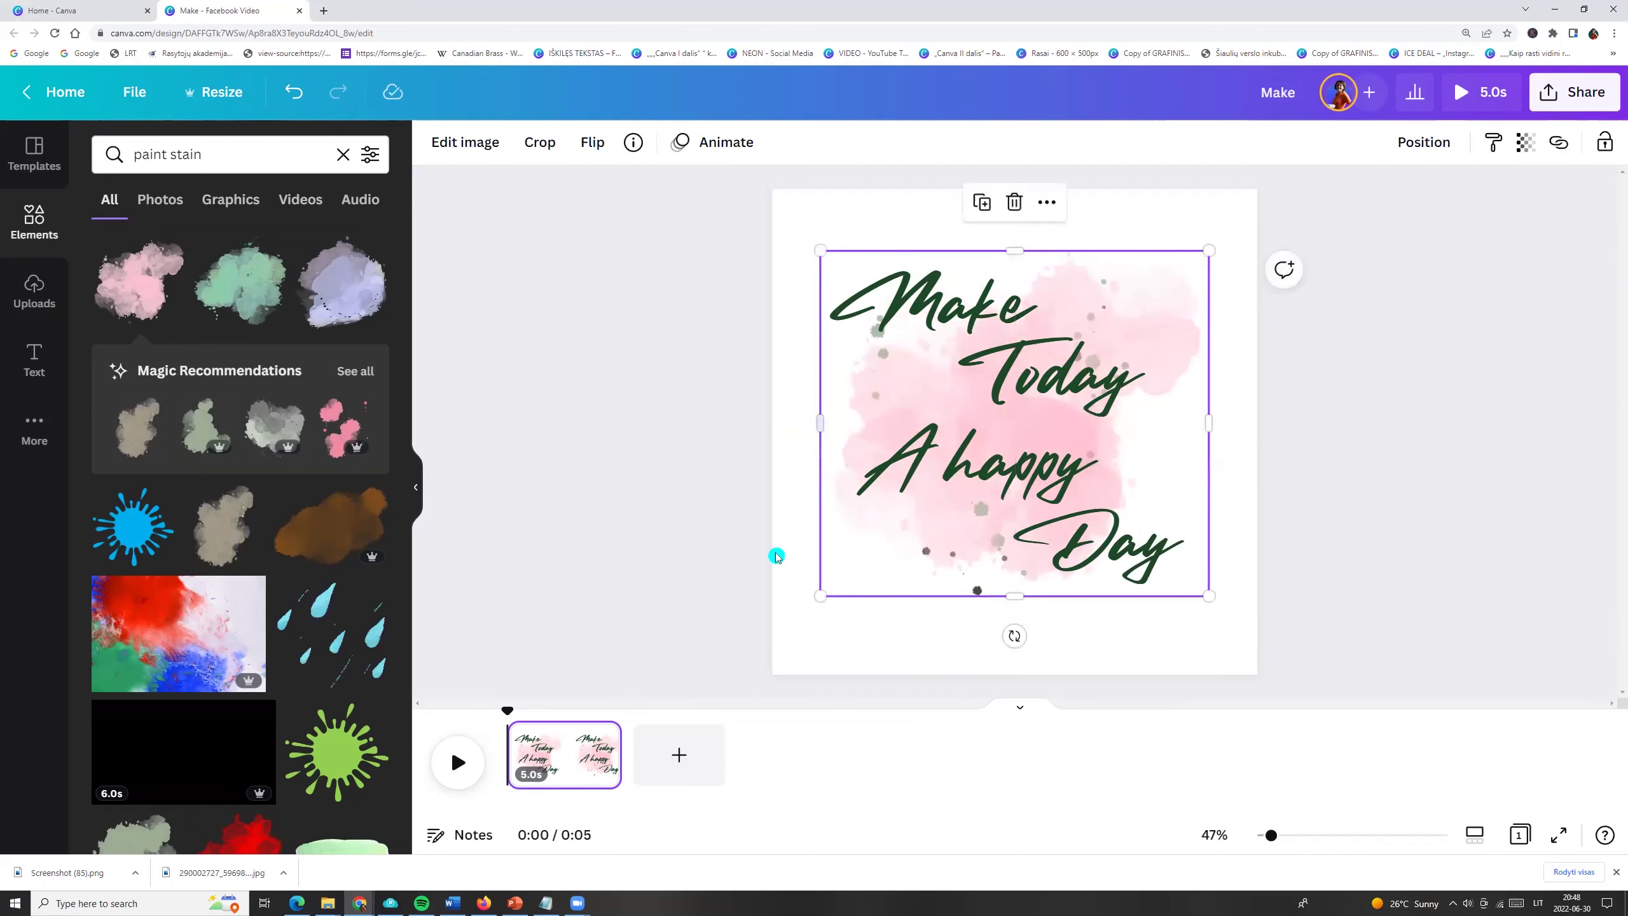
pyautogui.click(568, 458)
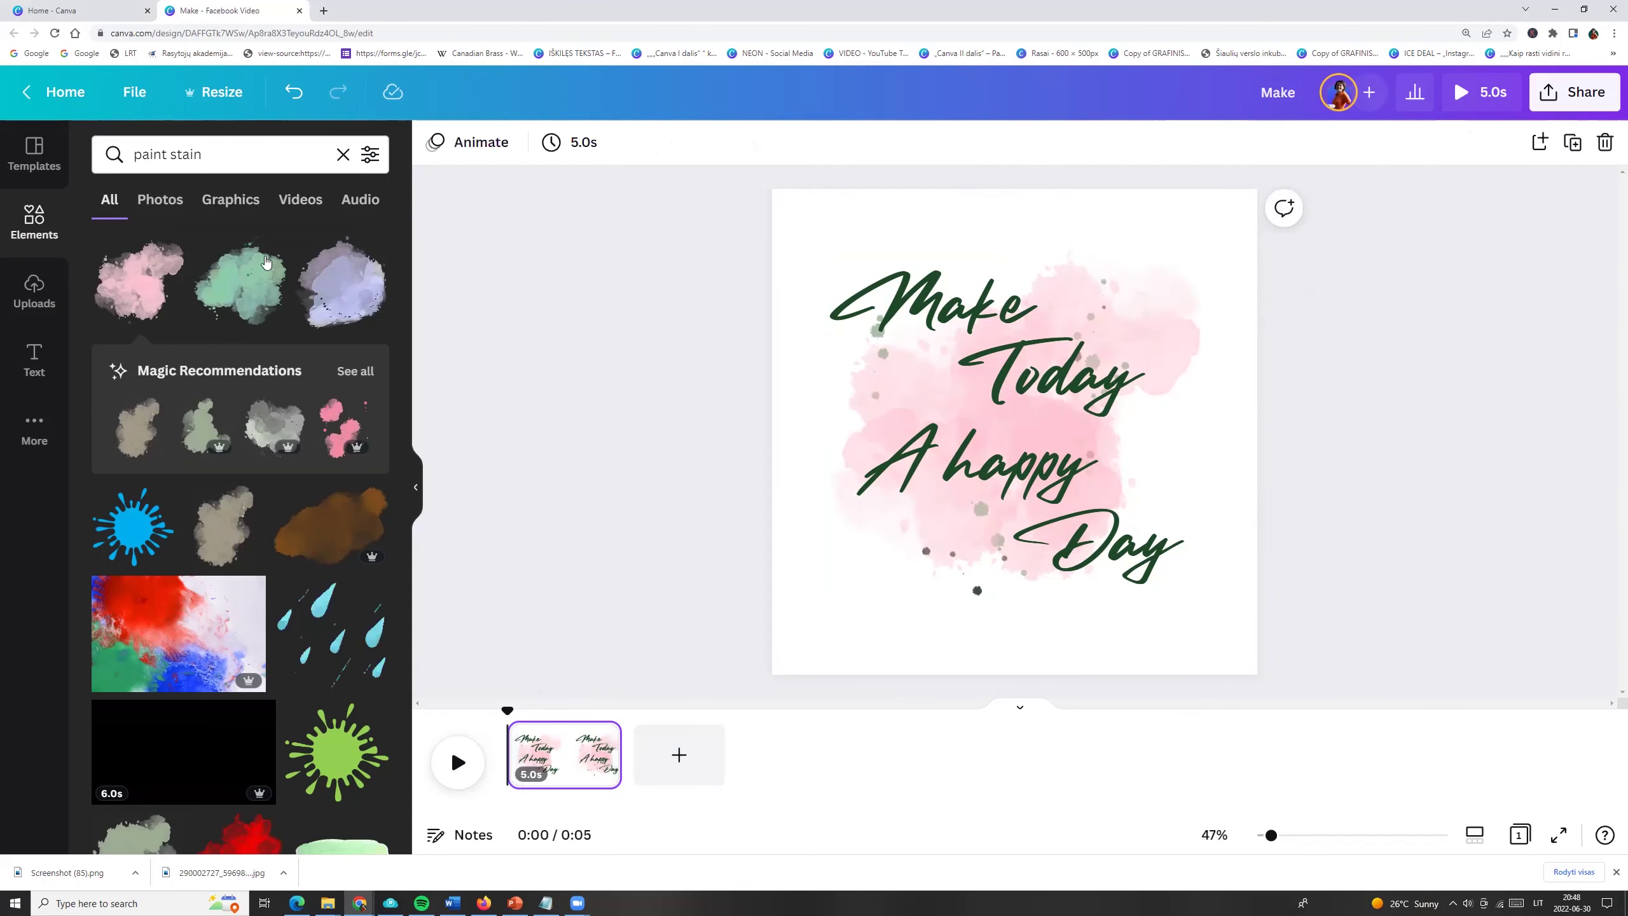
# - Add the smiling heart-with-legs graphic from a 'heart sticker' search and bring it to front
pyautogui.click(239, 166)
pyautogui.write('he')
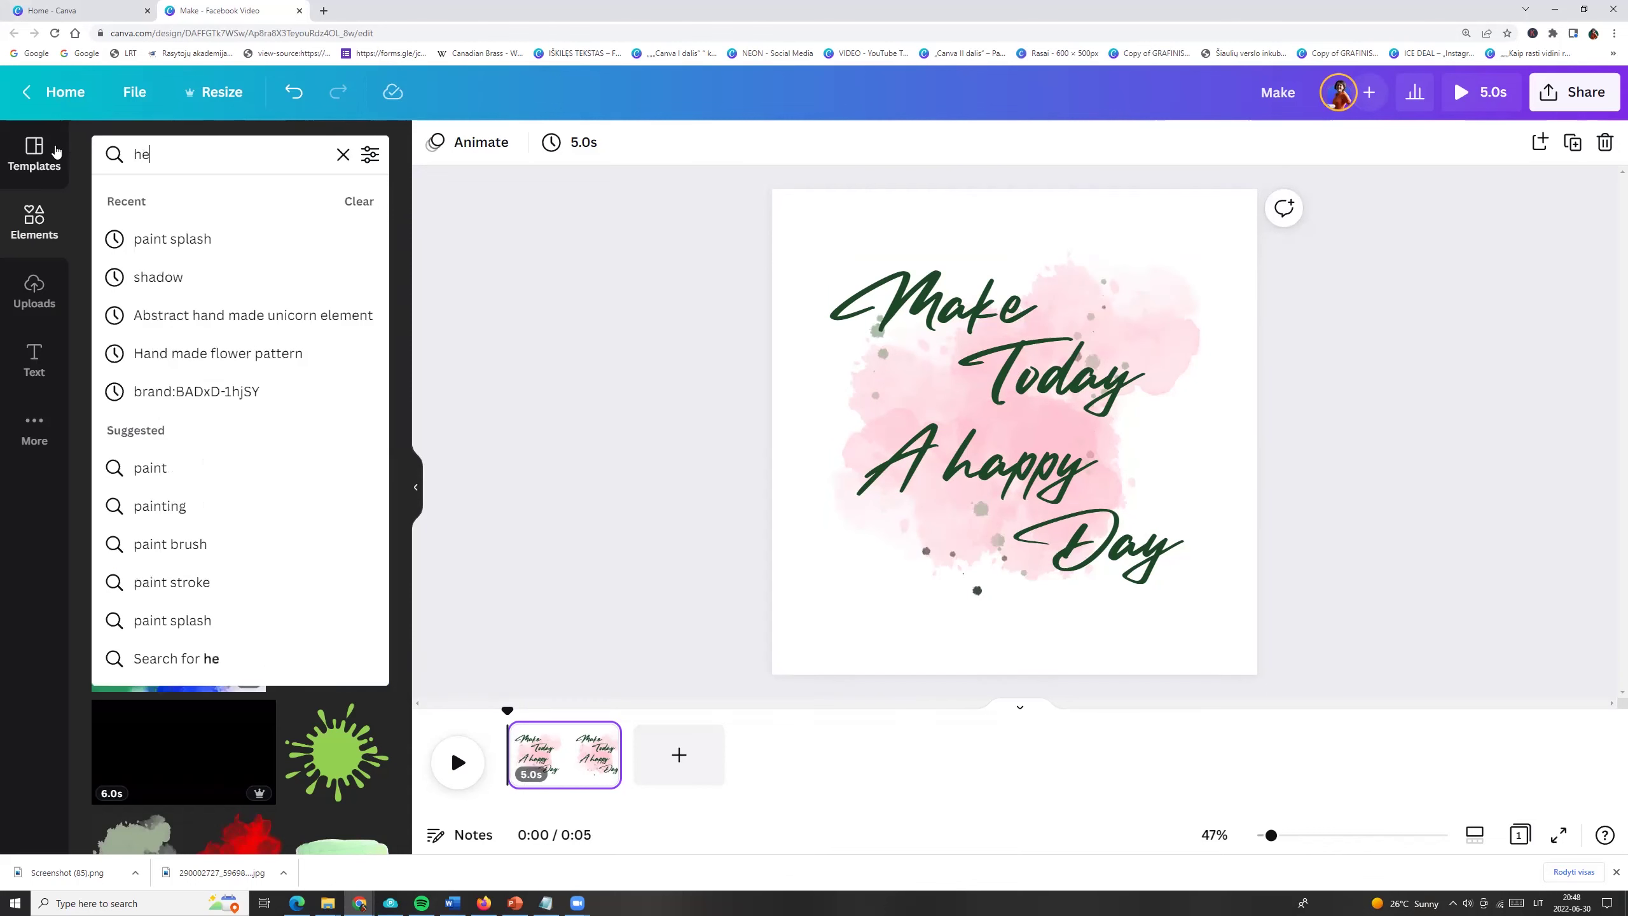
pyautogui.write('art sticker')
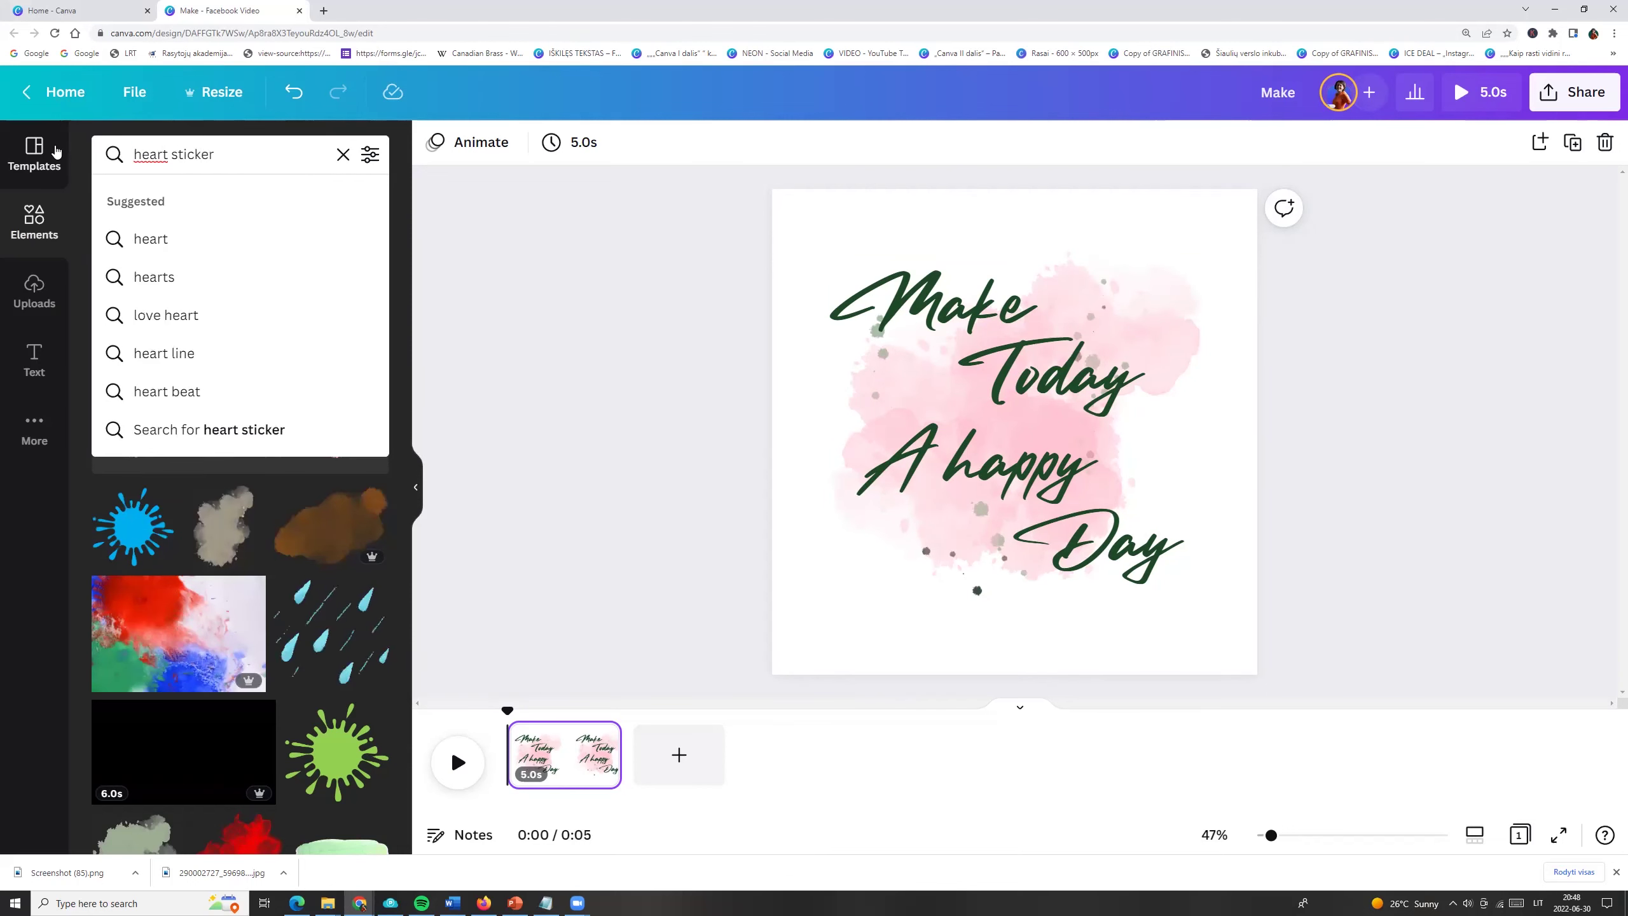
pyautogui.press('Return')
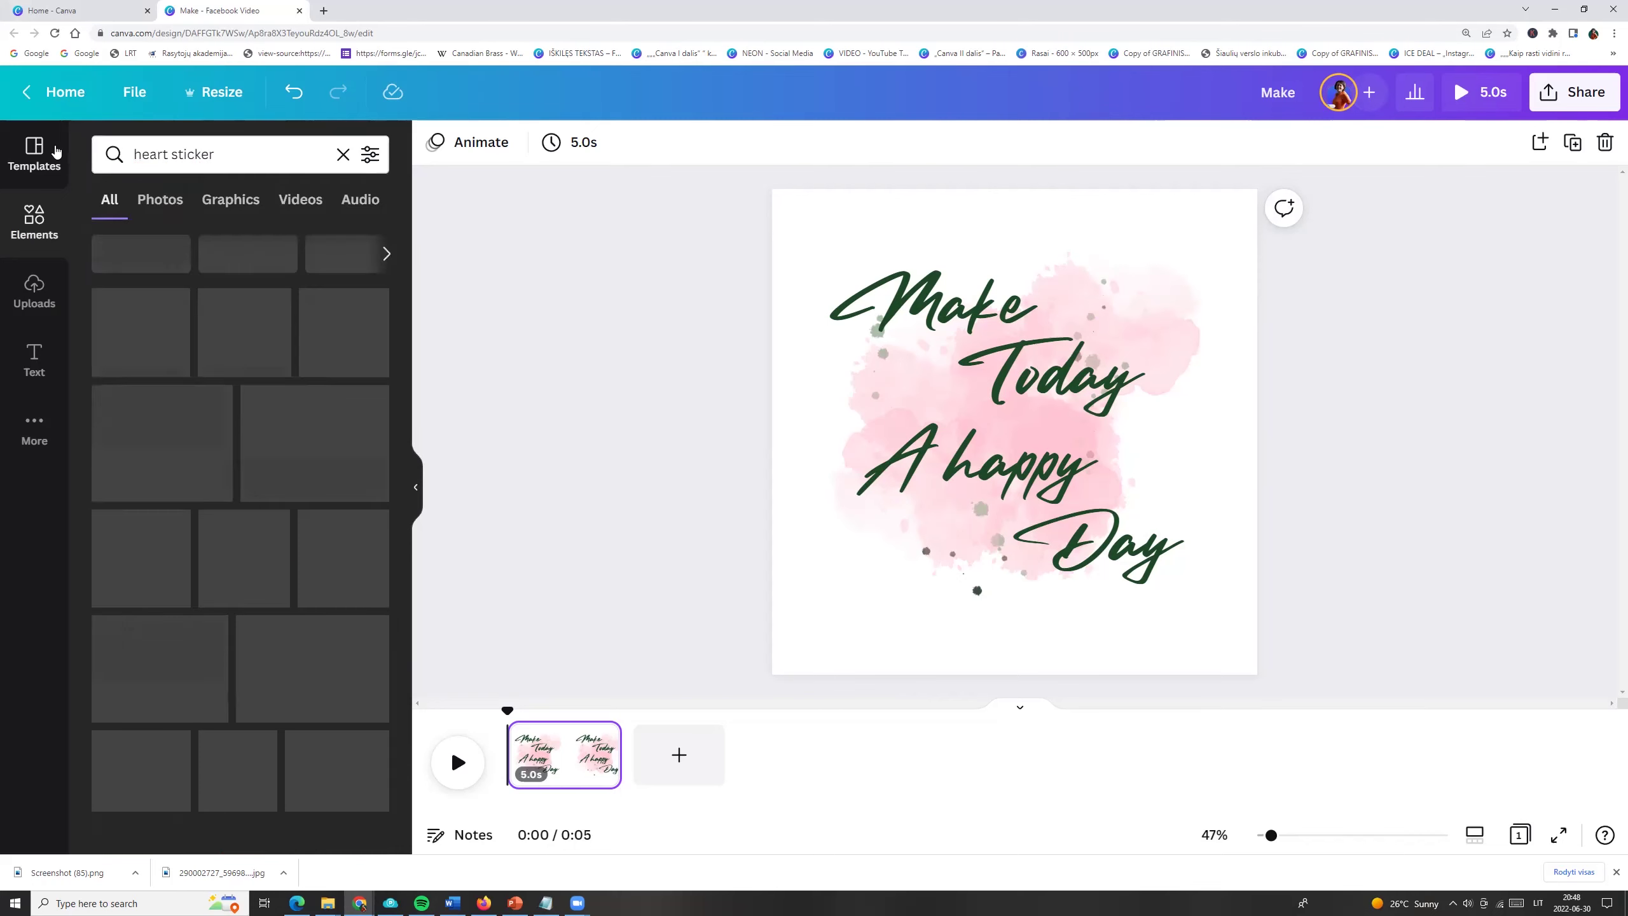
pyautogui.click(230, 201)
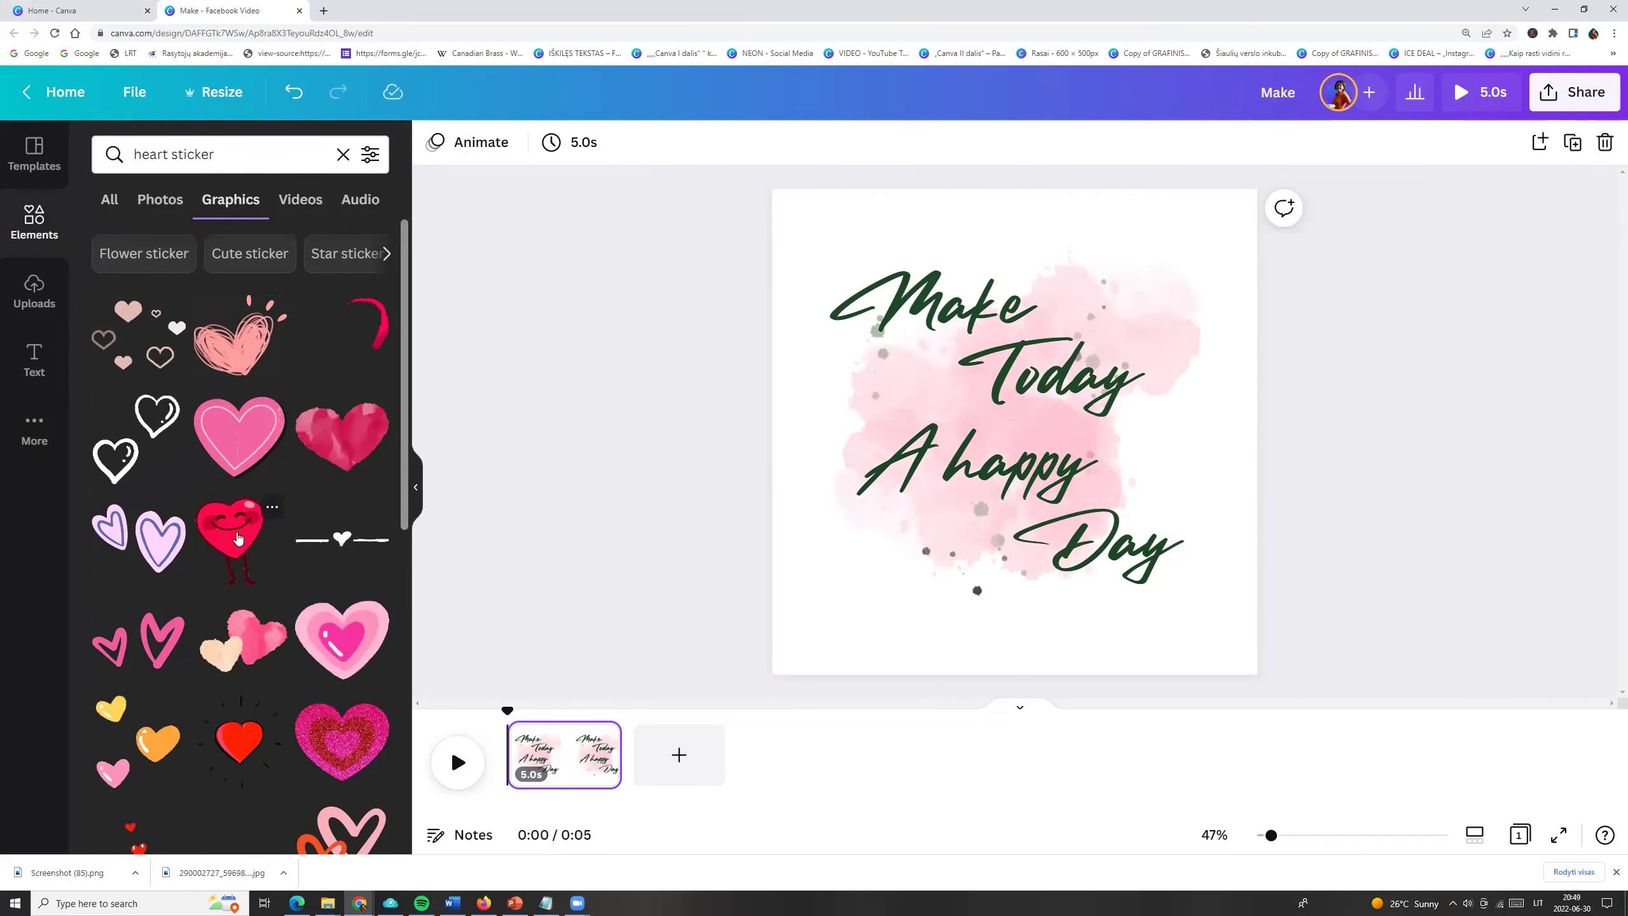
pyautogui.click(237, 540)
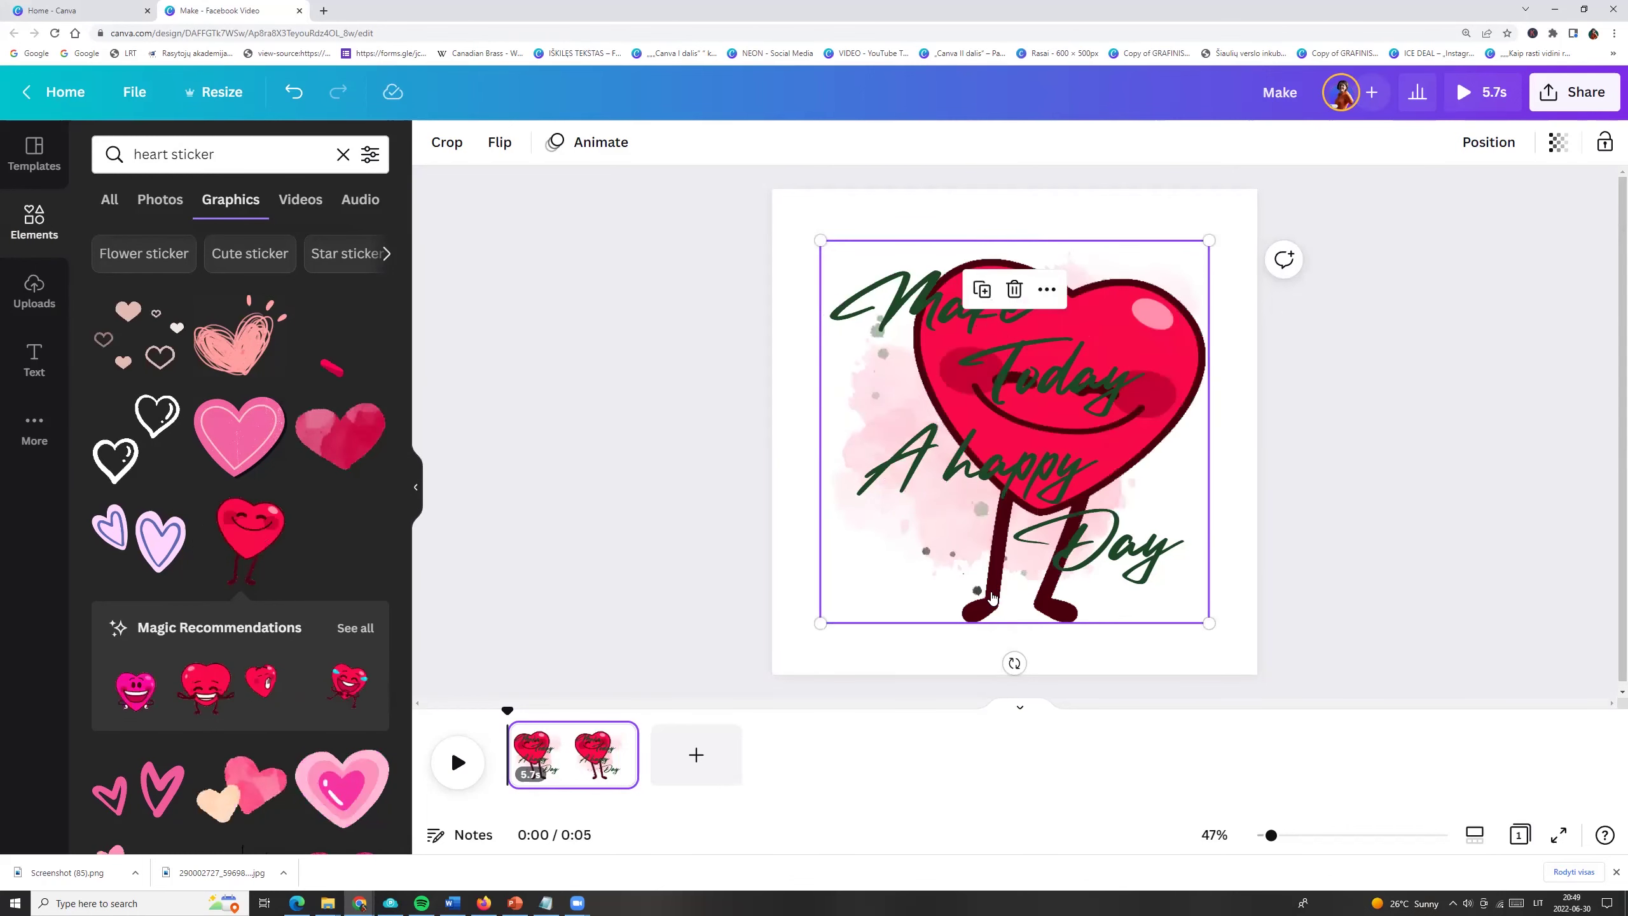
pyautogui.rightClick(989, 595)
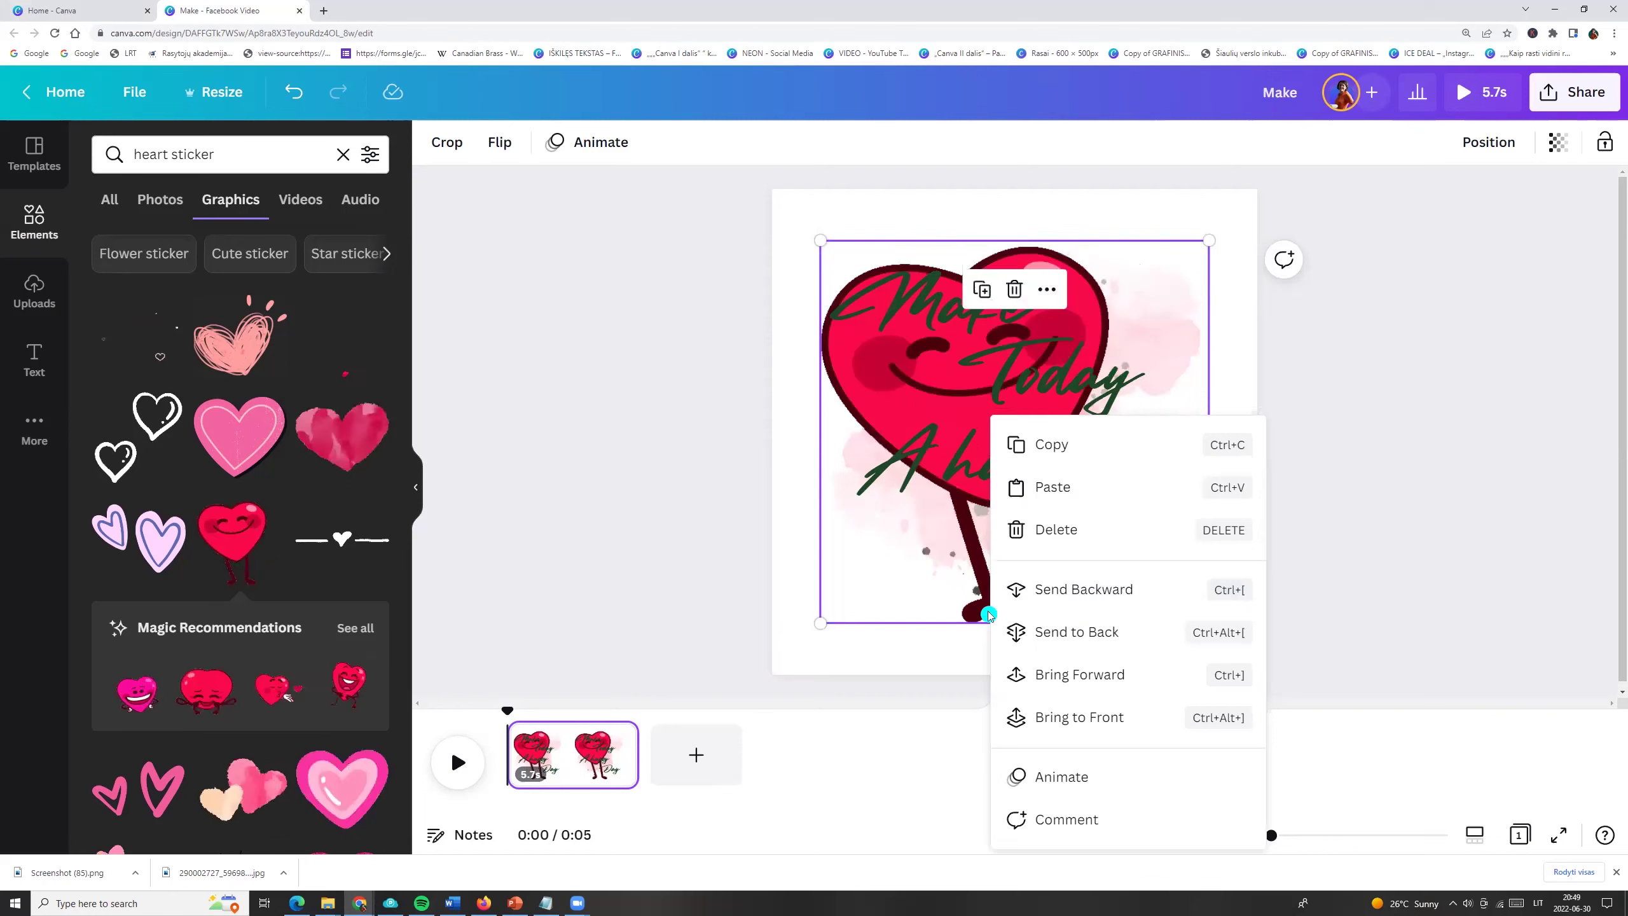
pyautogui.click(1072, 718)
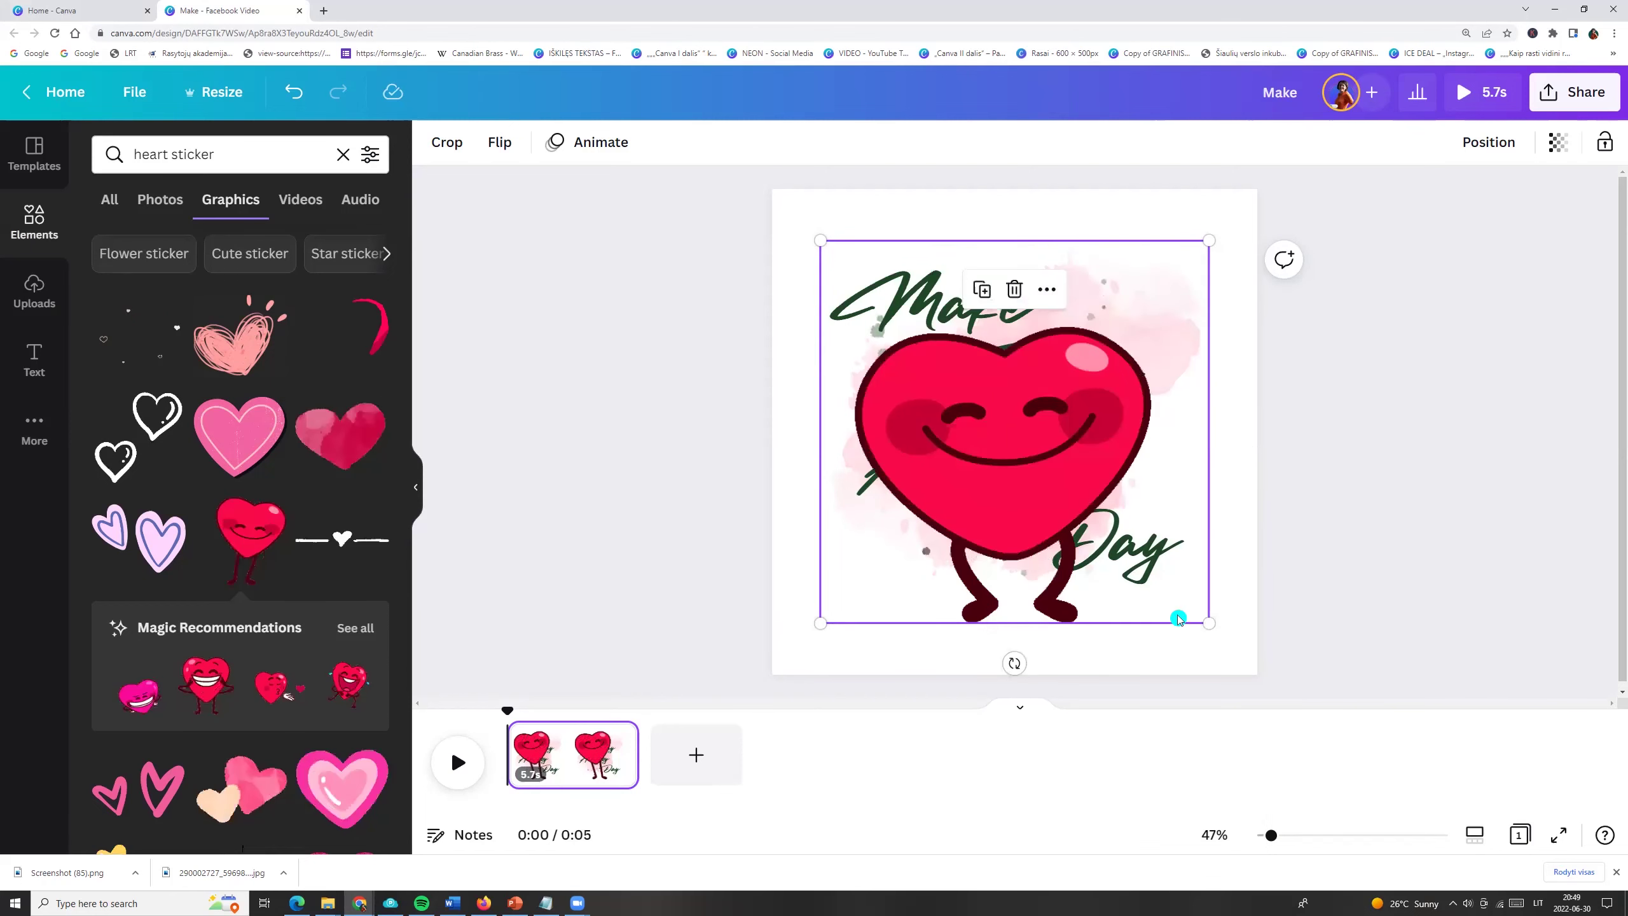
# - Shrink the heart sticker and position it just beside Today
pyautogui.moveTo(1209, 623); pyautogui.dragTo(910, 339)
pyautogui.moveTo(857, 288); pyautogui.dragTo(892, 366)
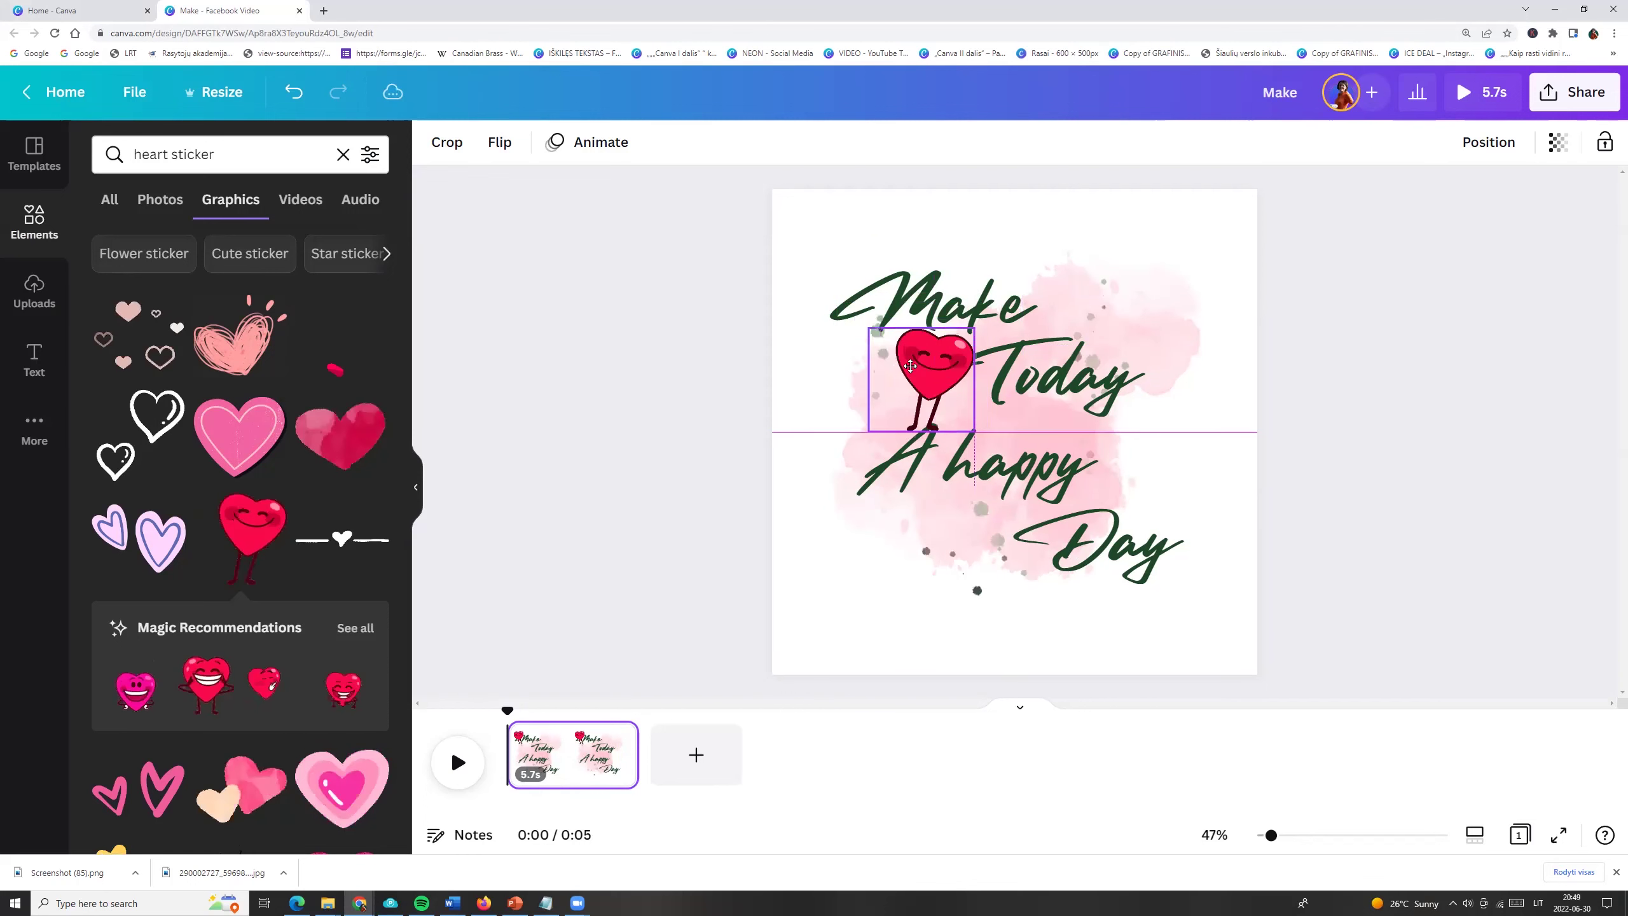
pyautogui.moveTo(911, 367); pyautogui.dragTo(901, 341)
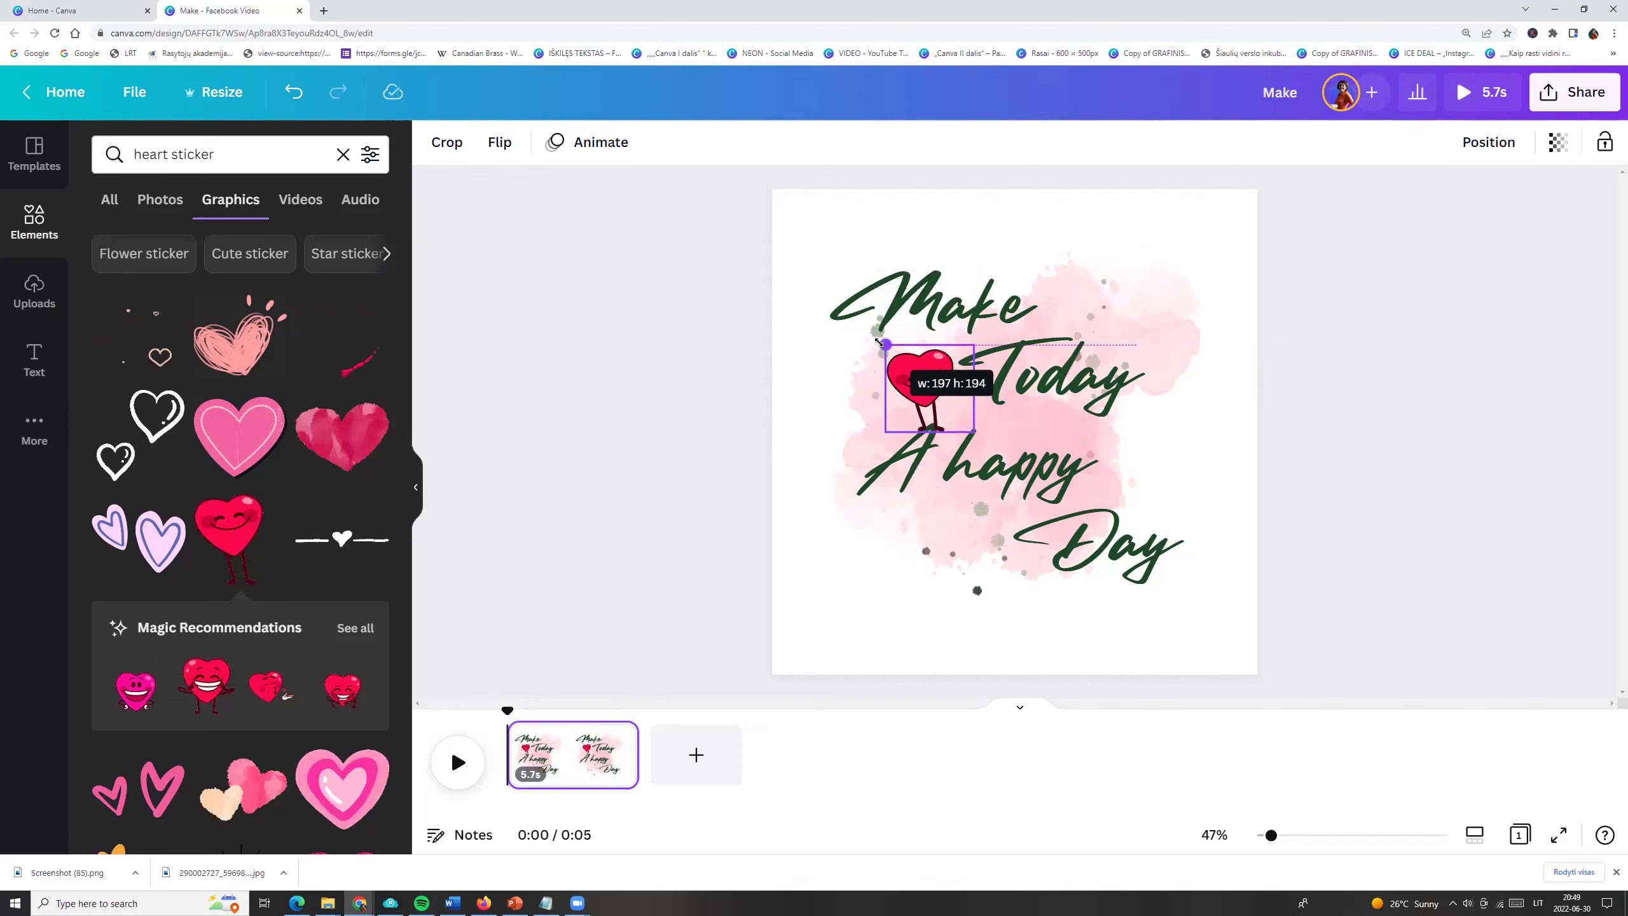
pyautogui.click(504, 438)
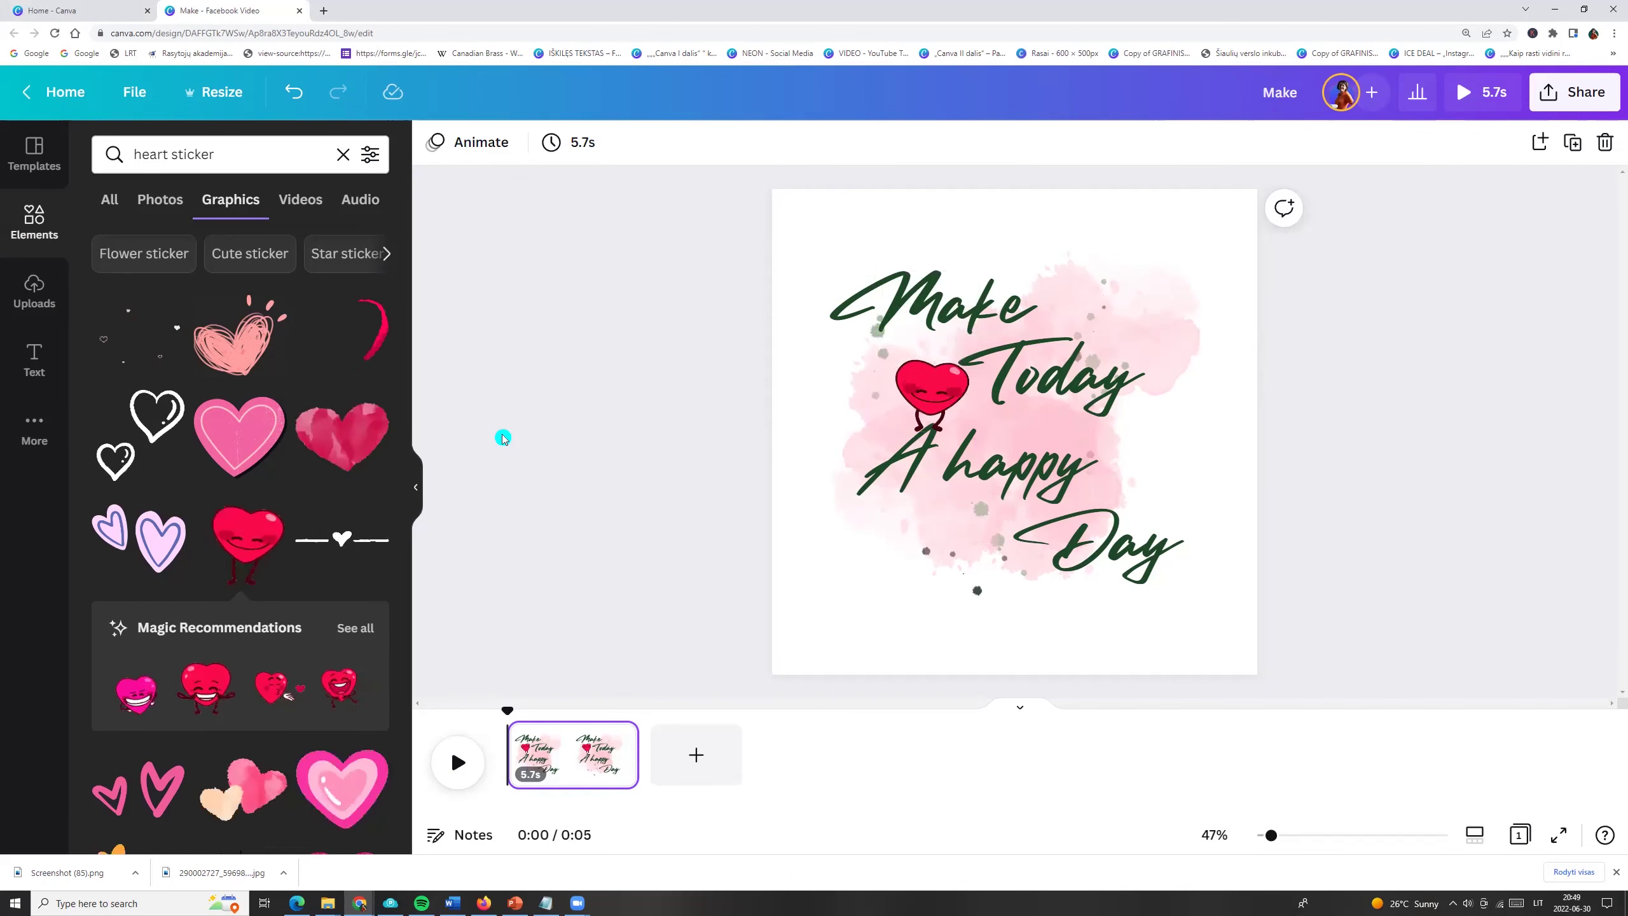
pyautogui.moveTo(574, 755)
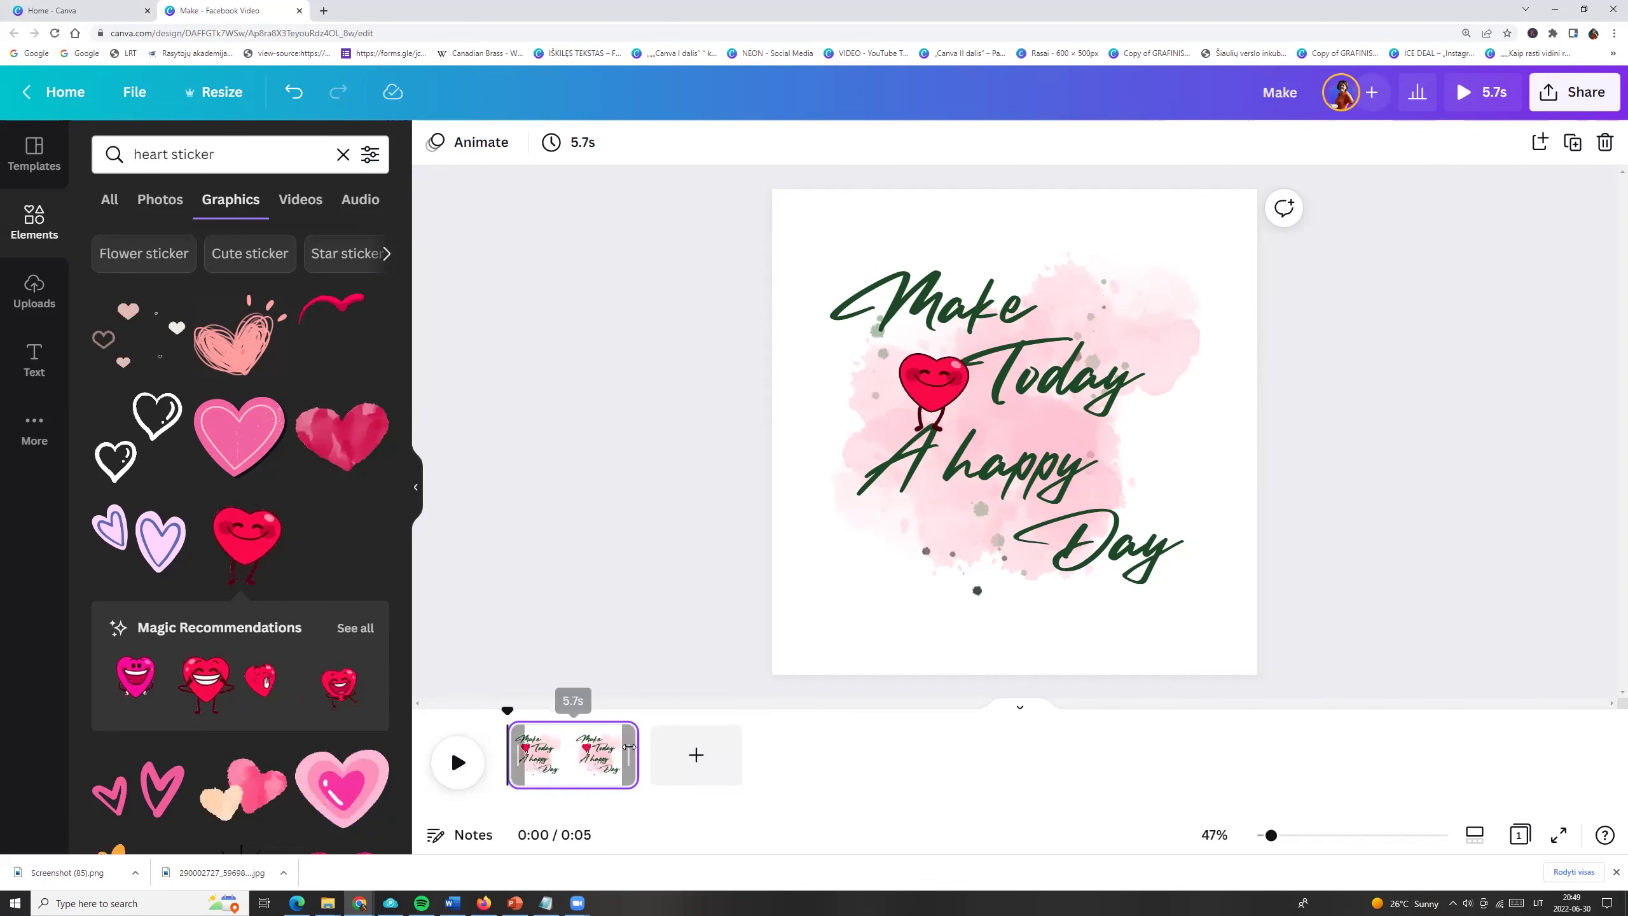
# - Trim the page in the timeline from 5.7 seconds to 1.6 seconds
pyautogui.moveTo(627, 748); pyautogui.dragTo(564, 748)
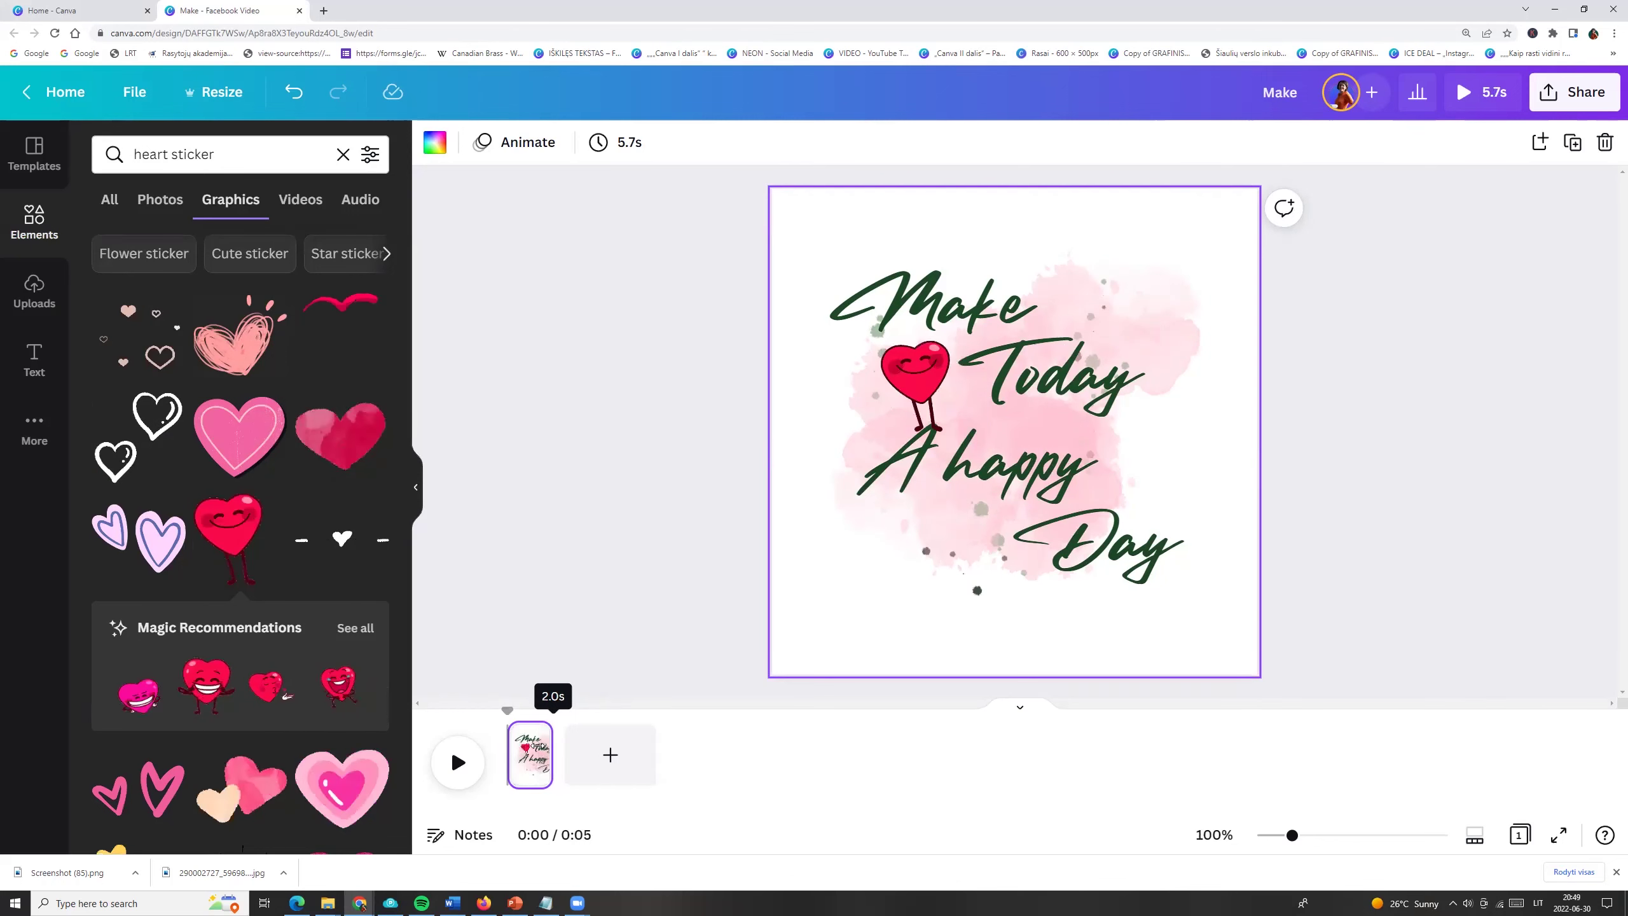
pyautogui.moveTo(545, 747); pyautogui.dragTo(545, 742)
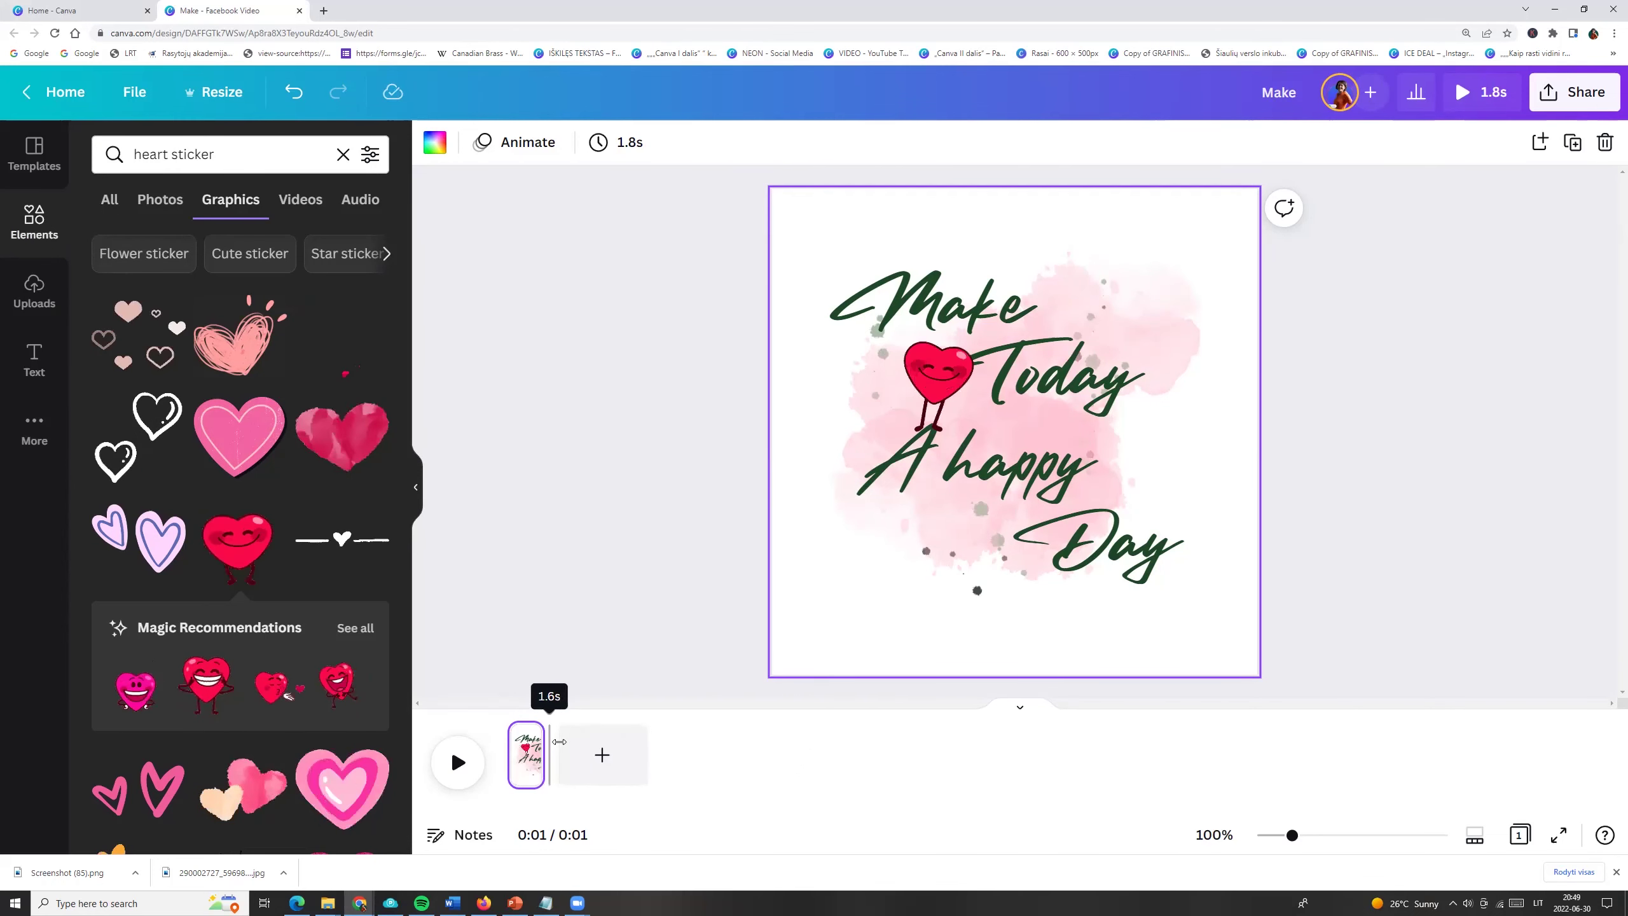
pyautogui.moveTo(559, 742); pyautogui.dragTo(558, 741)
pyautogui.click(581, 581)
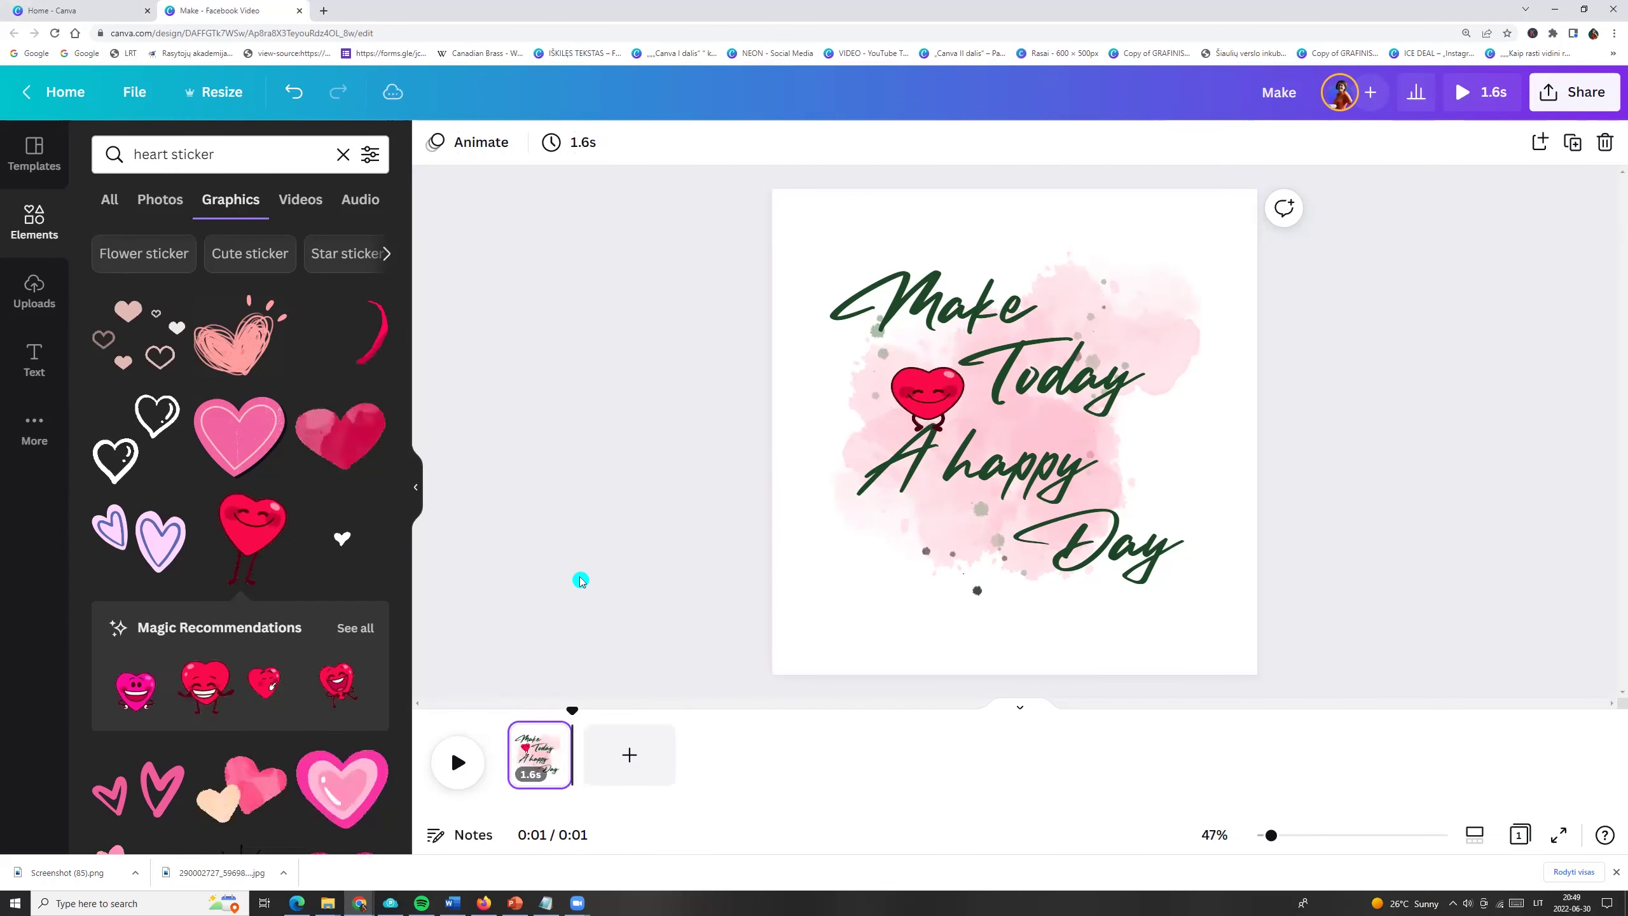
pyautogui.click(540, 730)
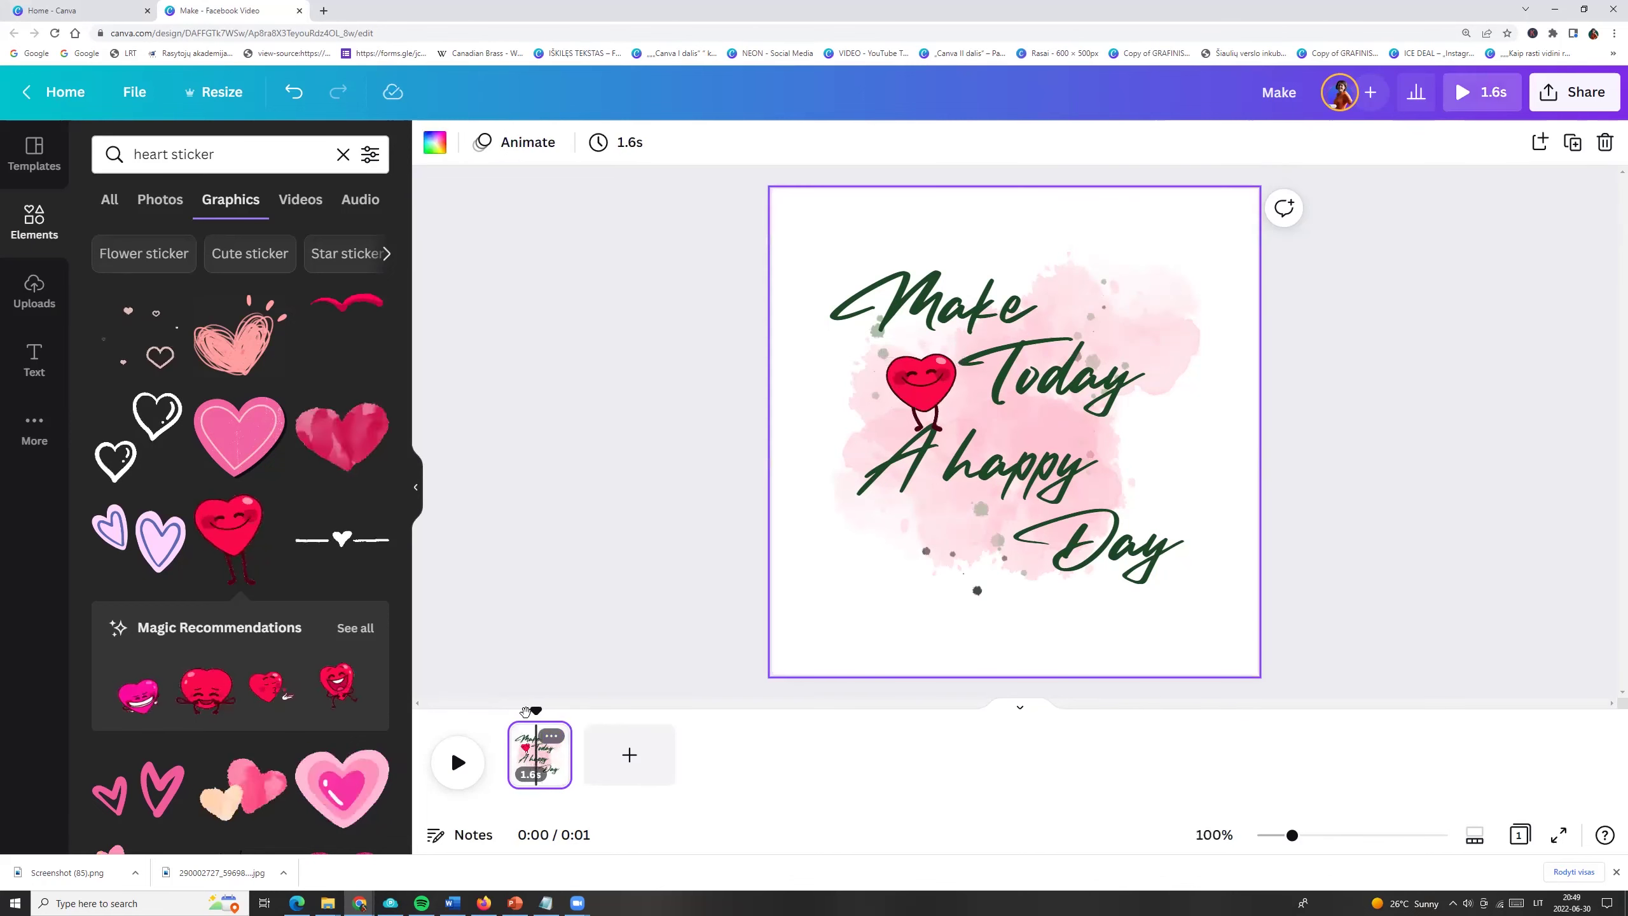
# - Duplicate the page and move the heart sticker onto Today on the copy
pyautogui.click(551, 739)
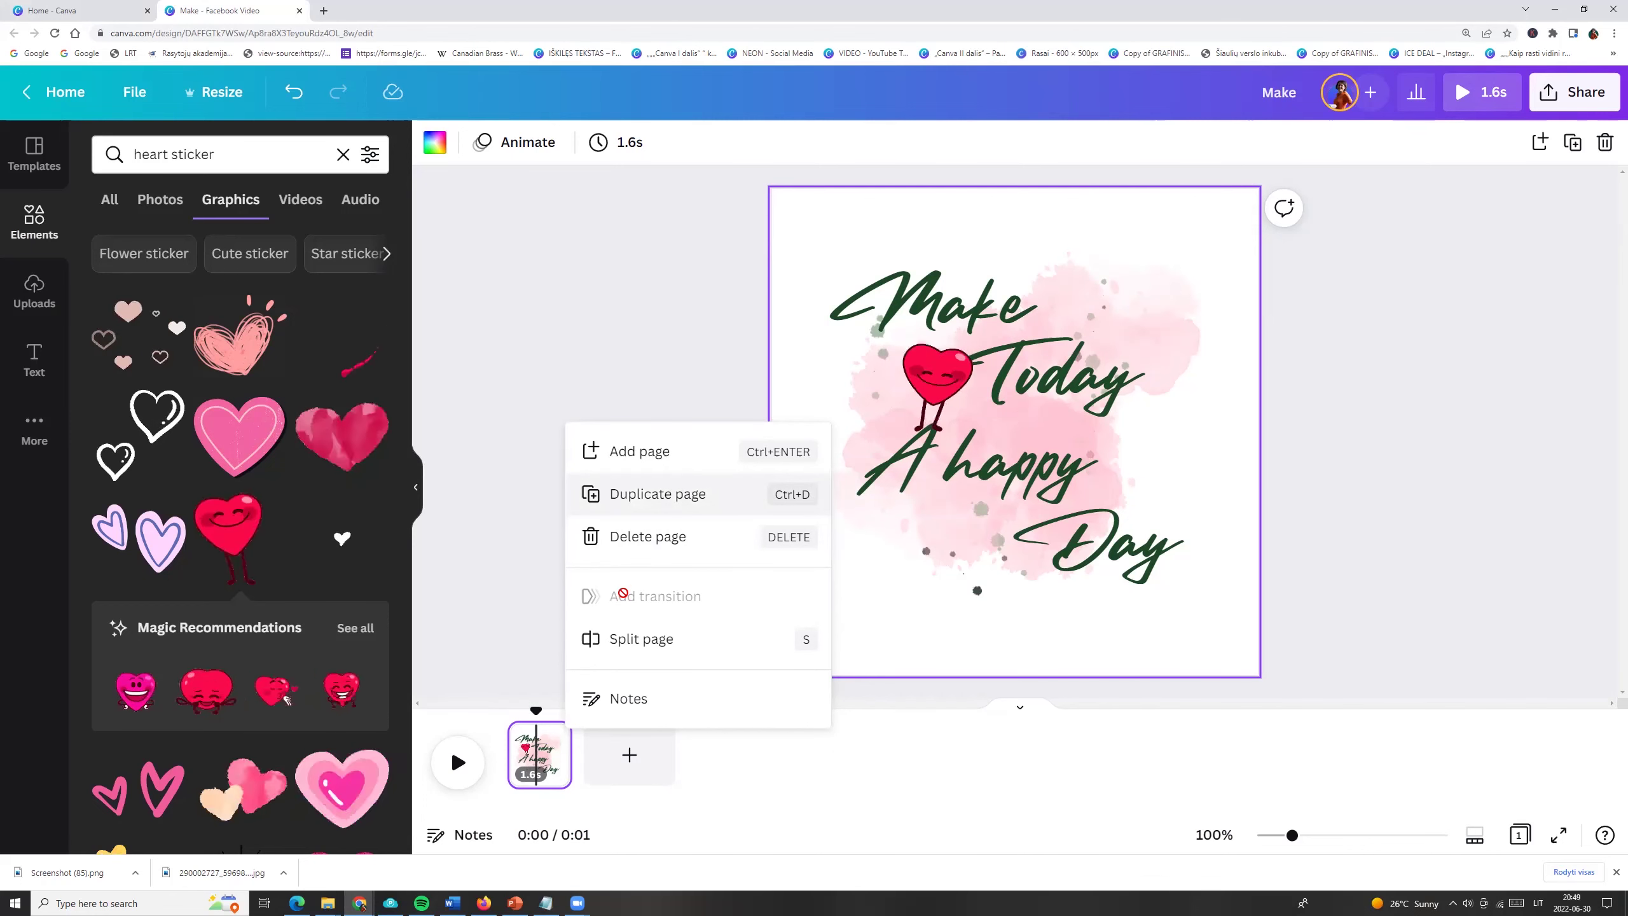
pyautogui.click(552, 761)
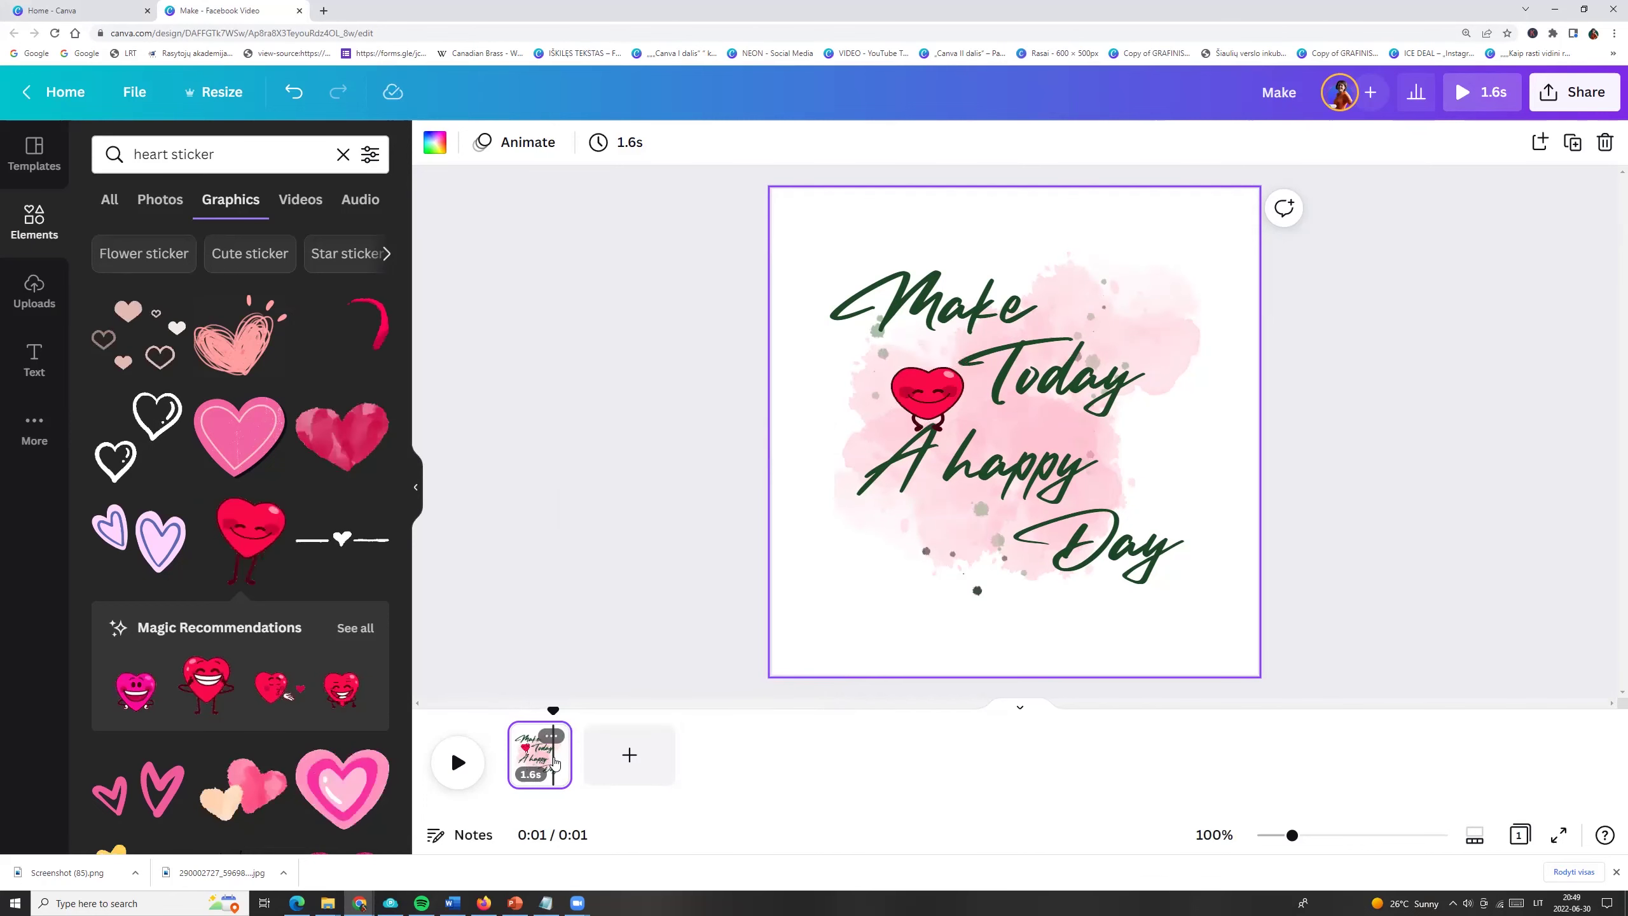
pyautogui.hotkey('ctrl', 'd')
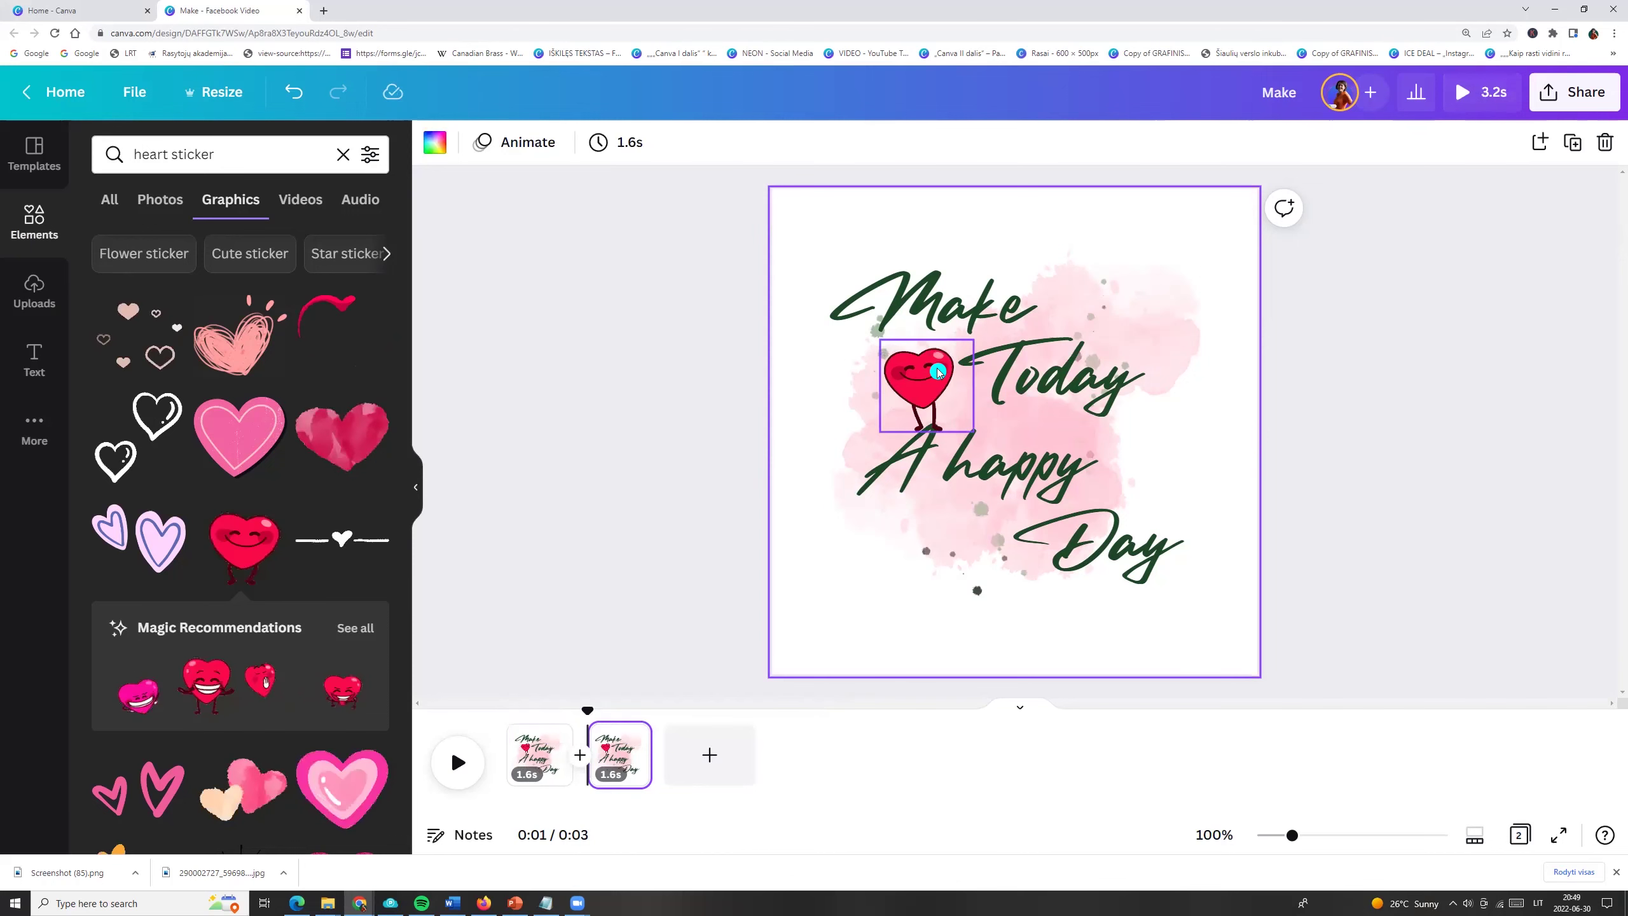
pyautogui.moveTo(933, 371); pyautogui.dragTo(1076, 397)
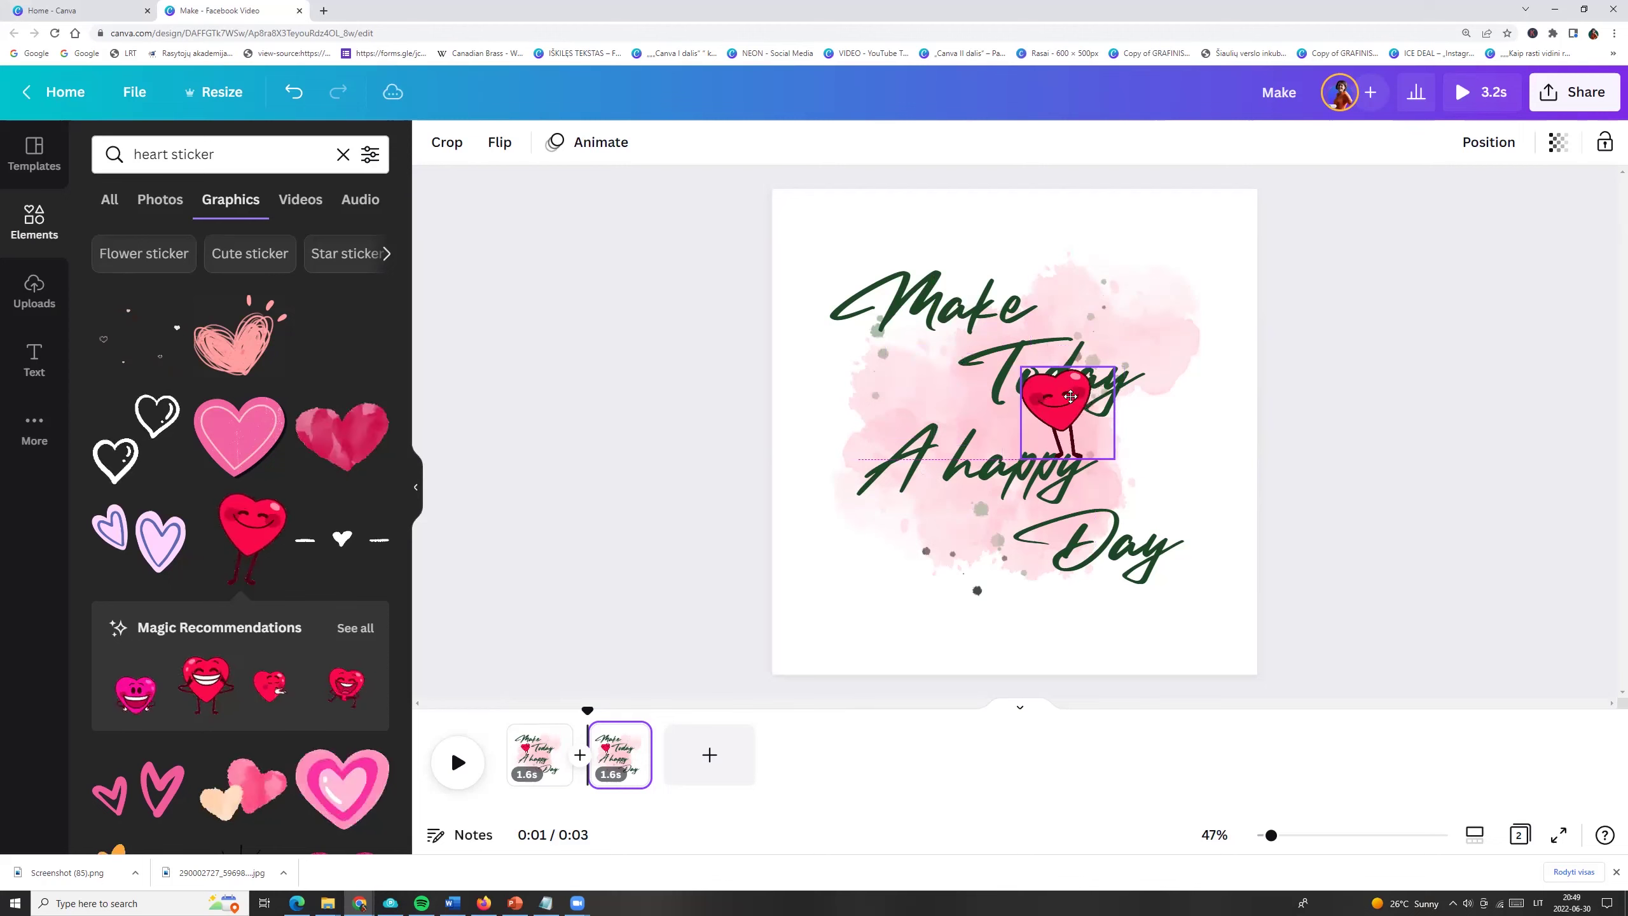
pyautogui.moveTo(1076, 397); pyautogui.dragTo(1068, 407)
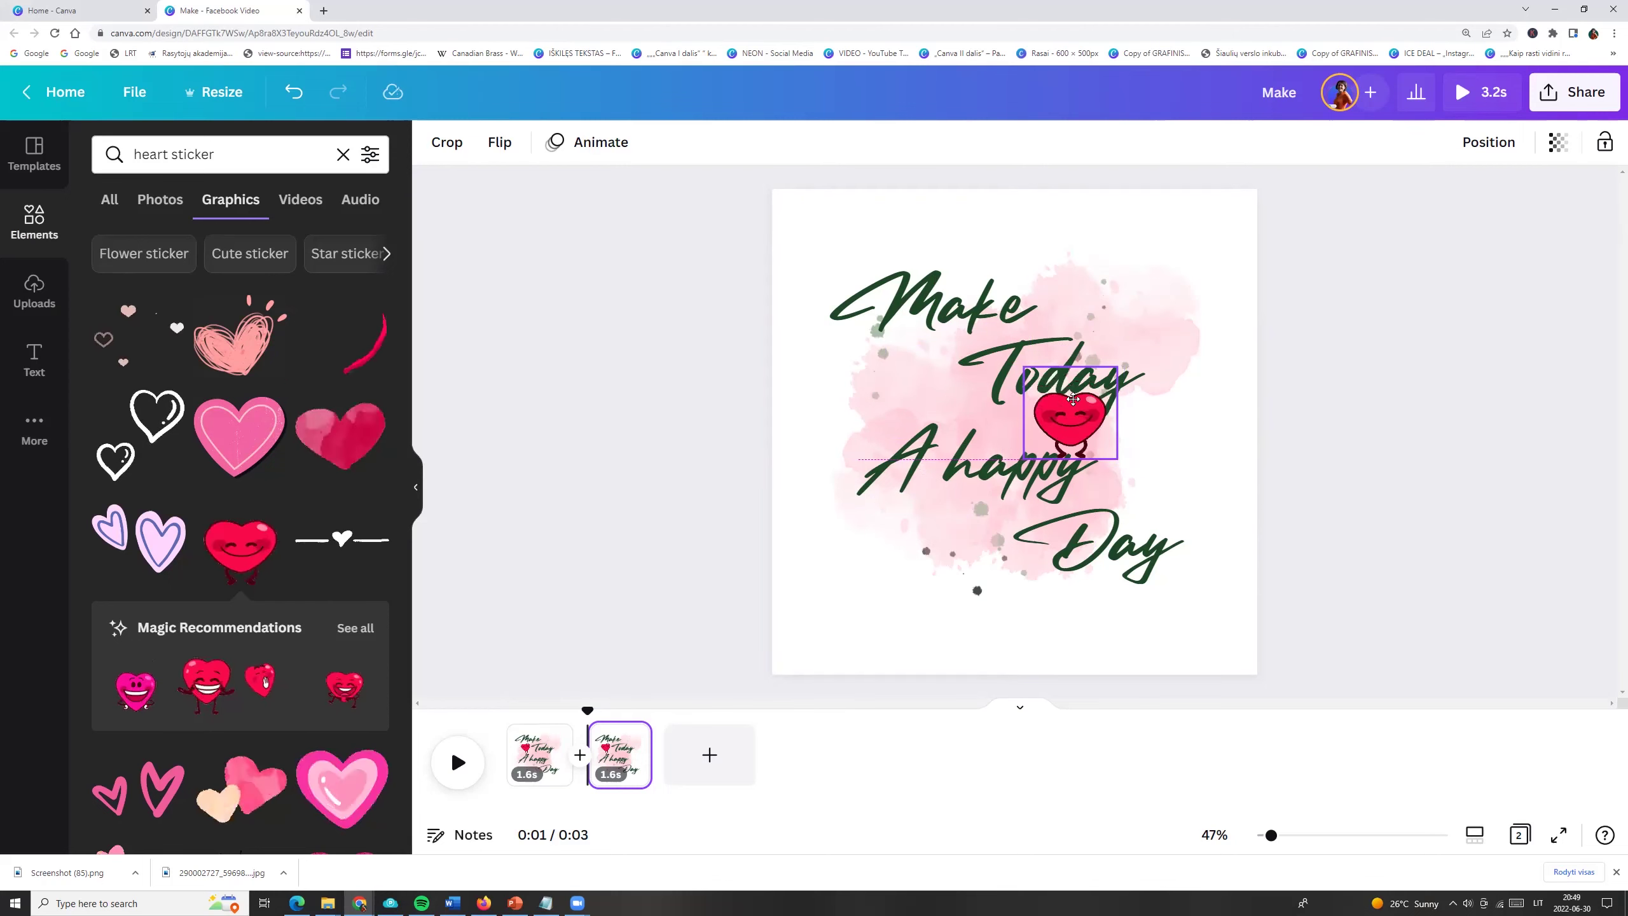
pyautogui.click(861, 581)
# - Duplicate up to six pages, moving the heart near Make, then return to page 1
pyautogui.hotkey('ctrl', 'd')
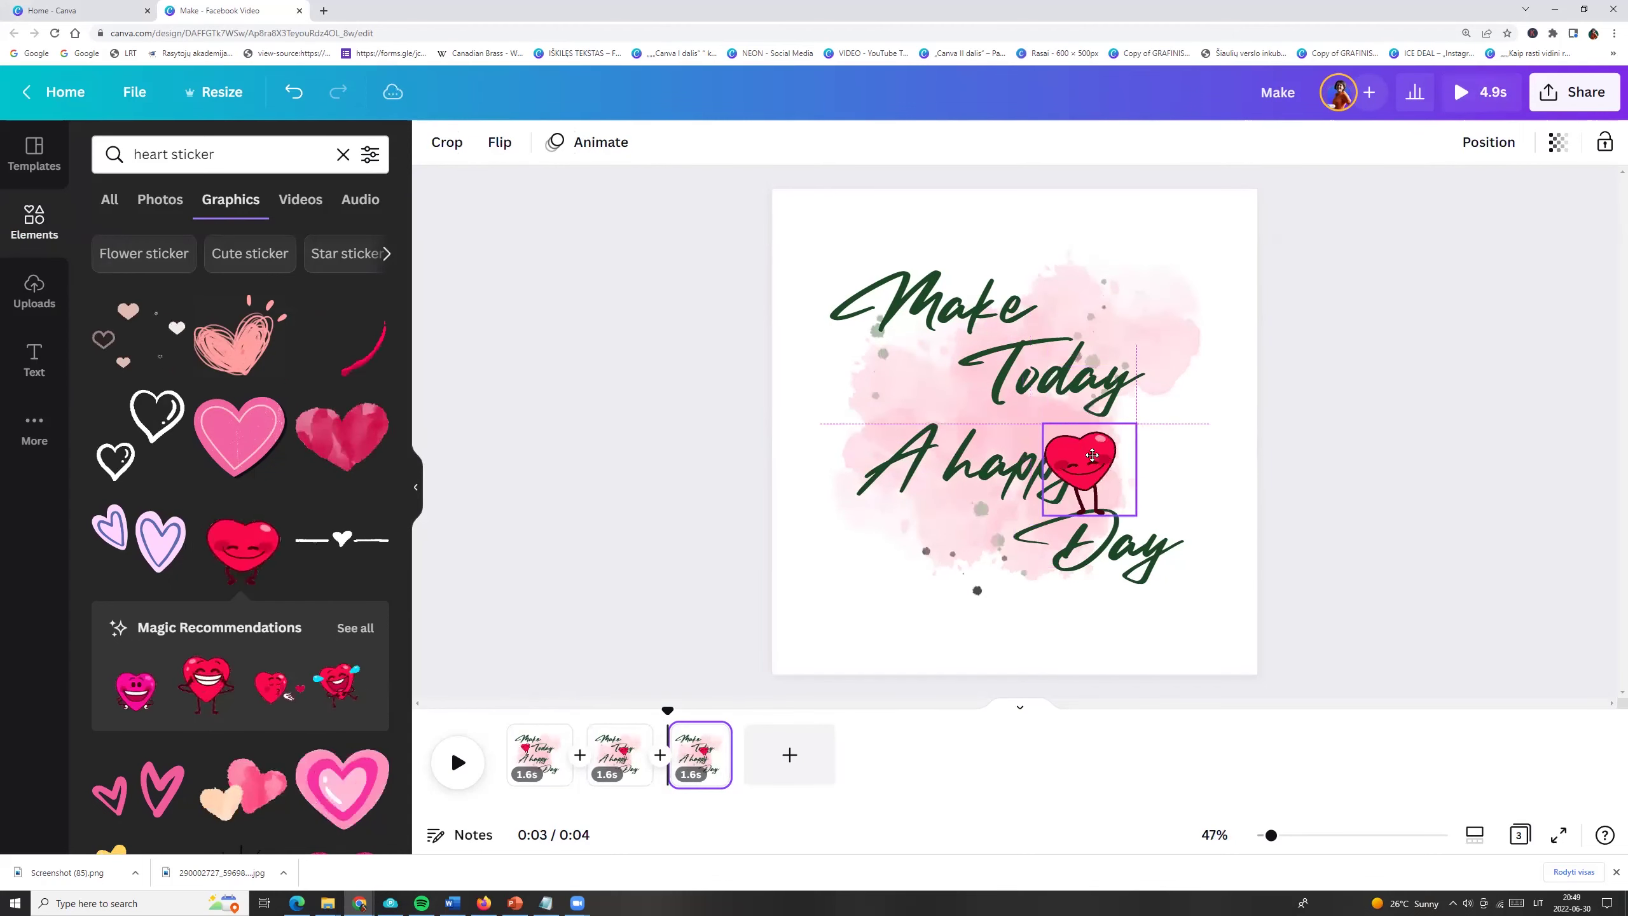
pyautogui.hotkey('ctrl', 'd')
pyautogui.click(1091, 465)
pyautogui.moveTo(1094, 464)
pyautogui.mouseDown()
pyautogui.moveTo(1018, 283)
pyautogui.moveTo(859, 251)
pyautogui.moveTo(900, 407)
pyautogui.mouseUp()
pyautogui.hotkey('ctrl', 'd')
pyautogui.click(644, 414)
pyautogui.hotkey('ctrl', 'd')
pyautogui.click(582, 559)
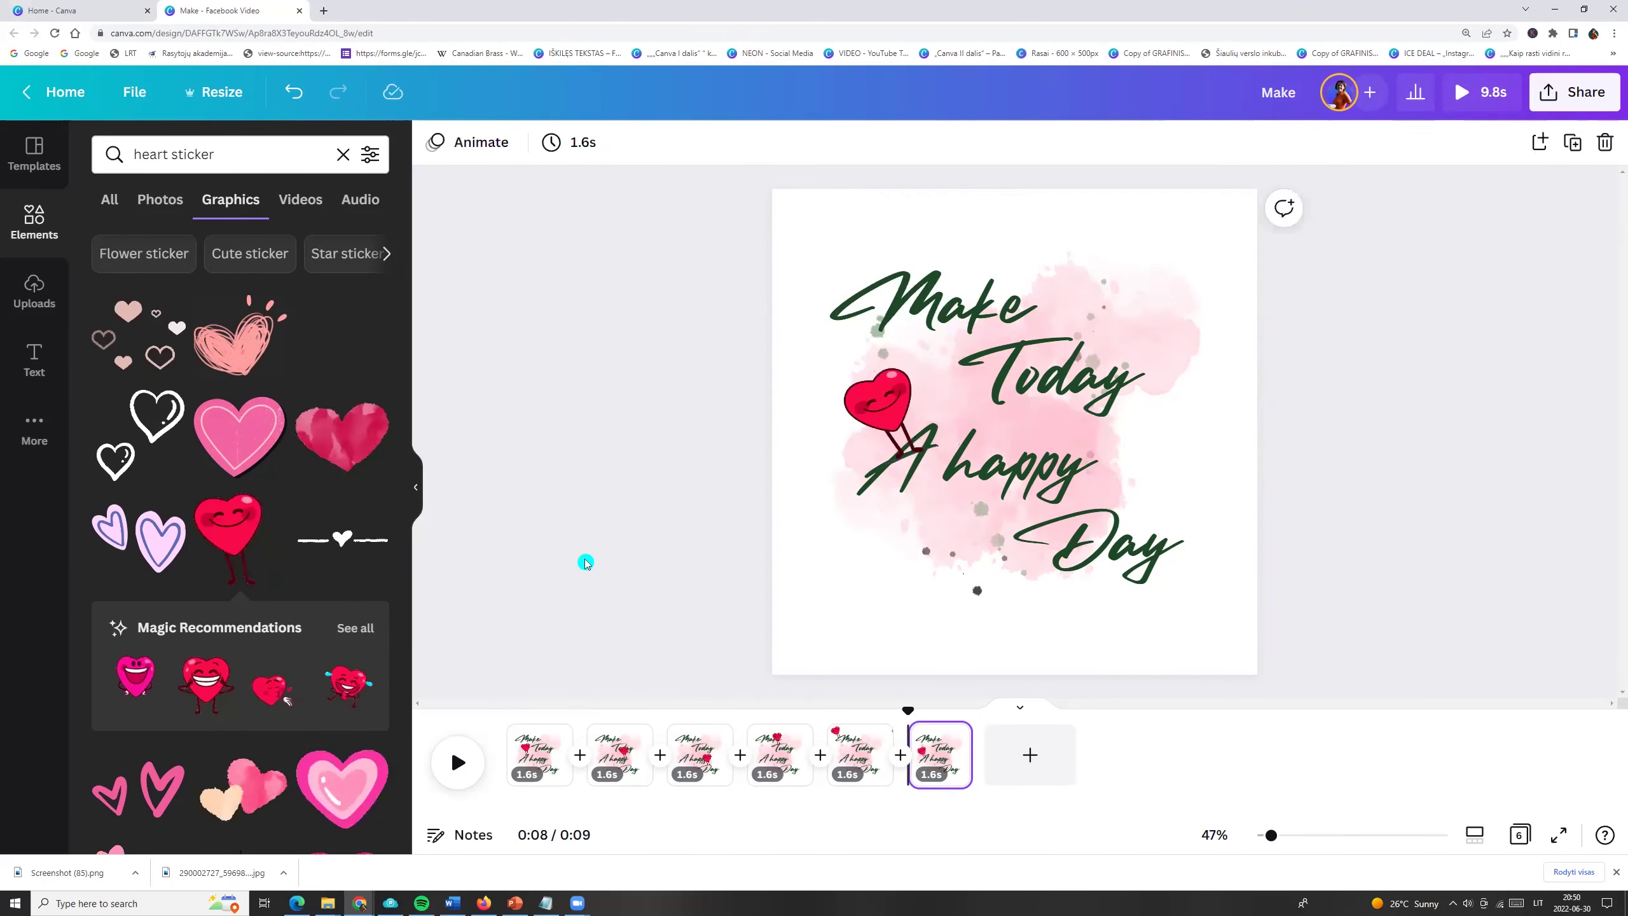
pyautogui.click(527, 753)
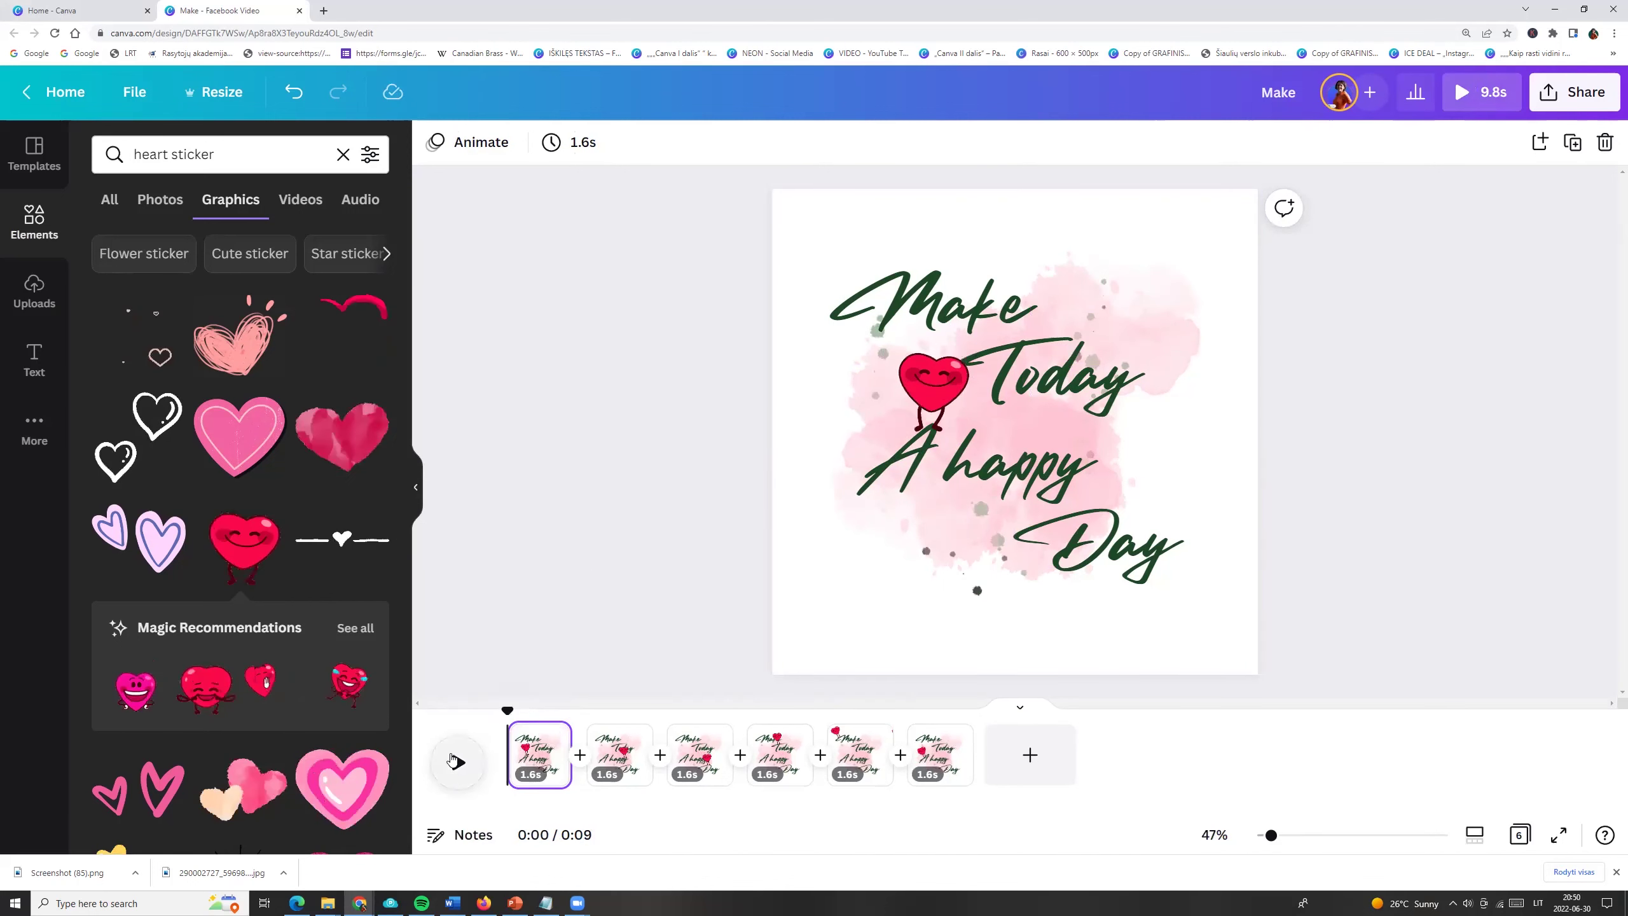
pyautogui.click(460, 761)
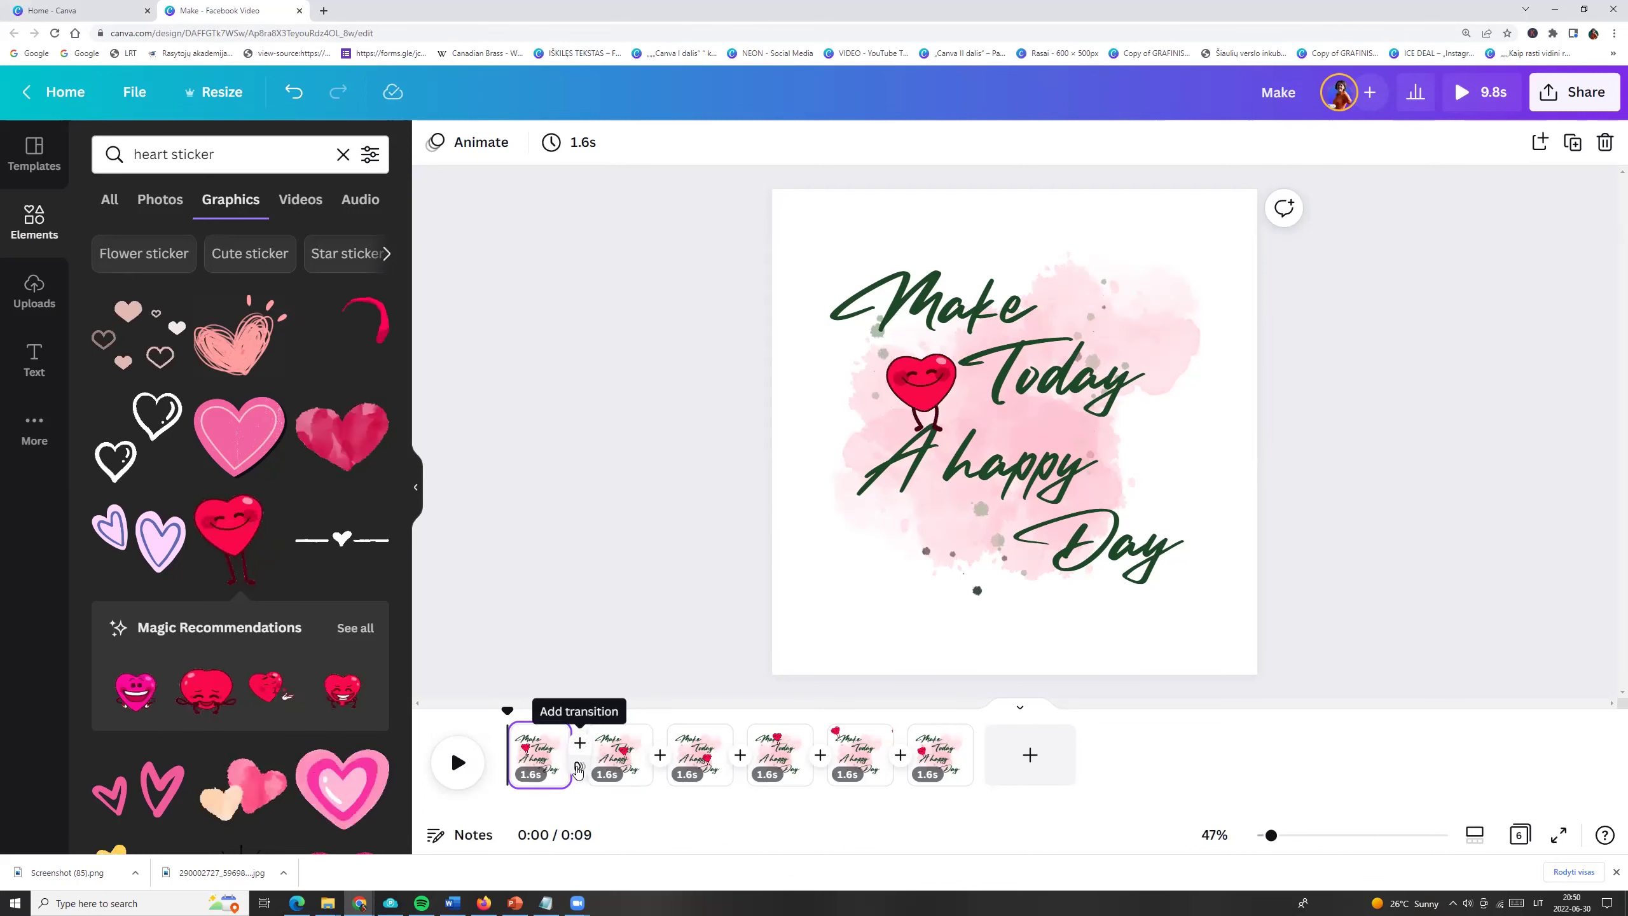
# - Apply a Match & Move transition between all six pages and preview the video
pyautogui.click(579, 743)
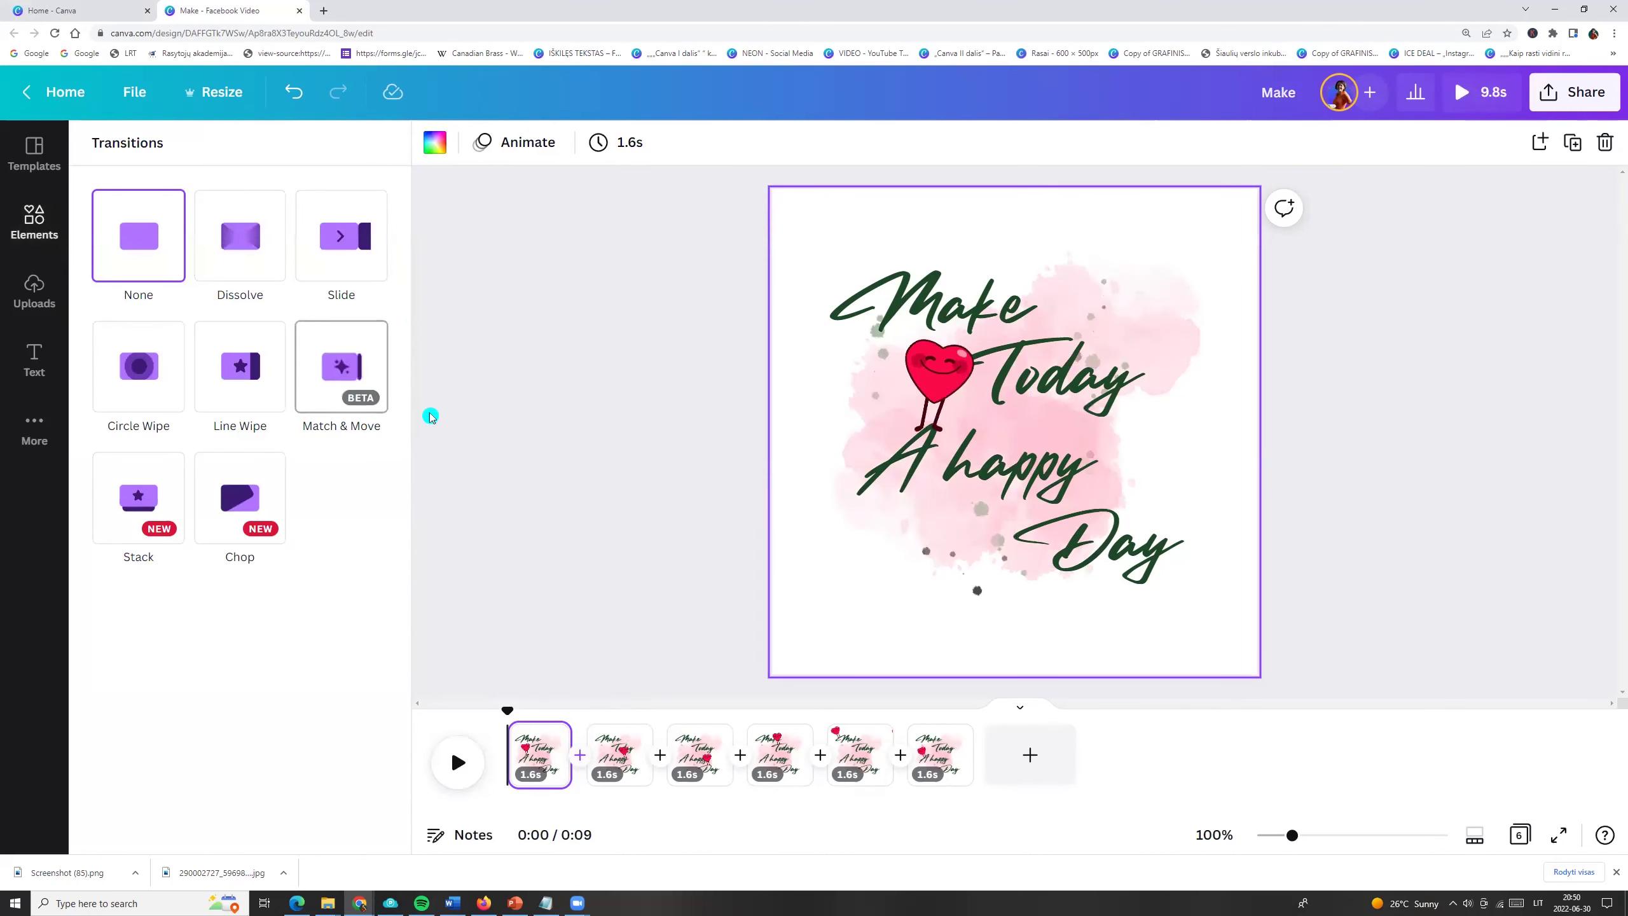
pyautogui.click(336, 364)
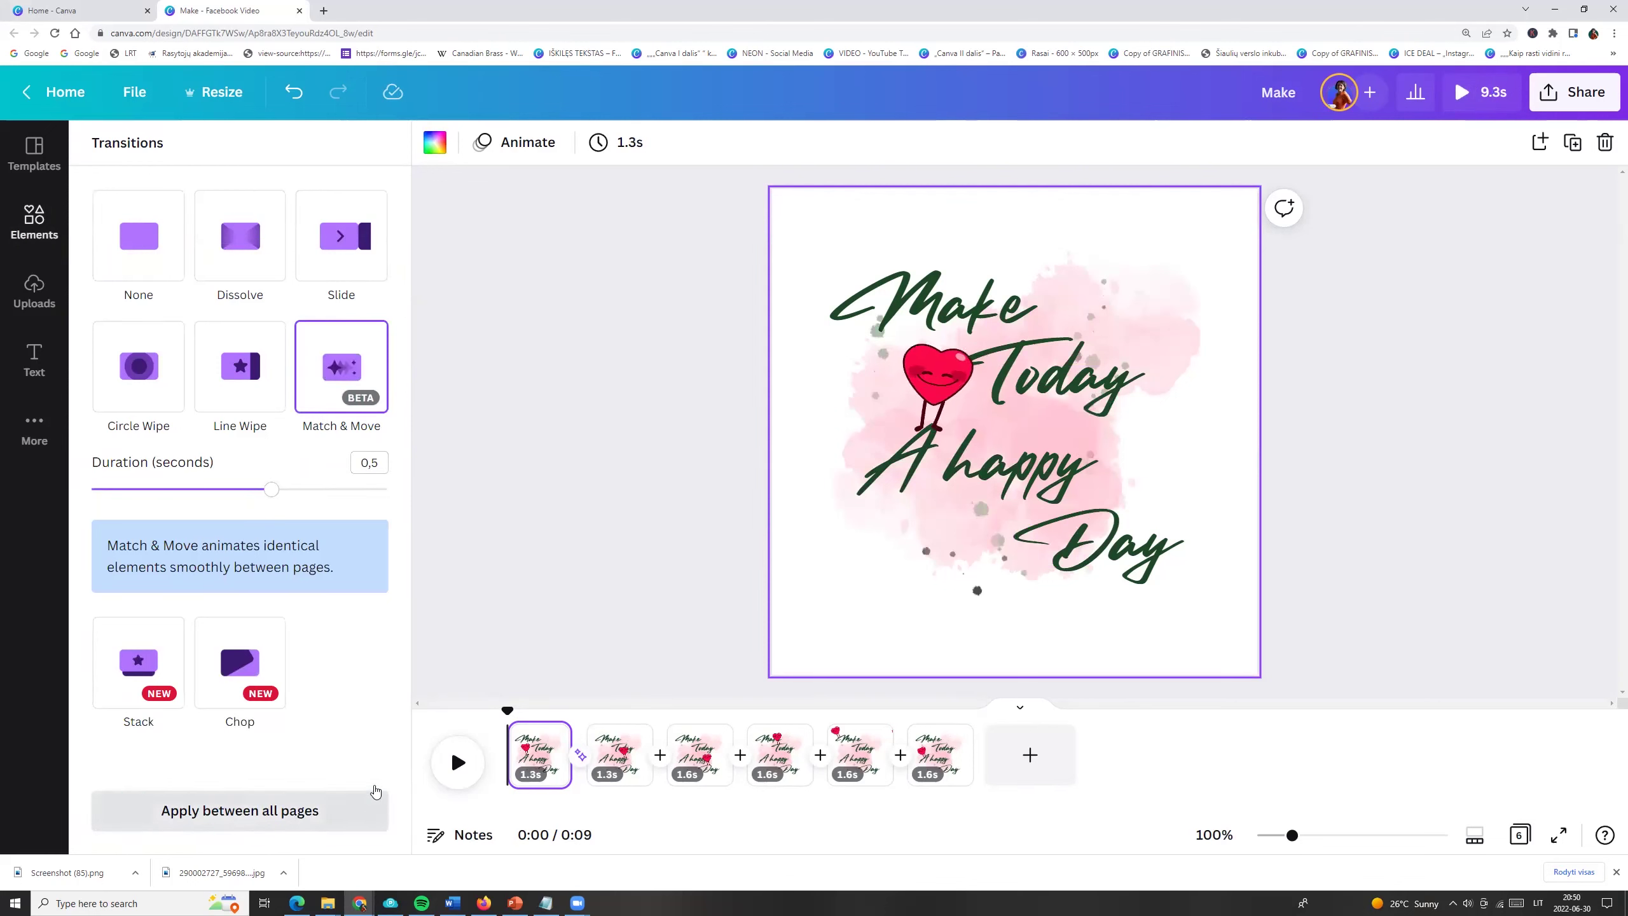
pyautogui.click(280, 811)
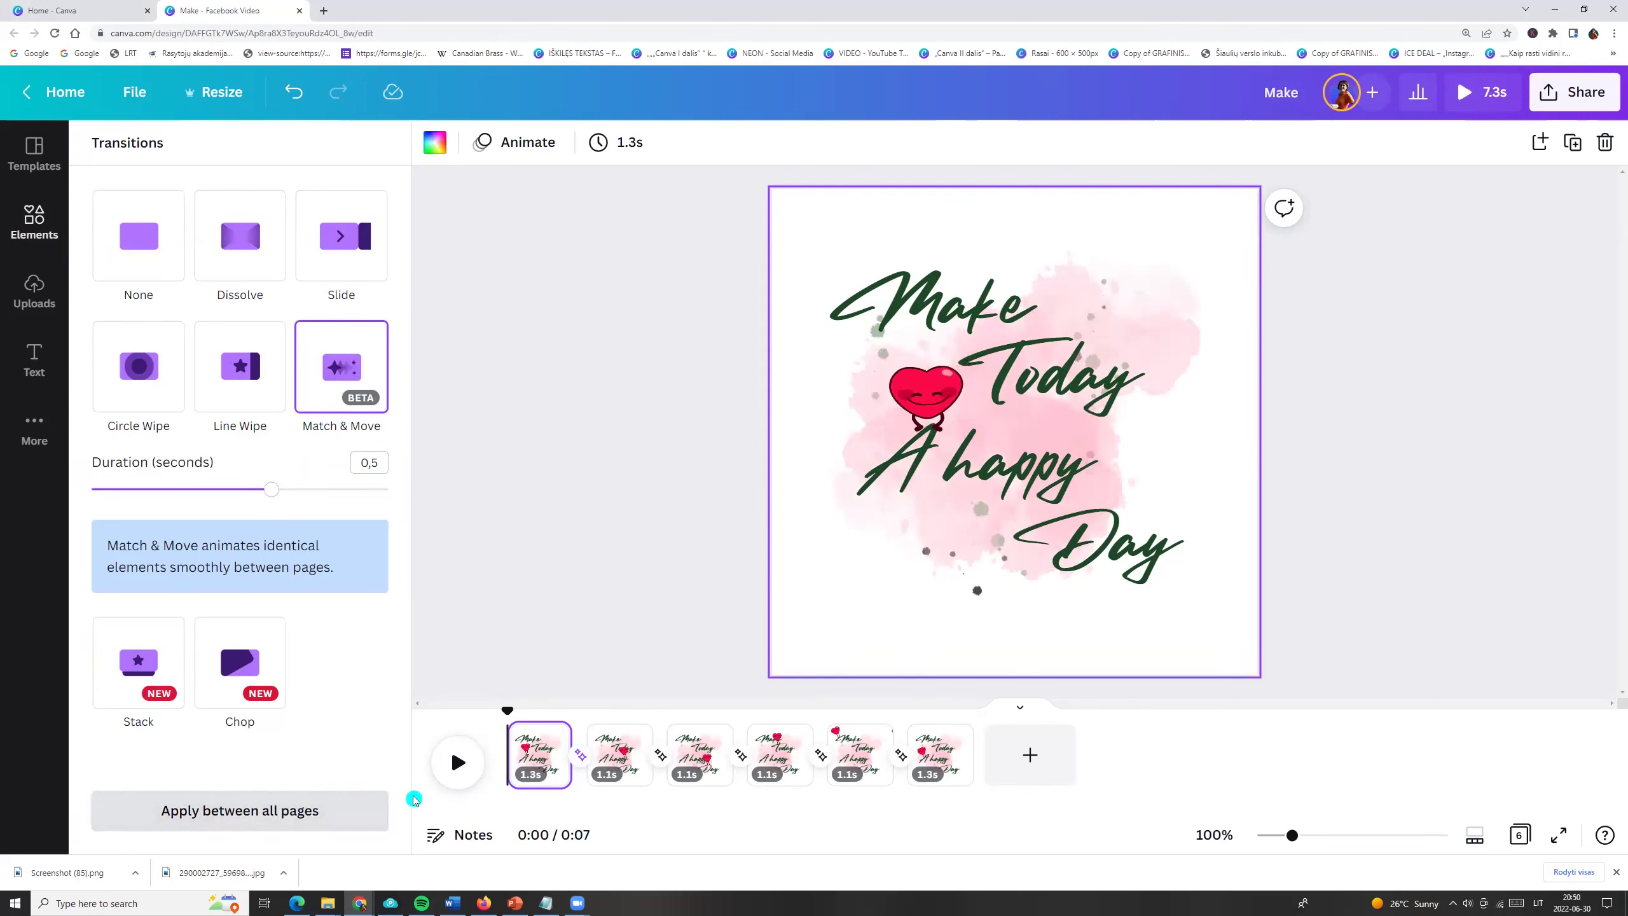
pyautogui.click(460, 765)
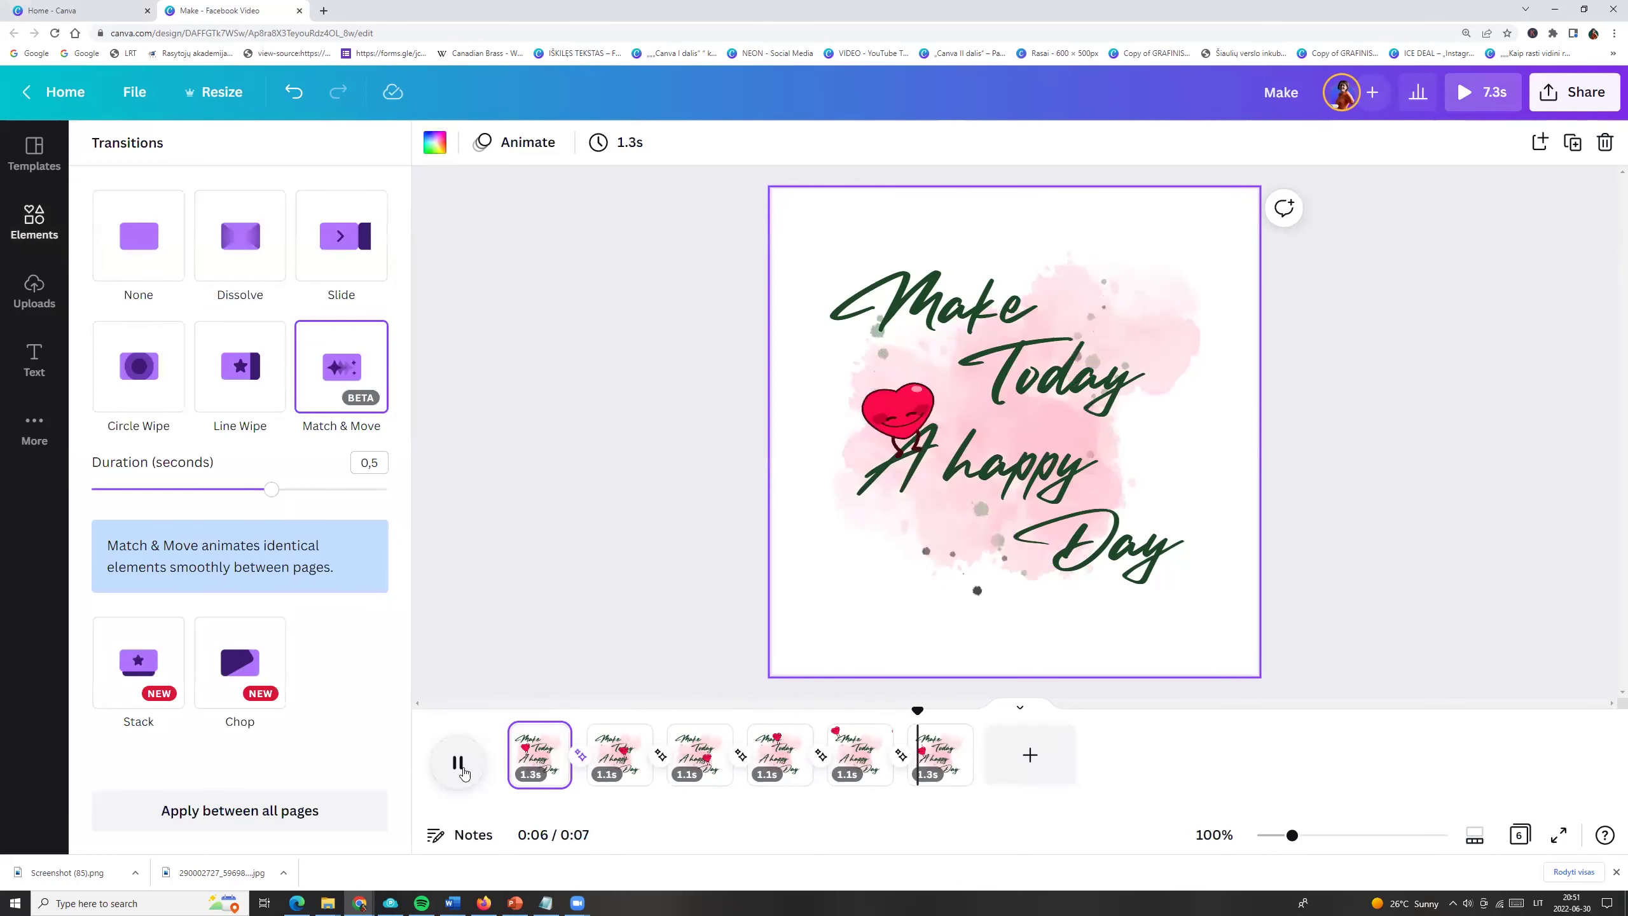
# - Resize the background image on page 2
pyautogui.click(603, 542)
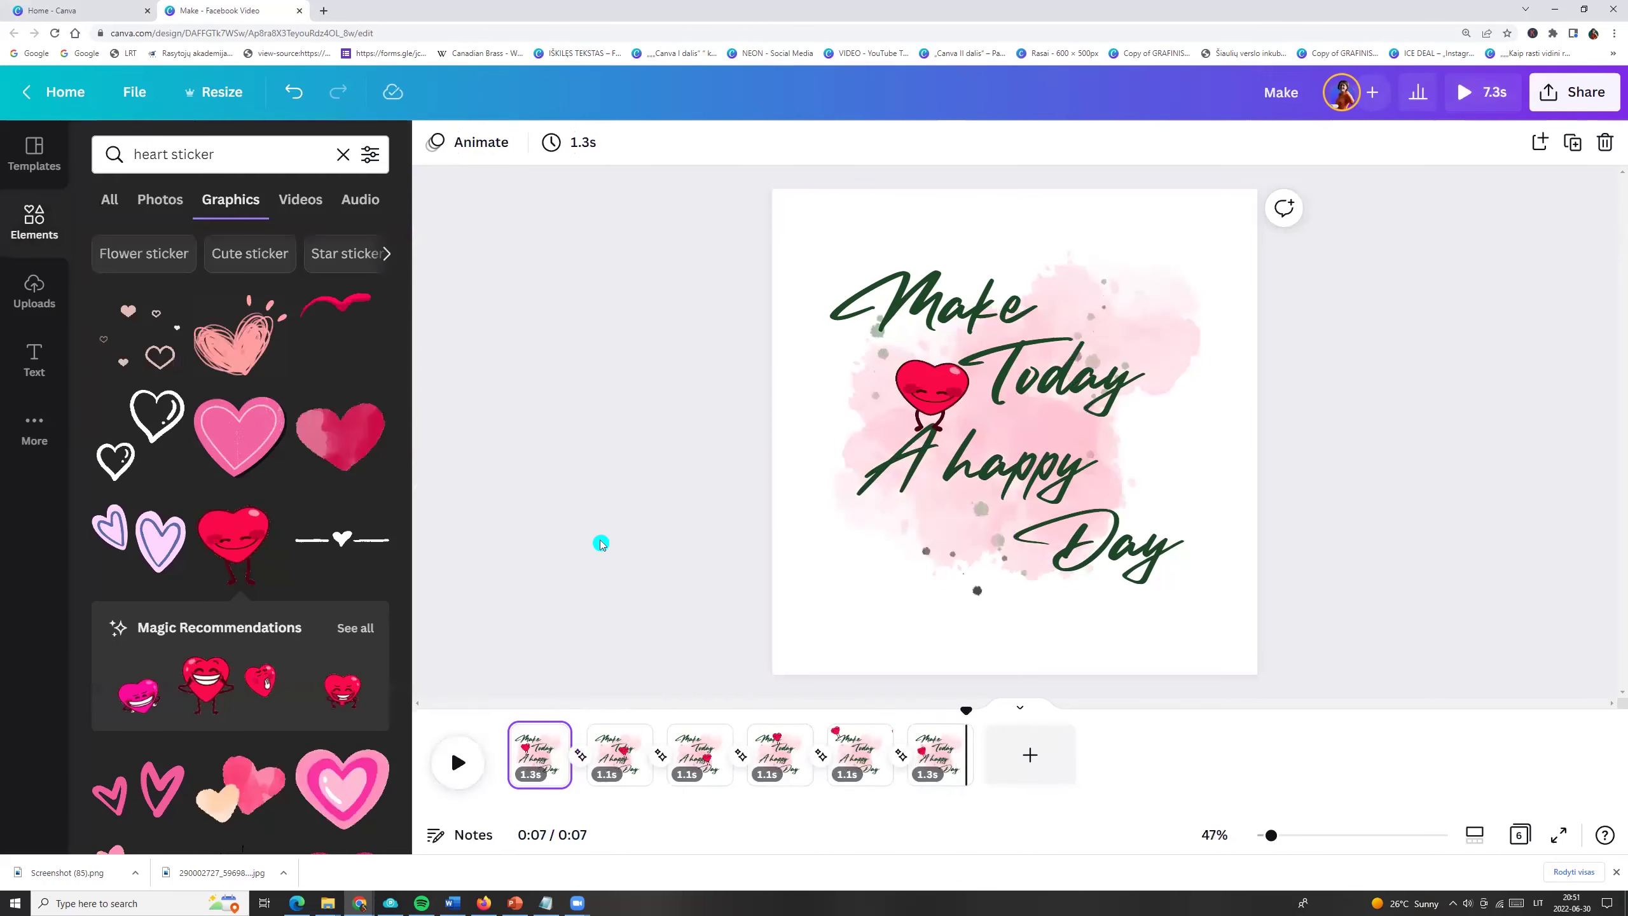
pyautogui.click(902, 592)
pyautogui.press('pagedown')
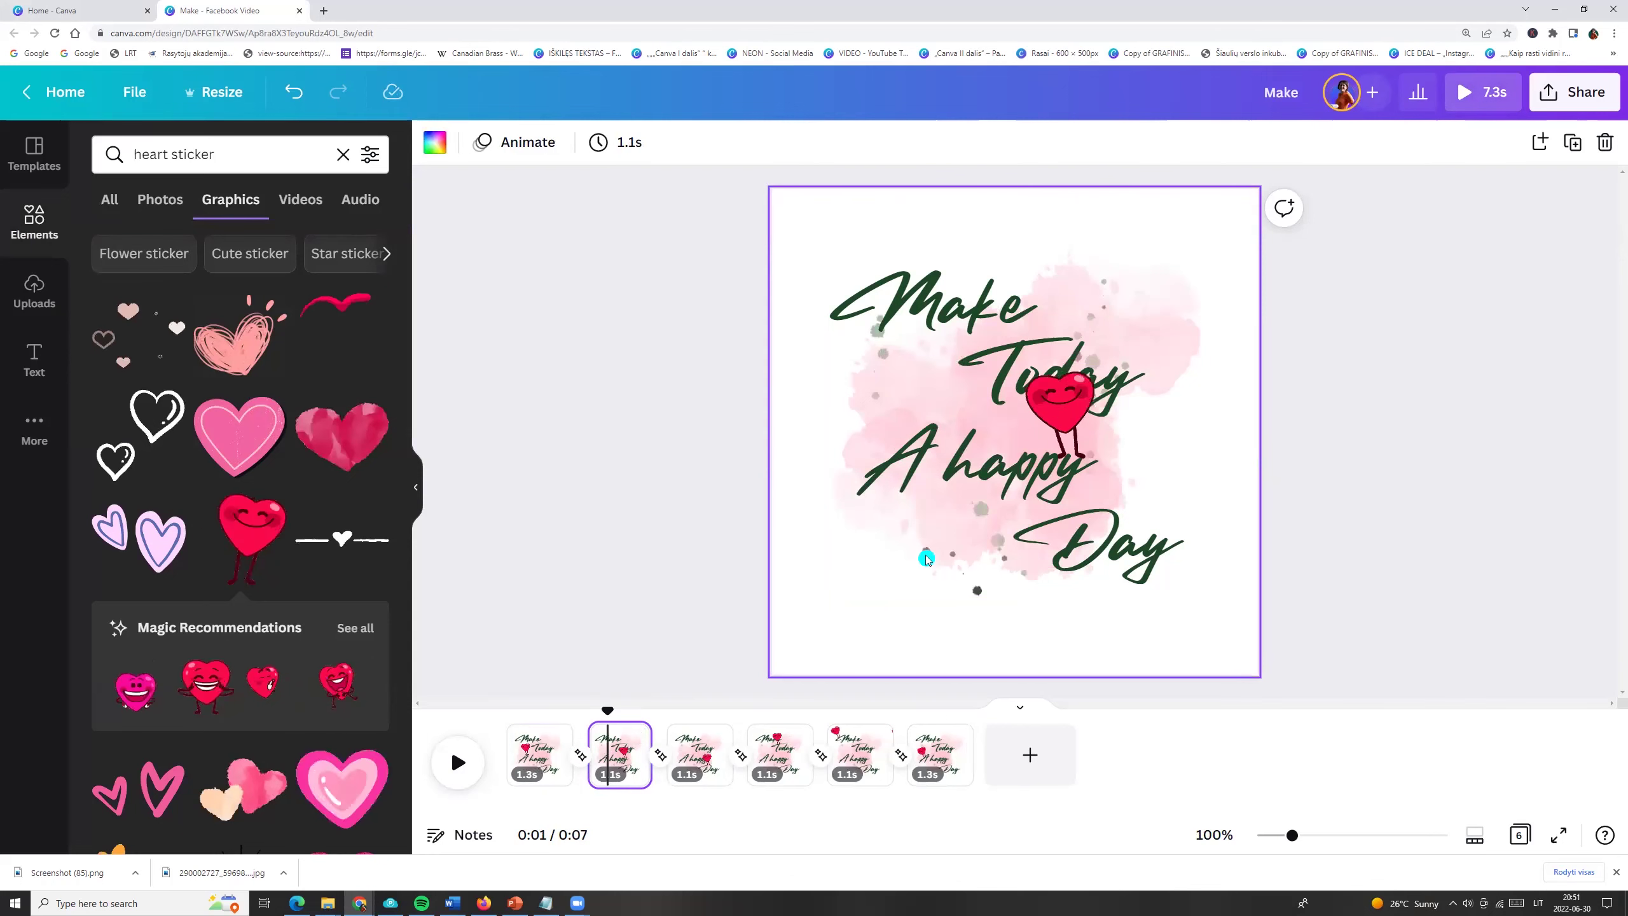
pyautogui.click(927, 560)
pyautogui.click(908, 630)
pyautogui.click(945, 555)
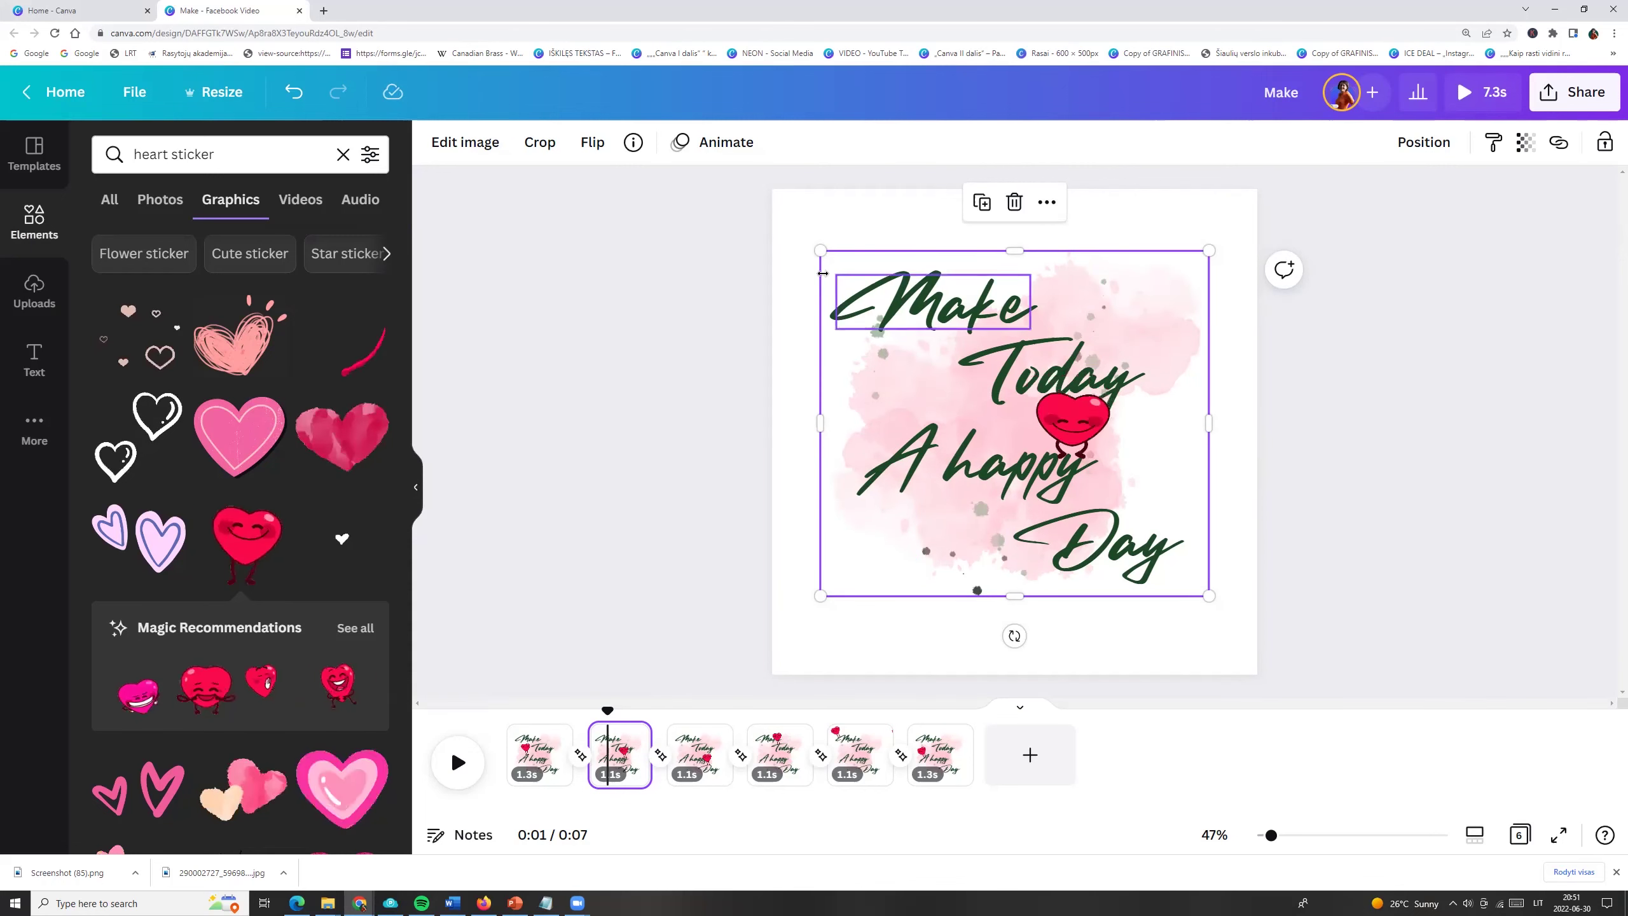
pyautogui.moveTo(821, 251); pyautogui.dragTo(932, 291)
# - Reposition the background images on pages 3 and 4, moving page 4's upward
pyautogui.click(691, 747)
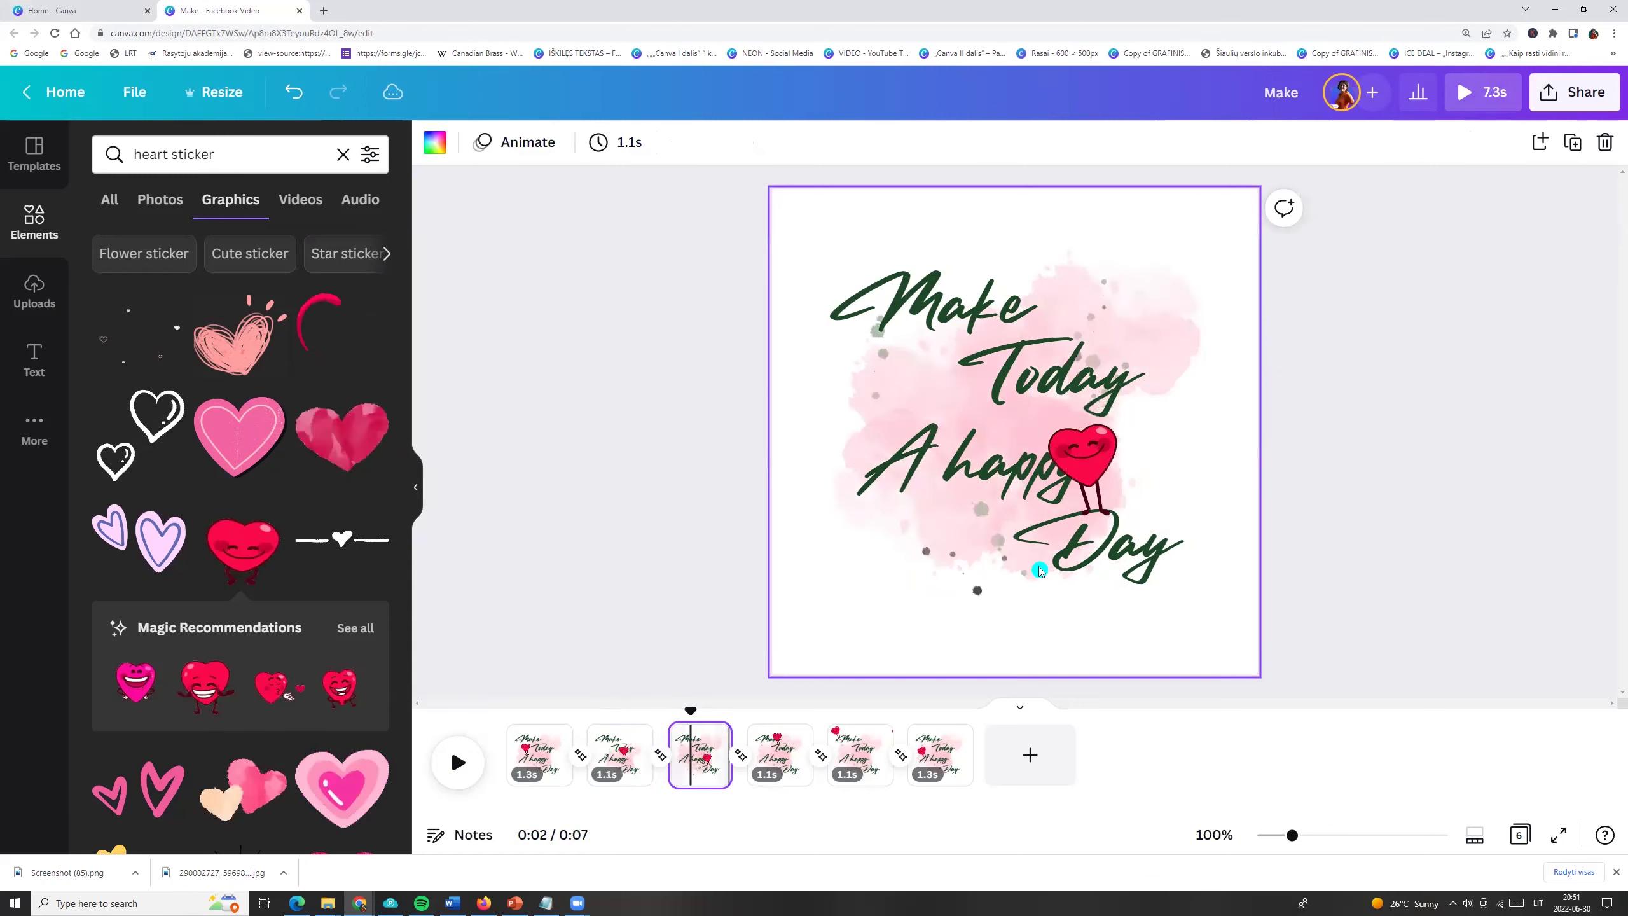
pyautogui.click(904, 559)
pyautogui.moveTo(919, 581); pyautogui.dragTo(993, 674)
pyautogui.click(782, 760)
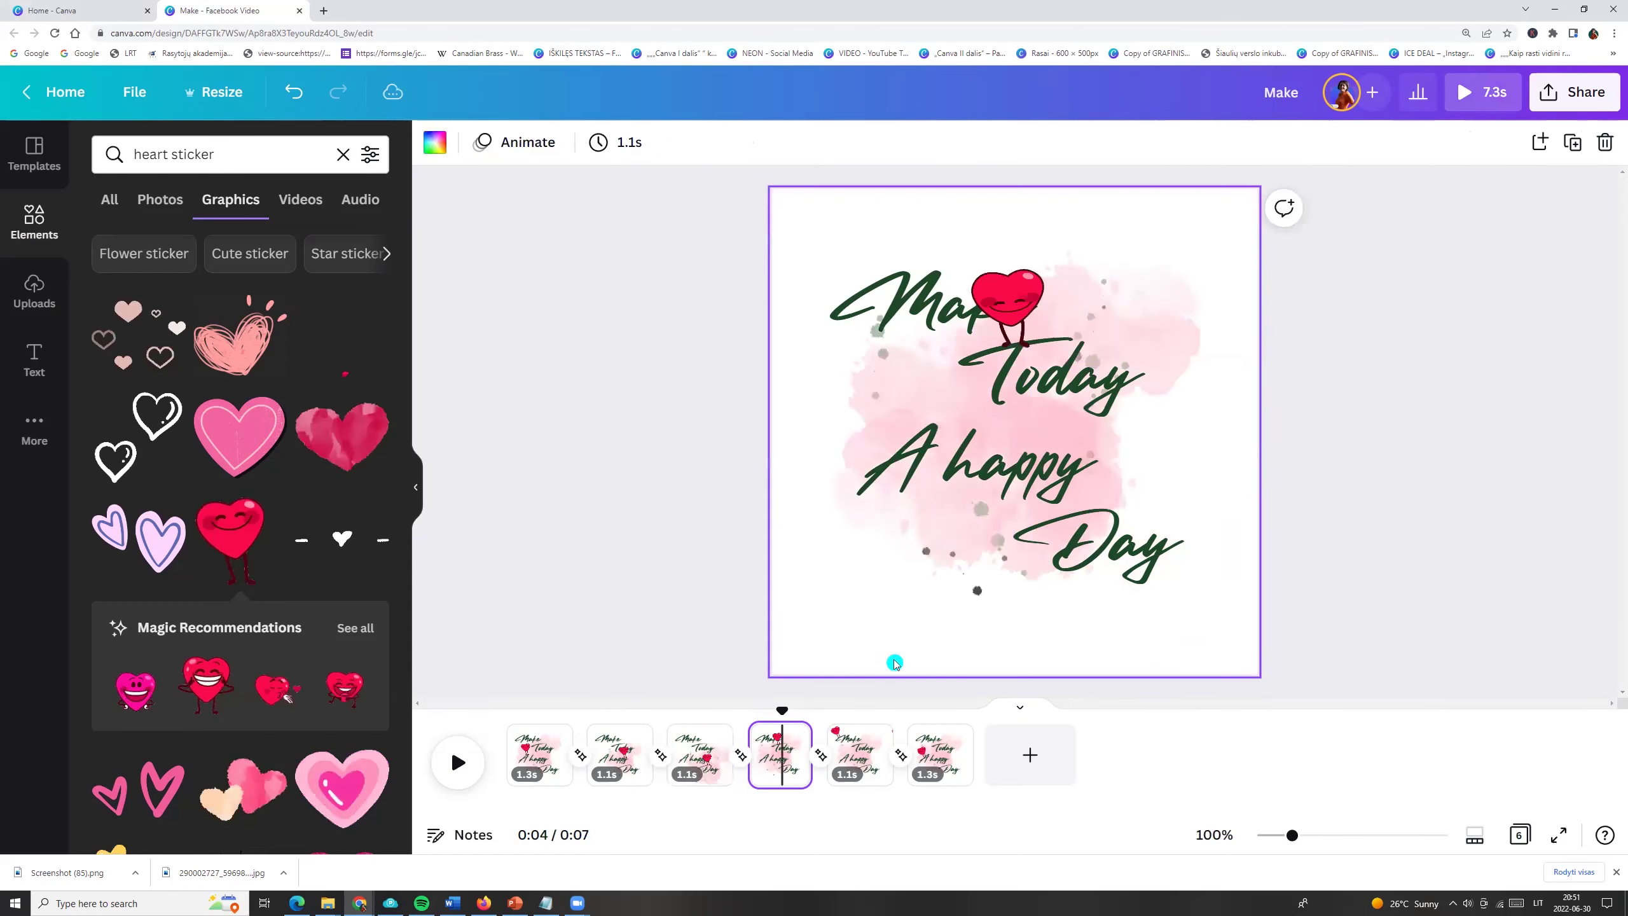
pyautogui.click(1156, 295)
pyautogui.moveTo(1156, 294)
pyautogui.mouseDown()
pyautogui.moveTo(1188, 152)
pyautogui.moveTo(1120, 246)
pyautogui.mouseUp()
# - Step through pages 3–6, replay the video from page 1, and open the More library
pyautogui.click(699, 755)
pyautogui.click(781, 755)
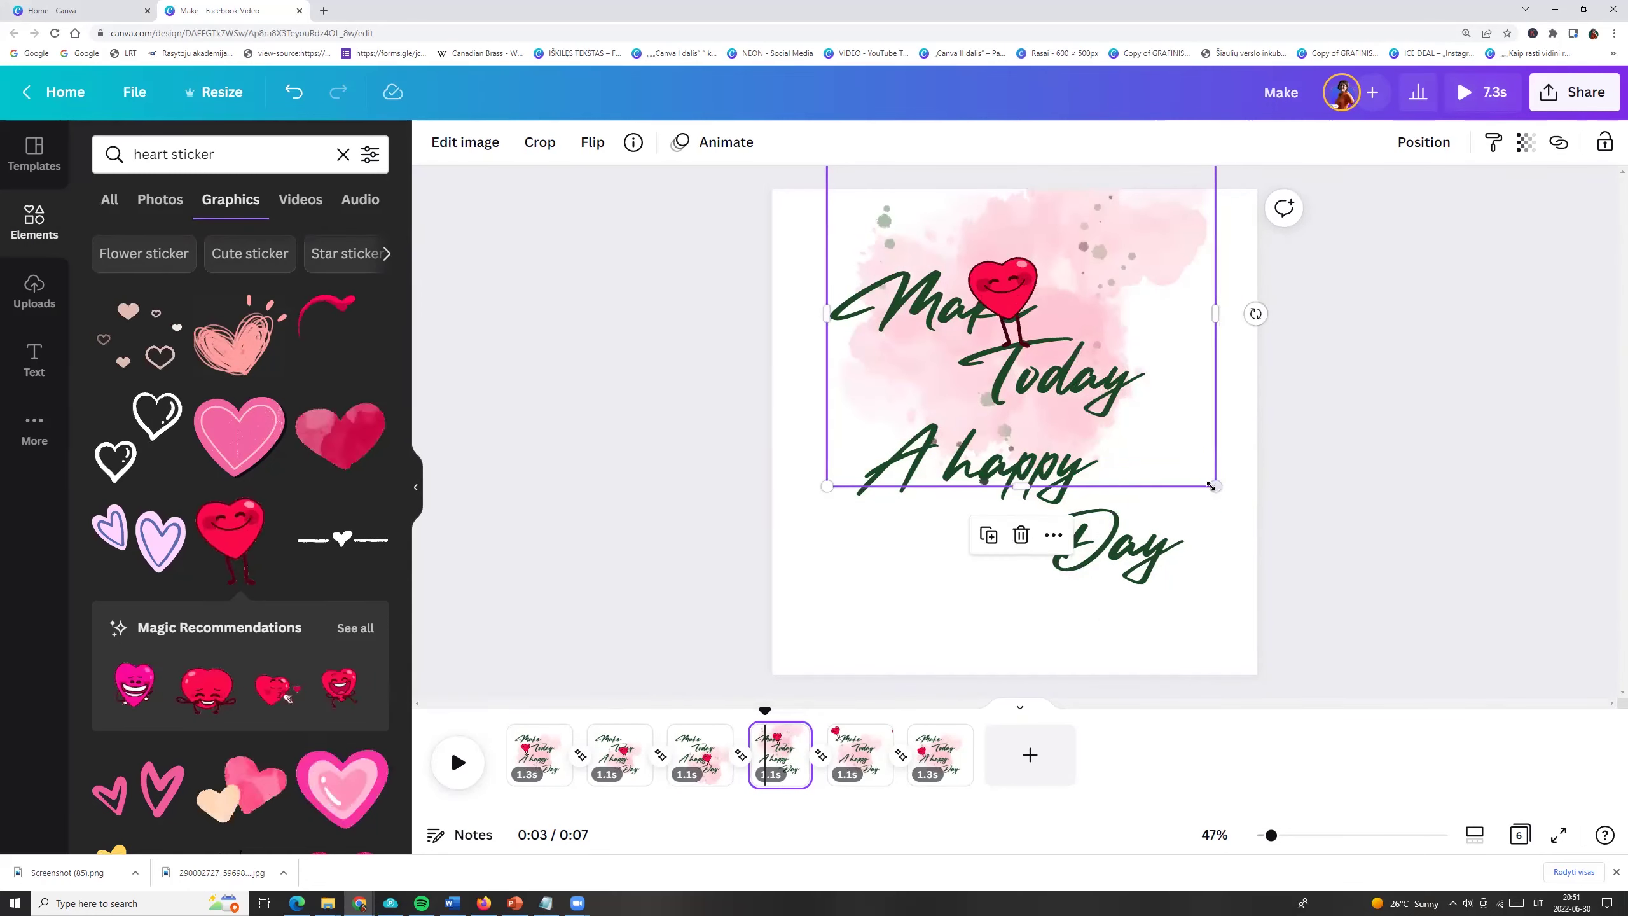
pyautogui.click(860, 755)
pyautogui.click(940, 754)
pyautogui.click(539, 754)
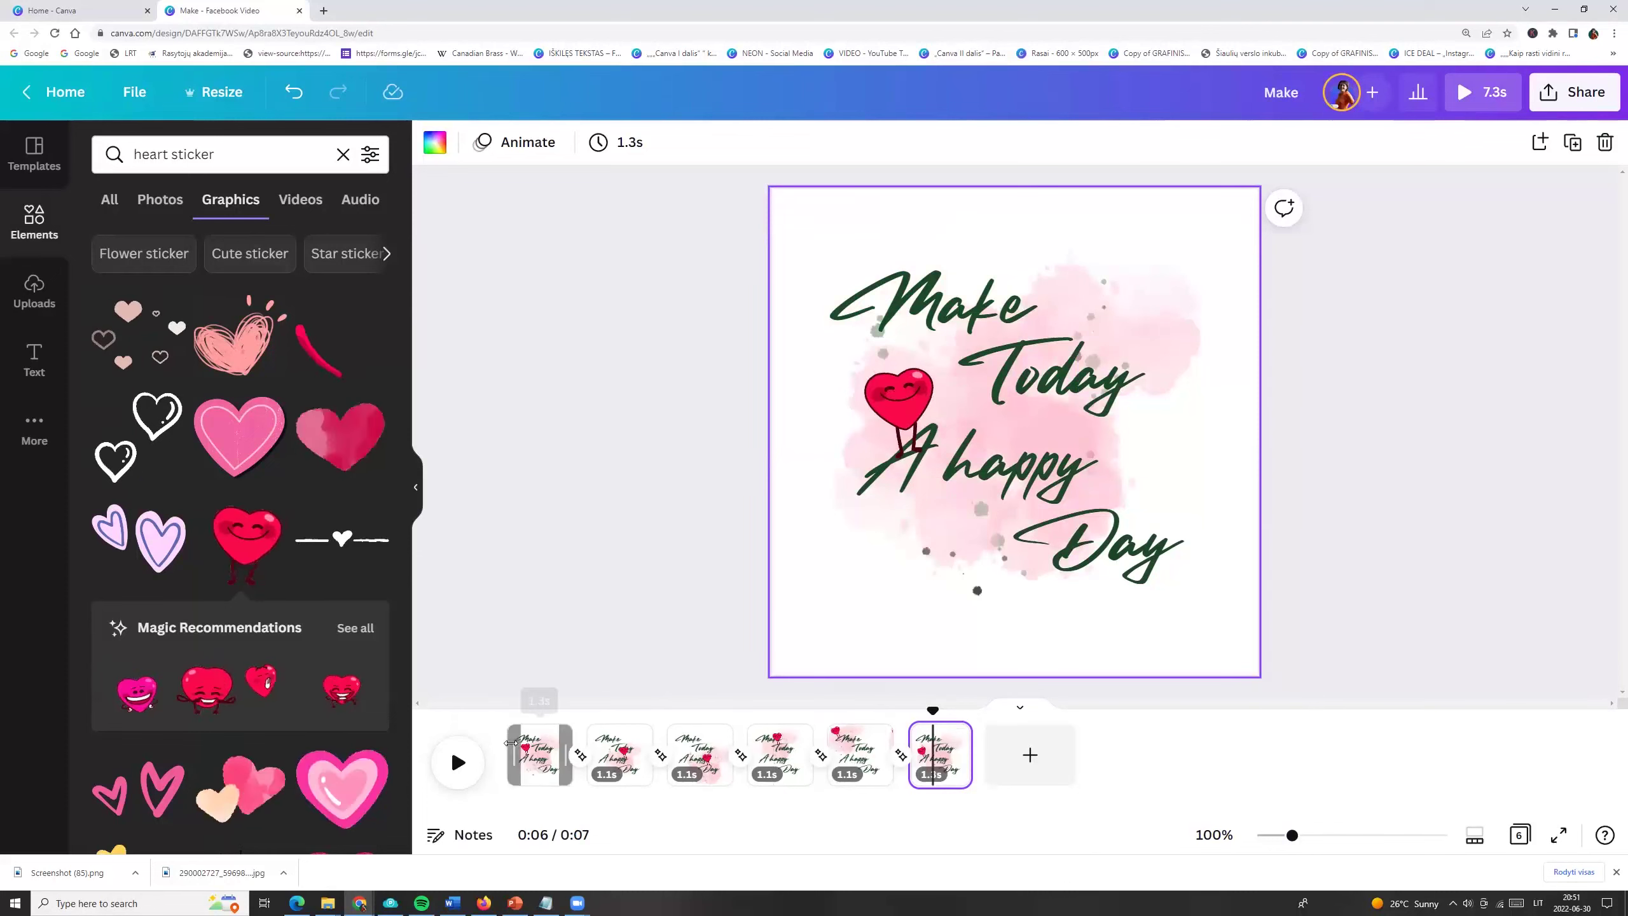
pyautogui.click(461, 761)
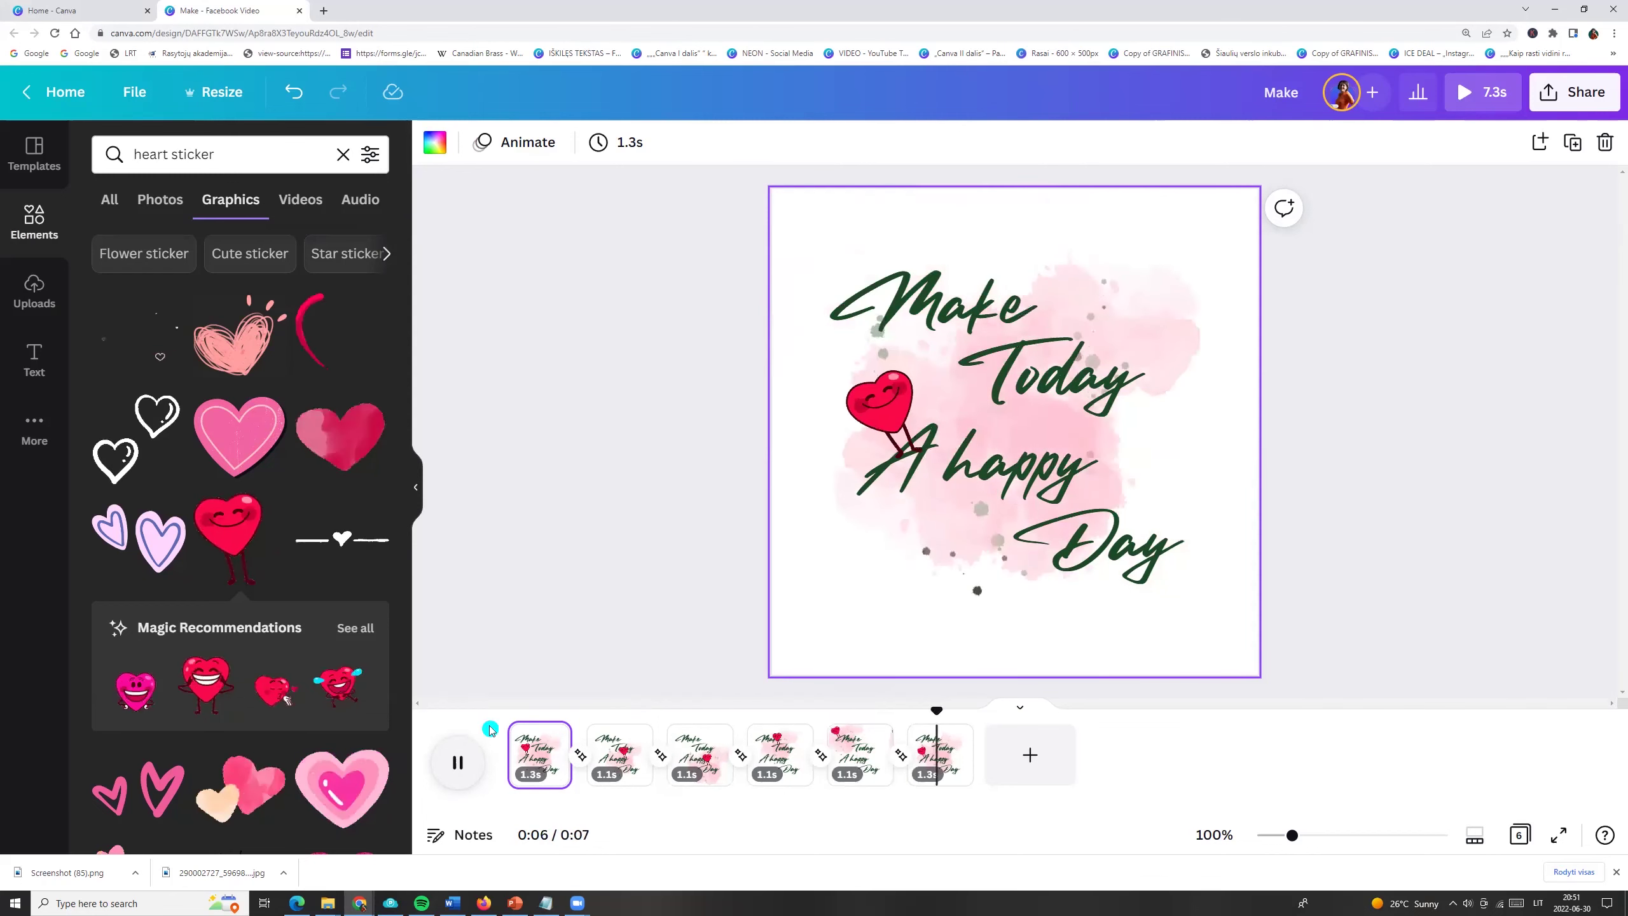
pyautogui.click(458, 763)
pyautogui.click(554, 621)
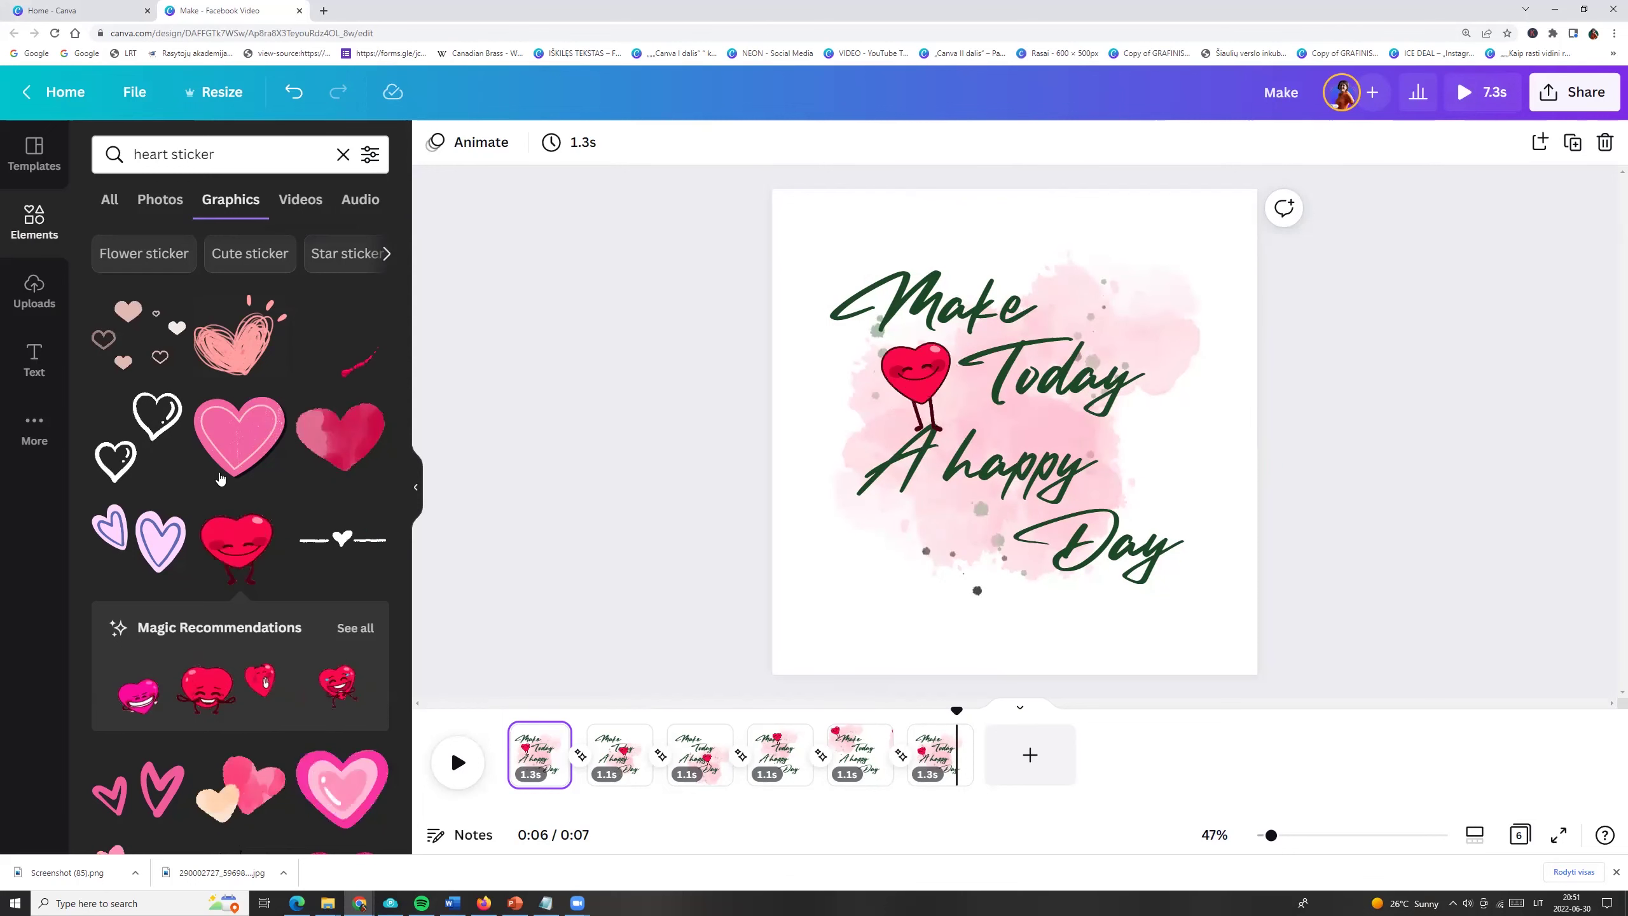
pyautogui.click(8, 436)
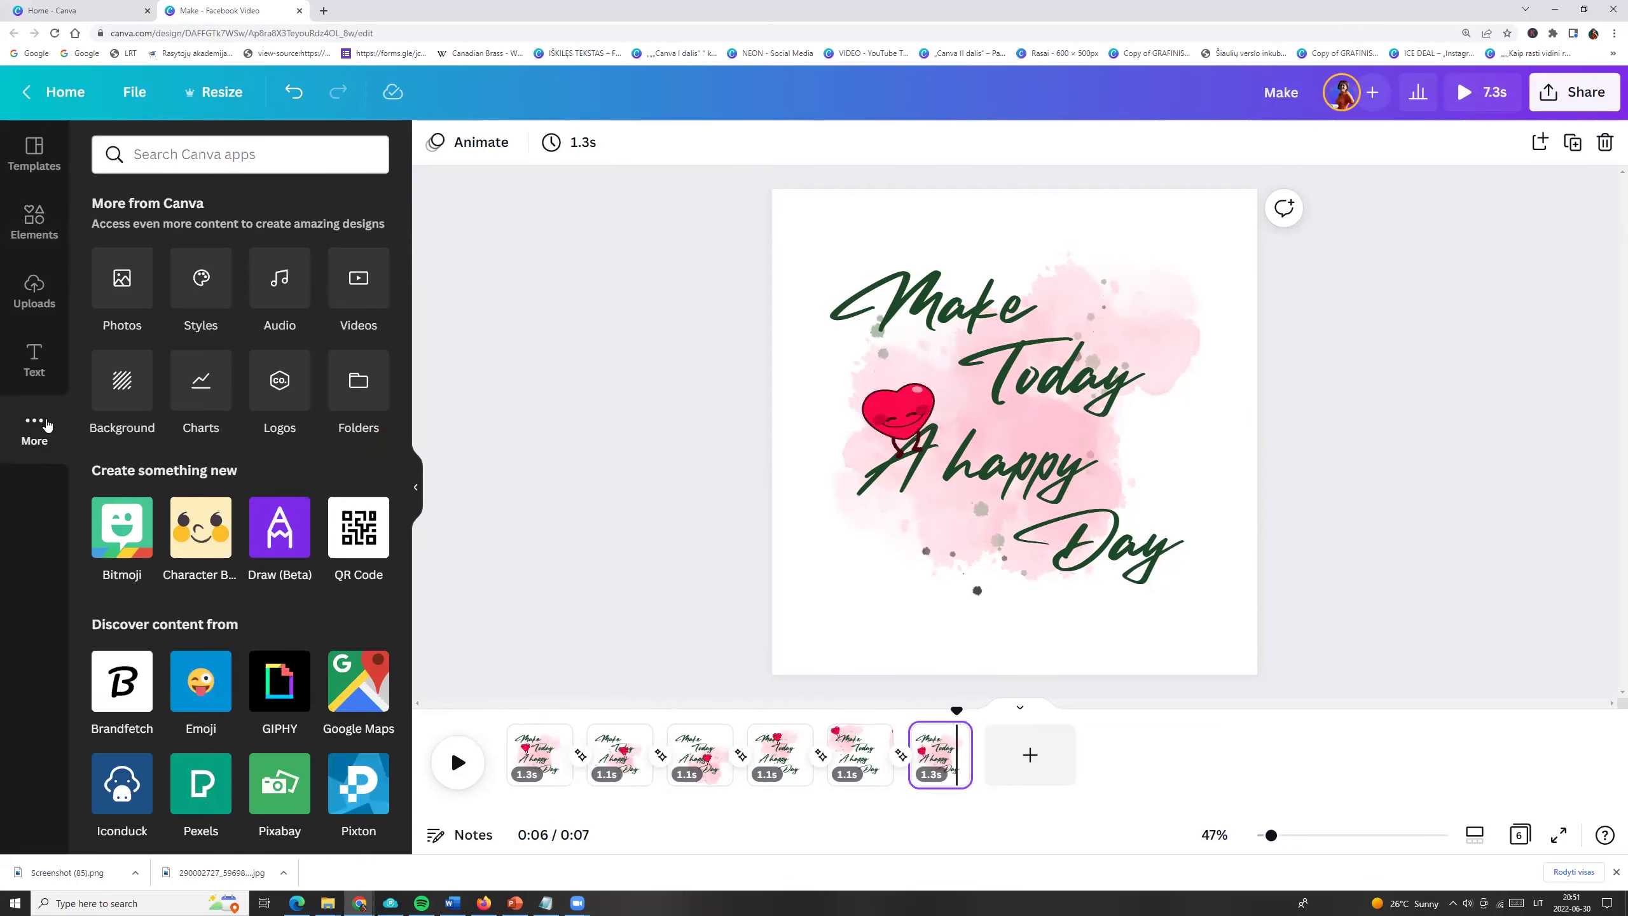
# - Add 'To Catch an Albatross' from the audio library and play the video from the start
pyautogui.click(280, 282)
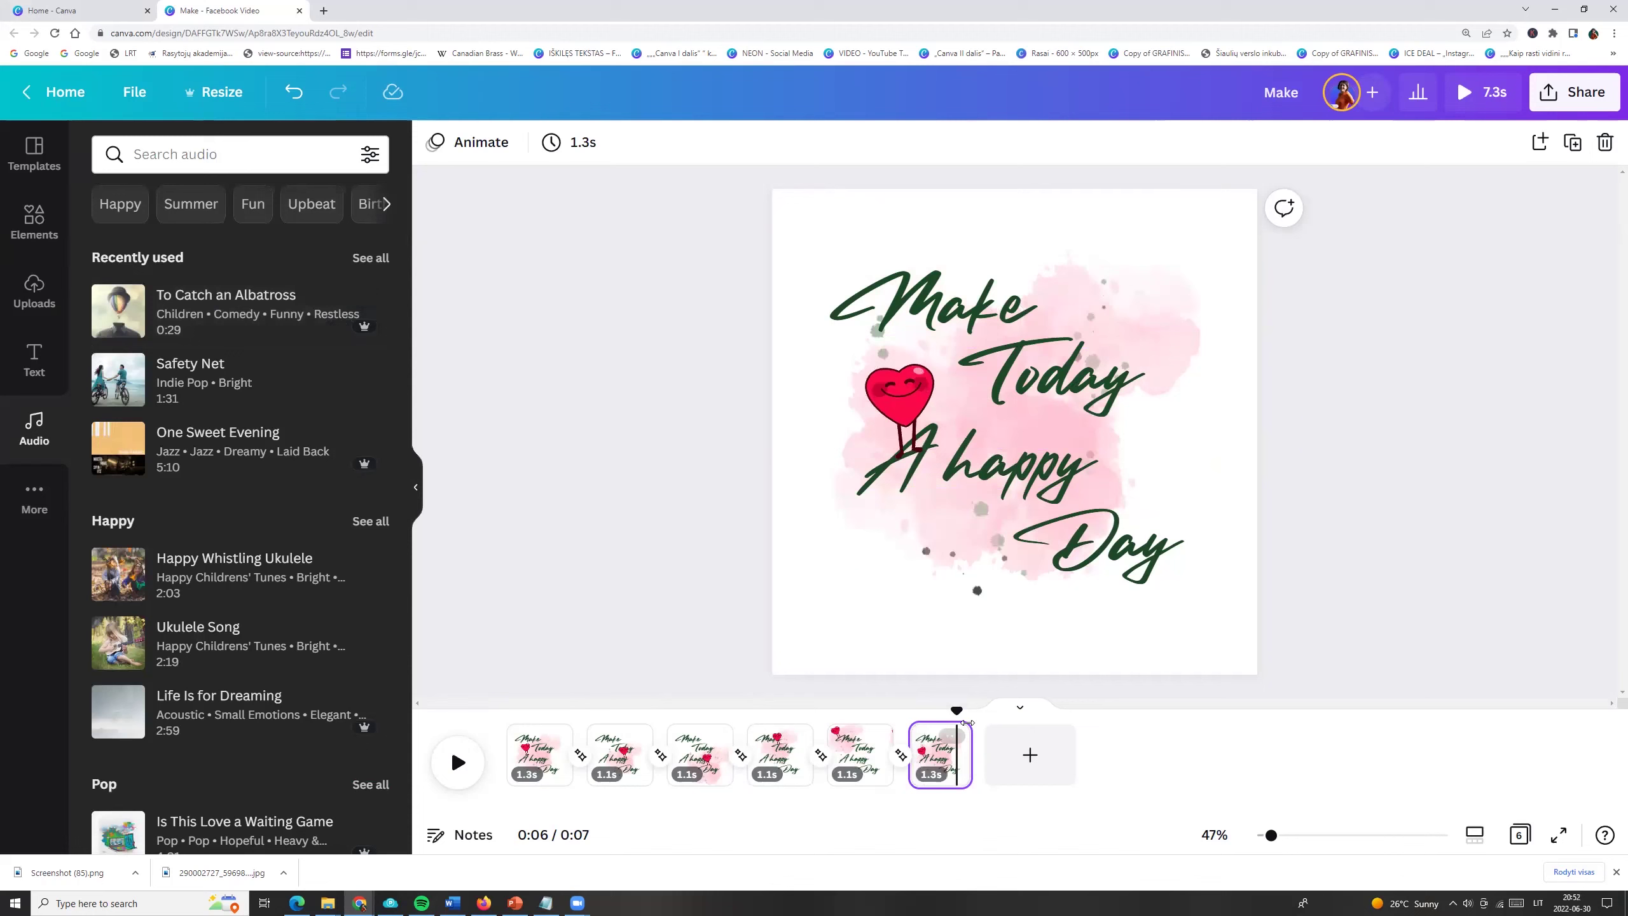
pyautogui.moveTo(956, 709); pyautogui.dragTo(508, 708)
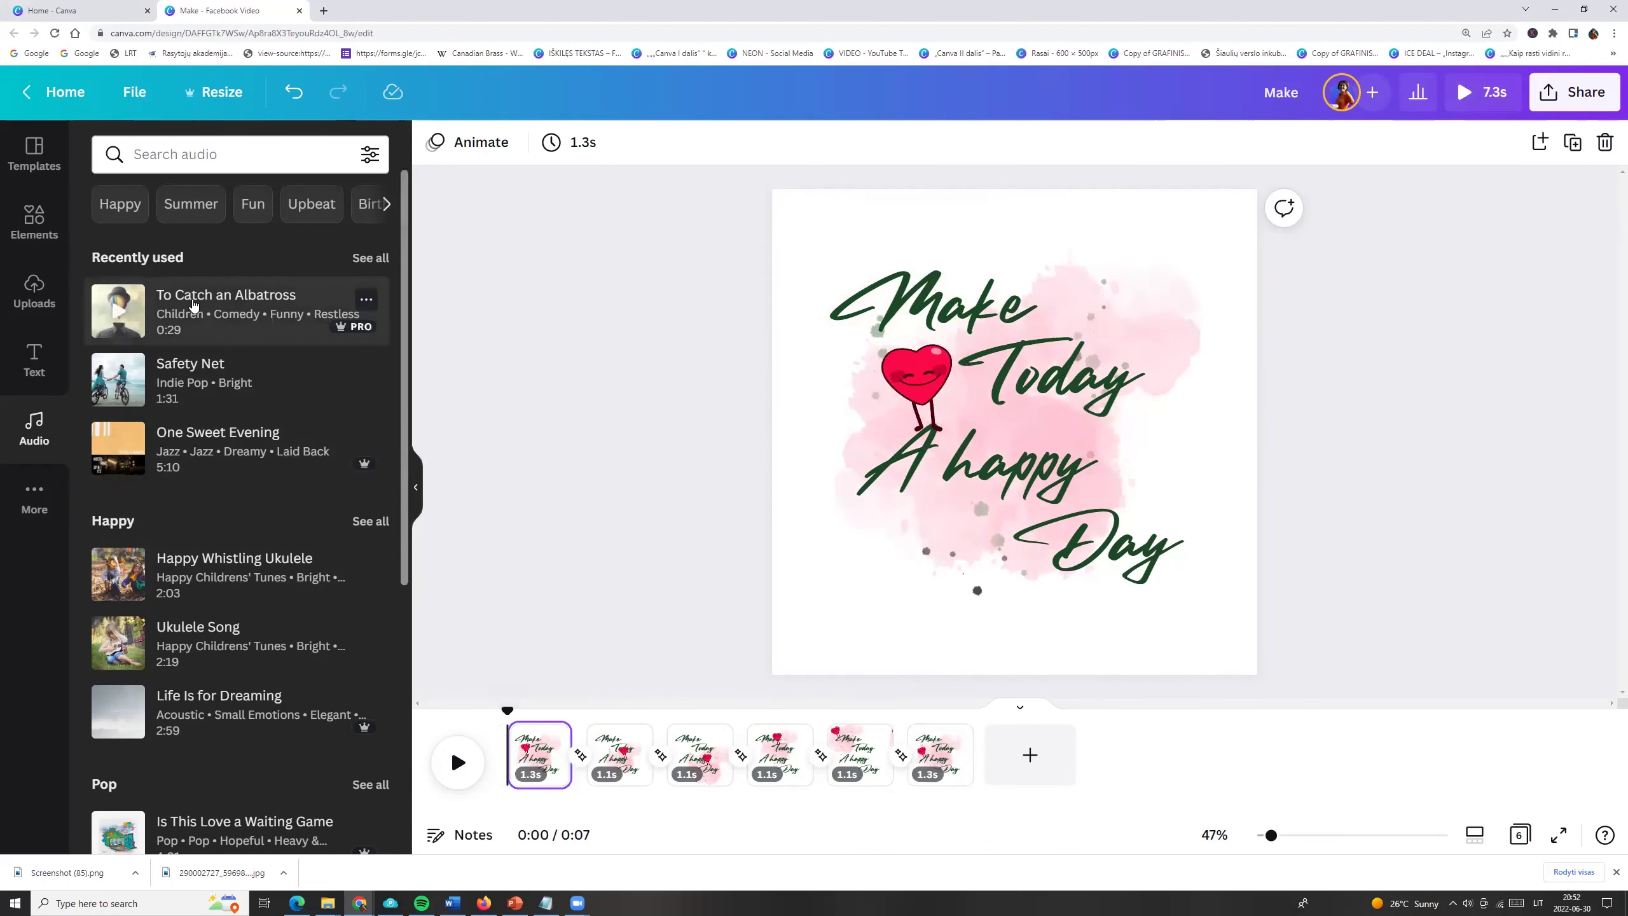
pyautogui.click(241, 313)
pyautogui.click(456, 748)
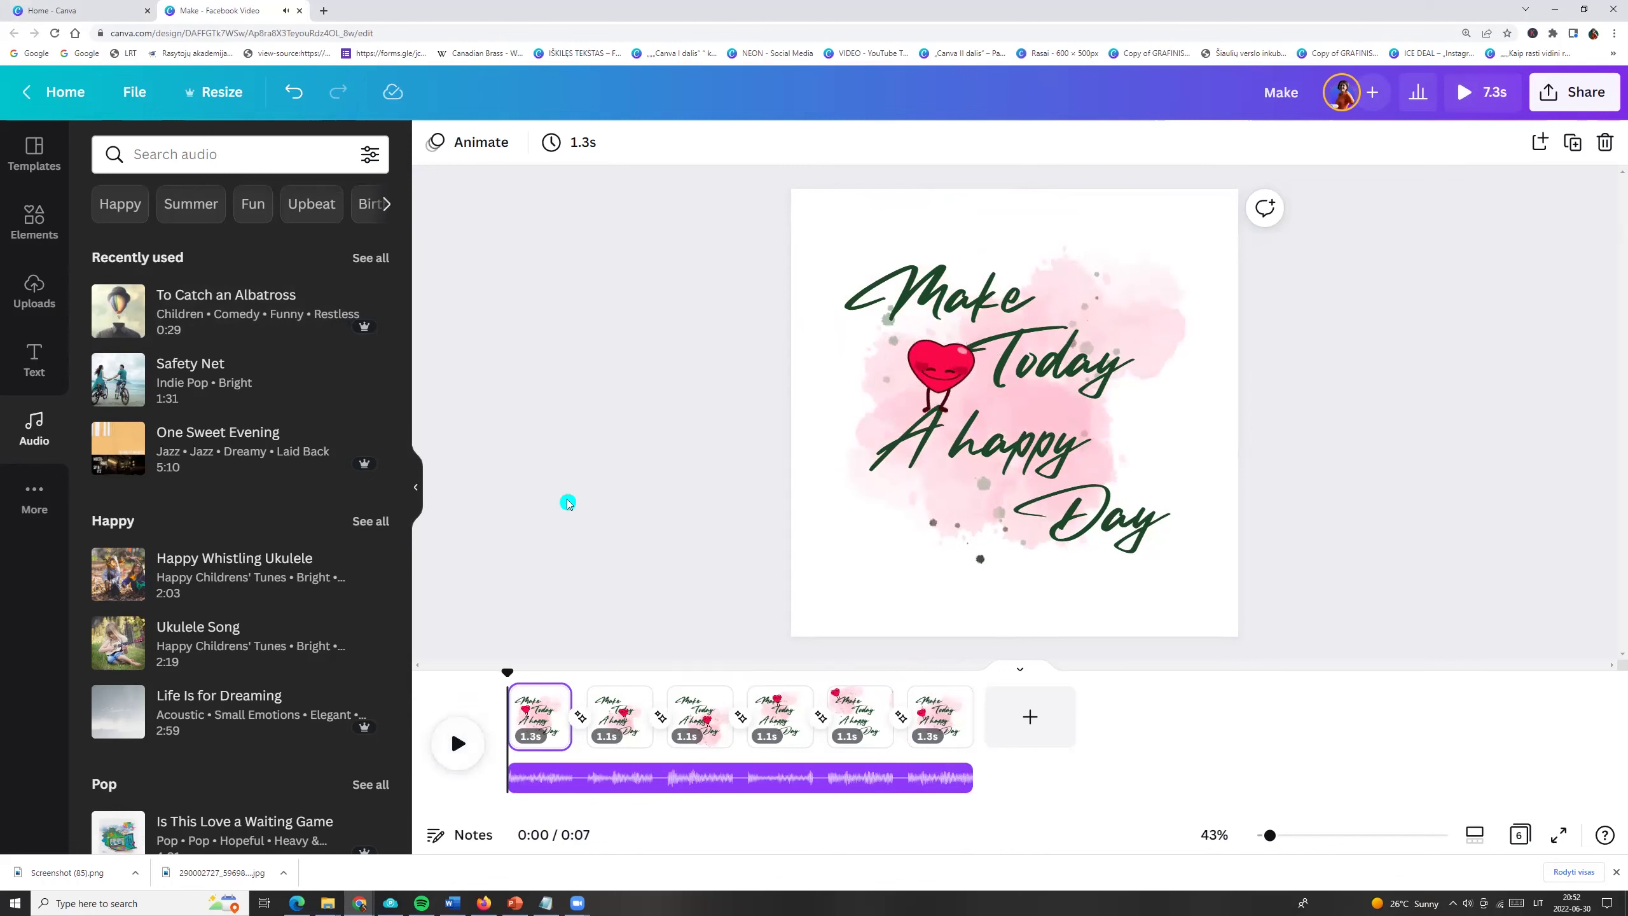
# - Give the music track a 1.2-second fade-in and a fade-out of about two seconds
pyautogui.click(616, 786)
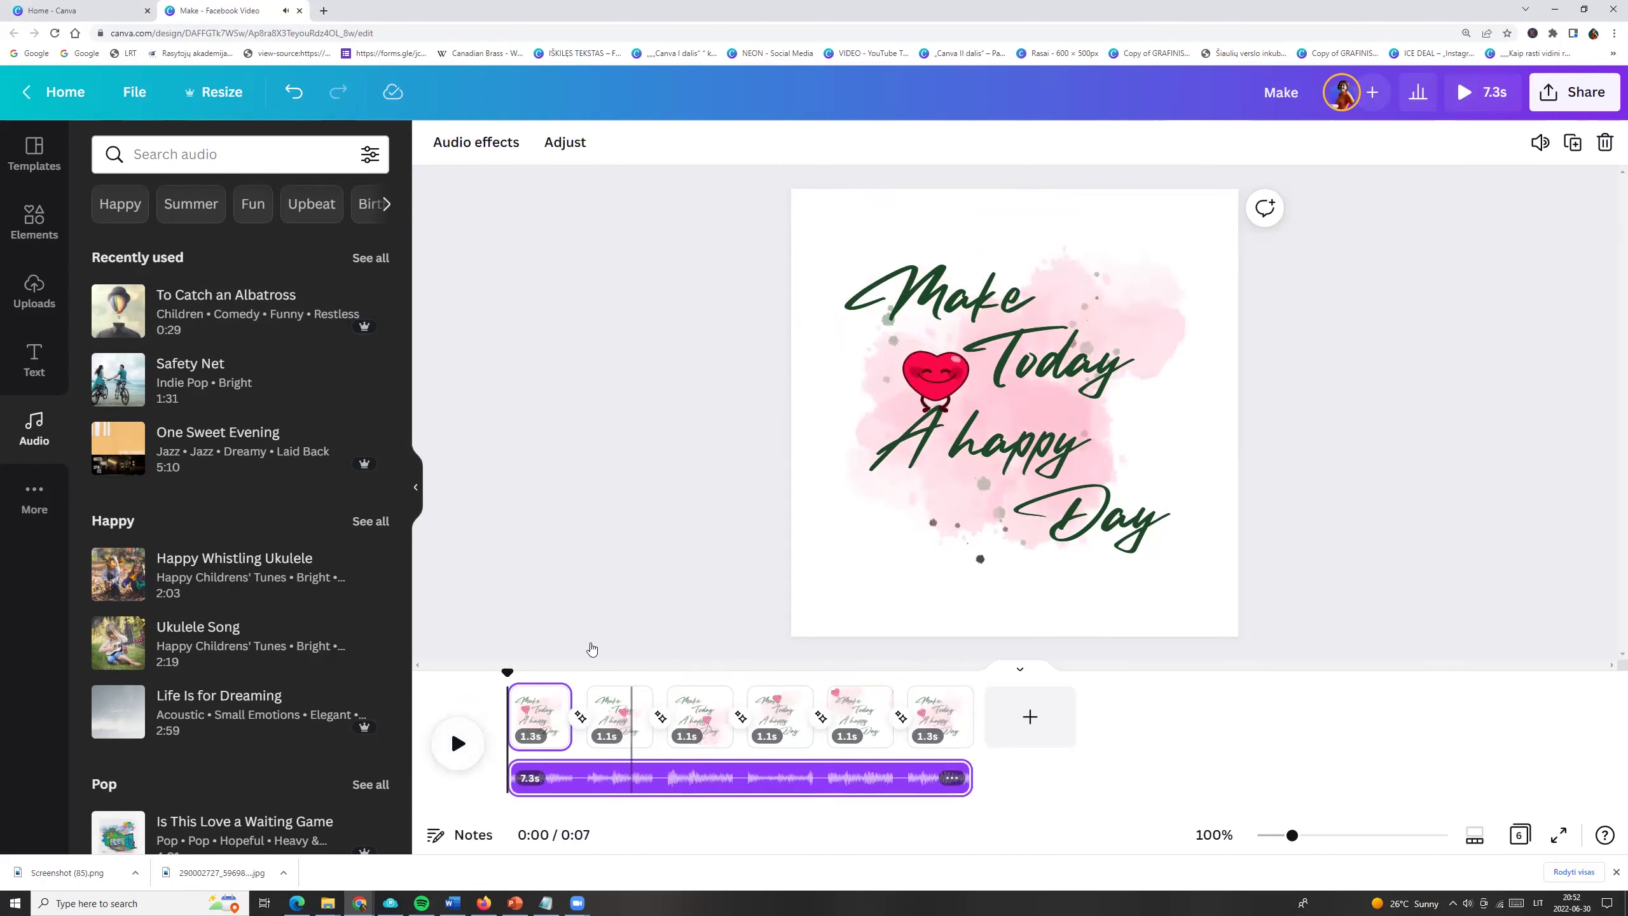
pyautogui.click(483, 142)
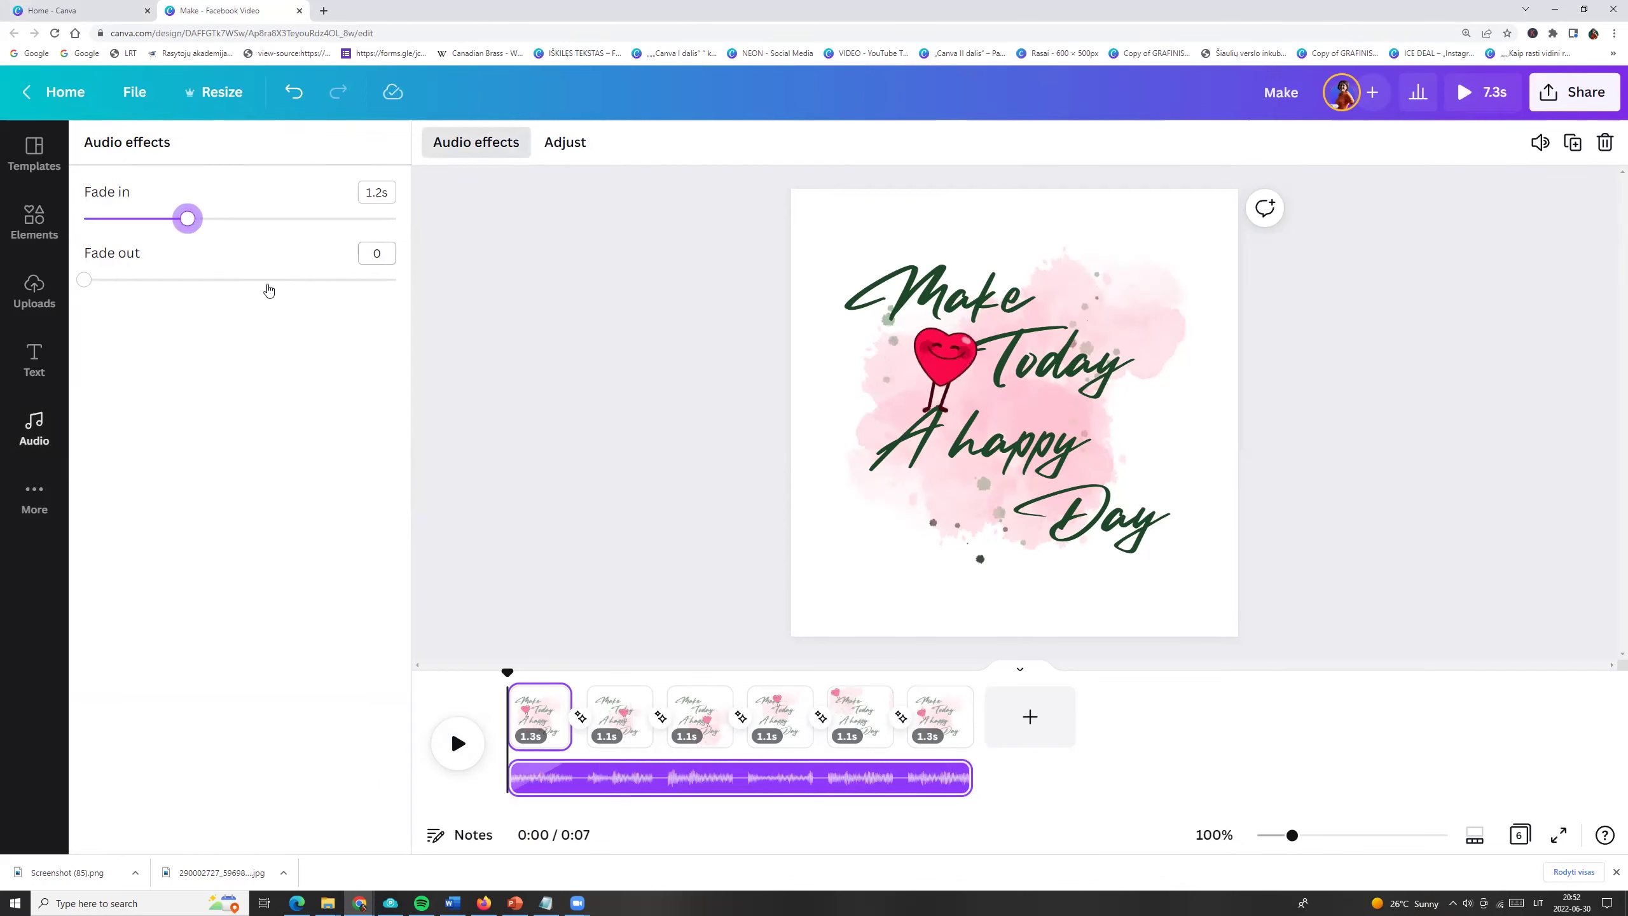
pyautogui.click(267, 282)
pyautogui.click(577, 388)
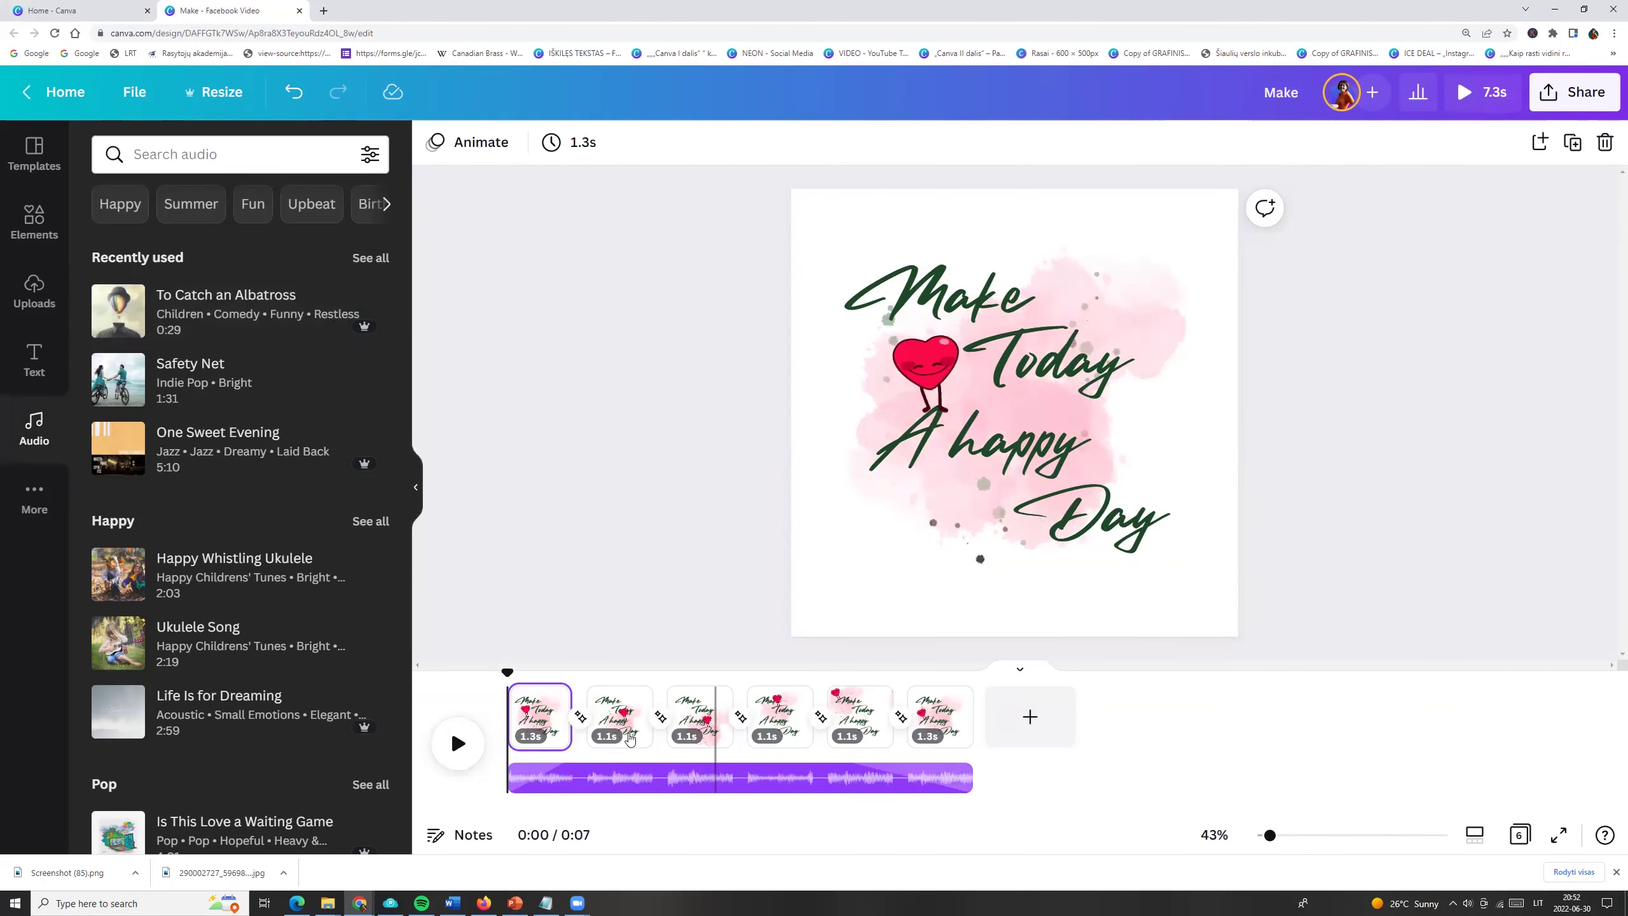